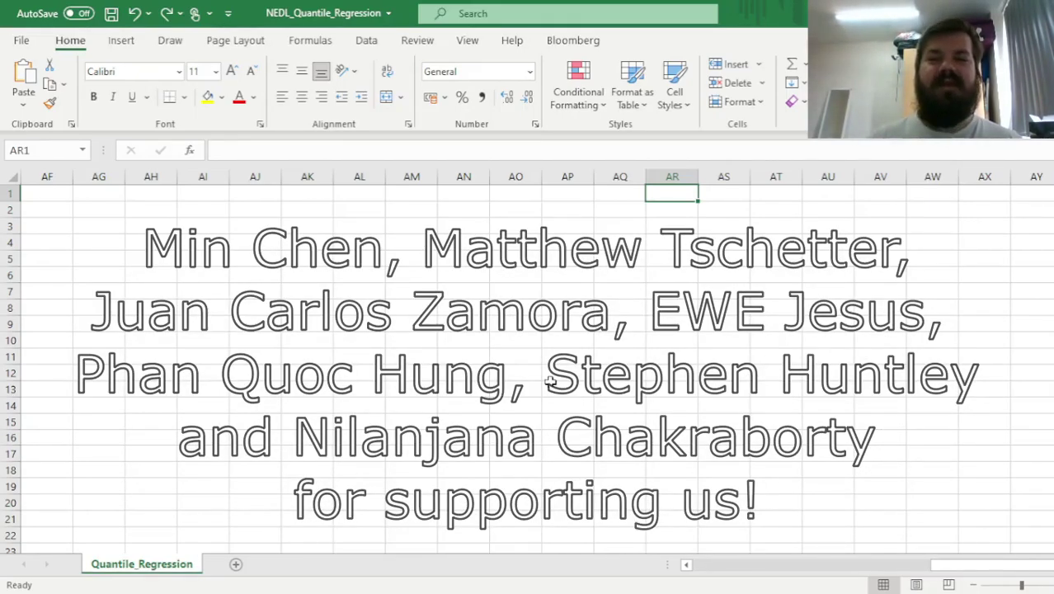
# Review the regression data: the XOM returns and the Constant, Market and Oil regressor columns.
pyautogui.hotkey('ctrl', 'Home')
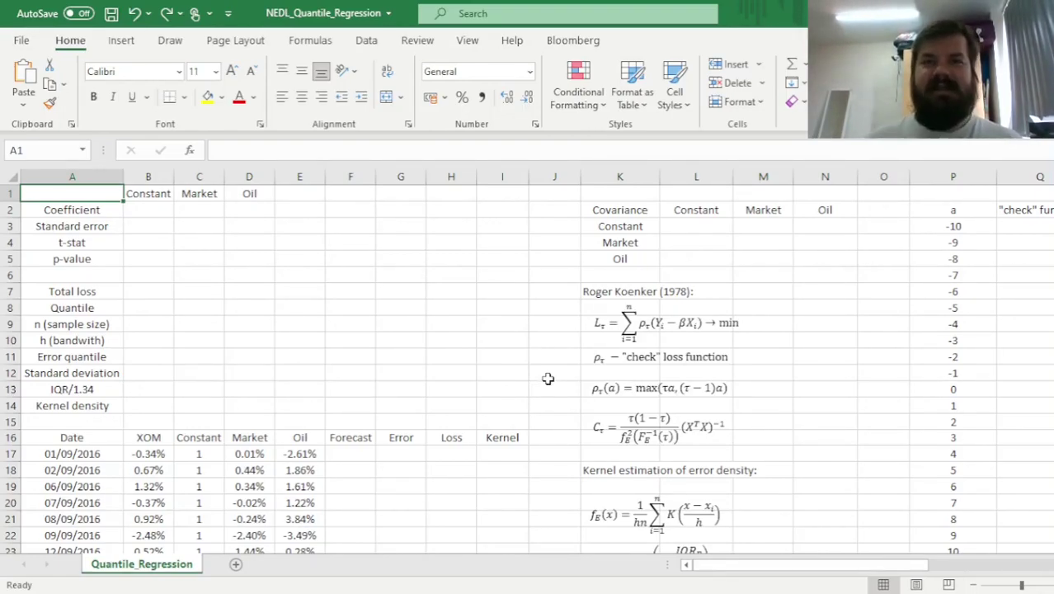
pyautogui.click(589, 291)
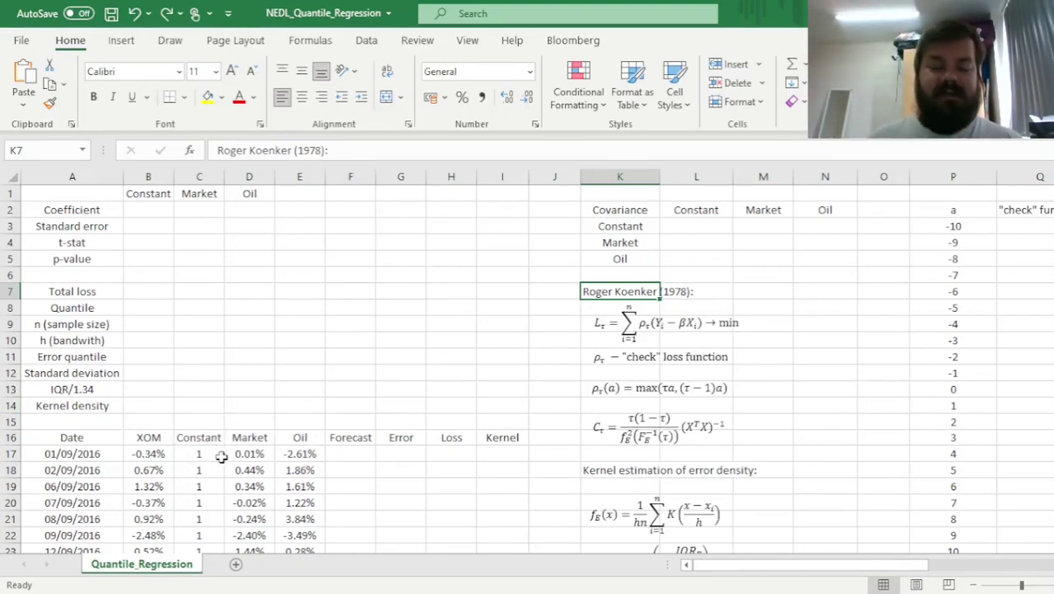
pyautogui.click(155, 455)
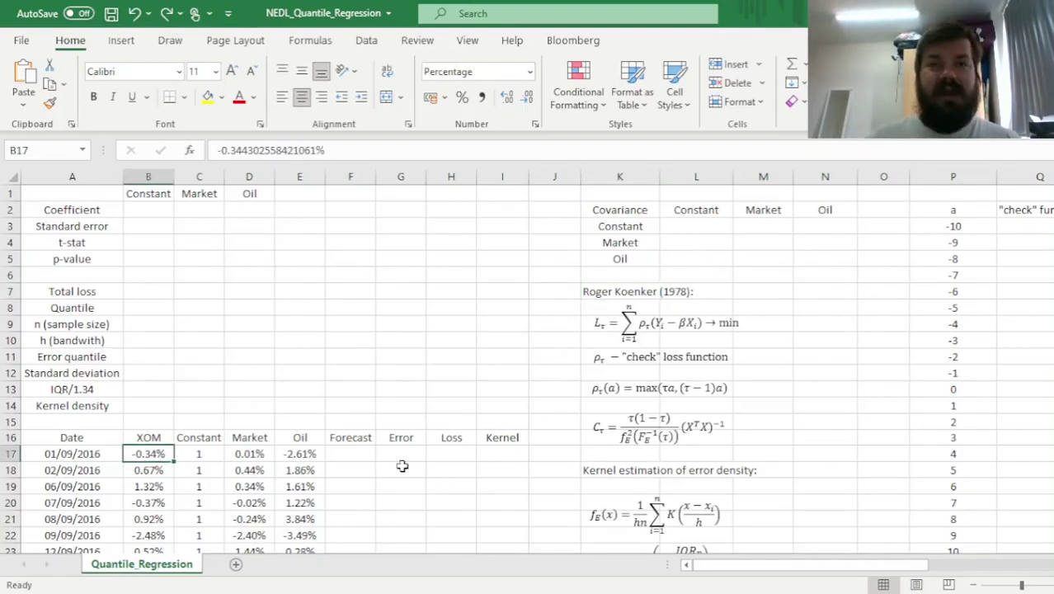
pyautogui.hotkey('ctrl', 'shift', 'Down')
pyautogui.hotkey('ctrl', 'Up')
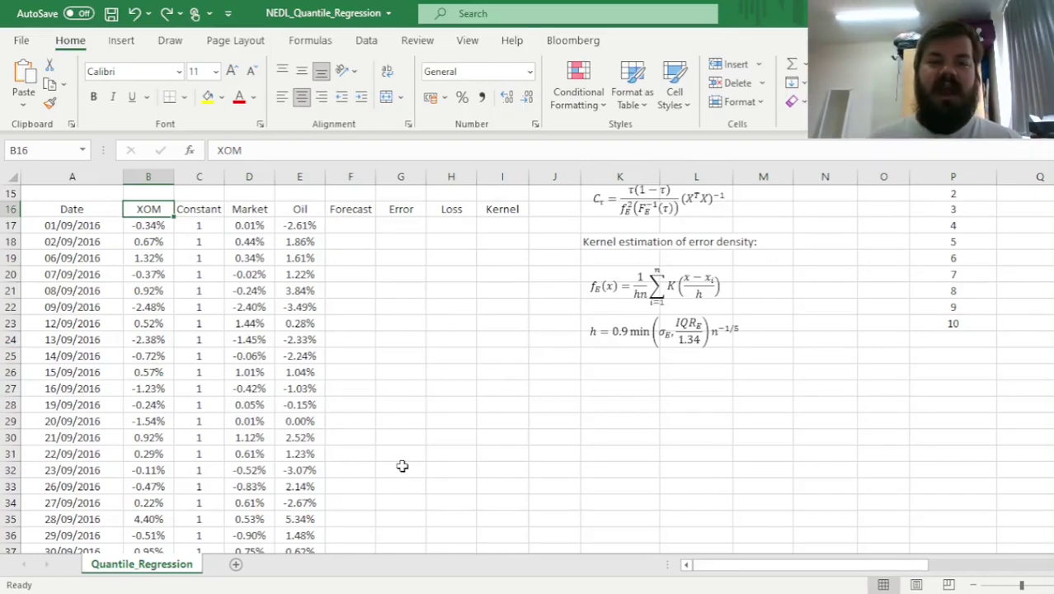
pyautogui.press('Right')
pyautogui.press('Right')
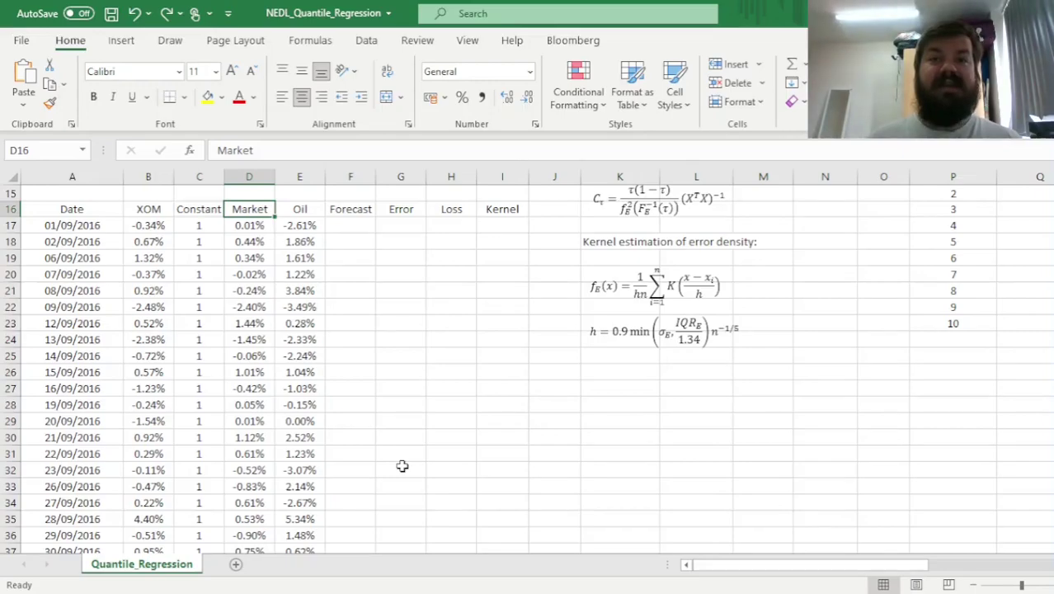
pyautogui.press('Right')
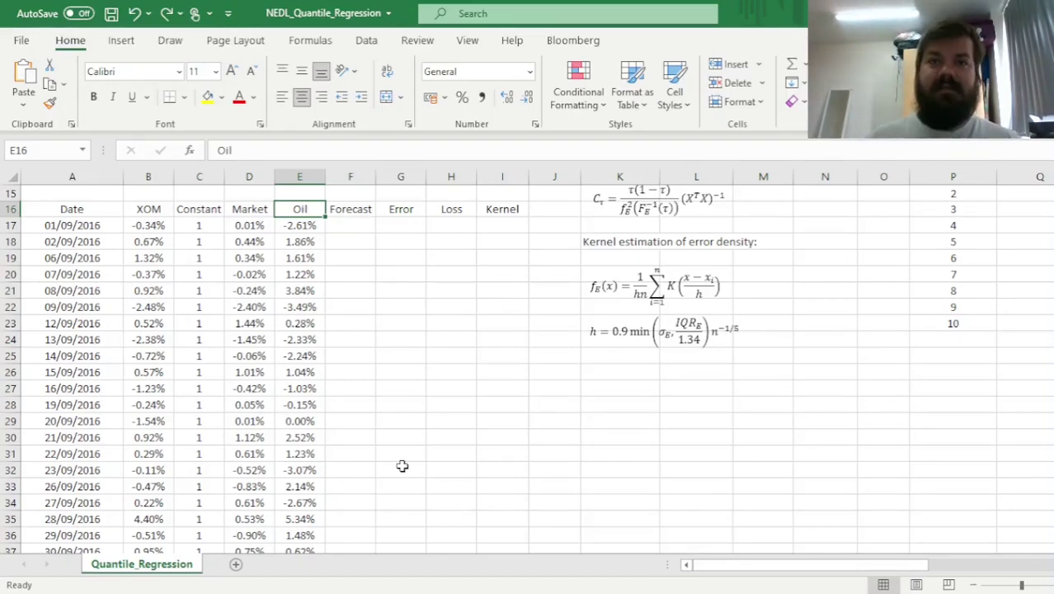
pyautogui.hotkey('ctrl', 'Up')
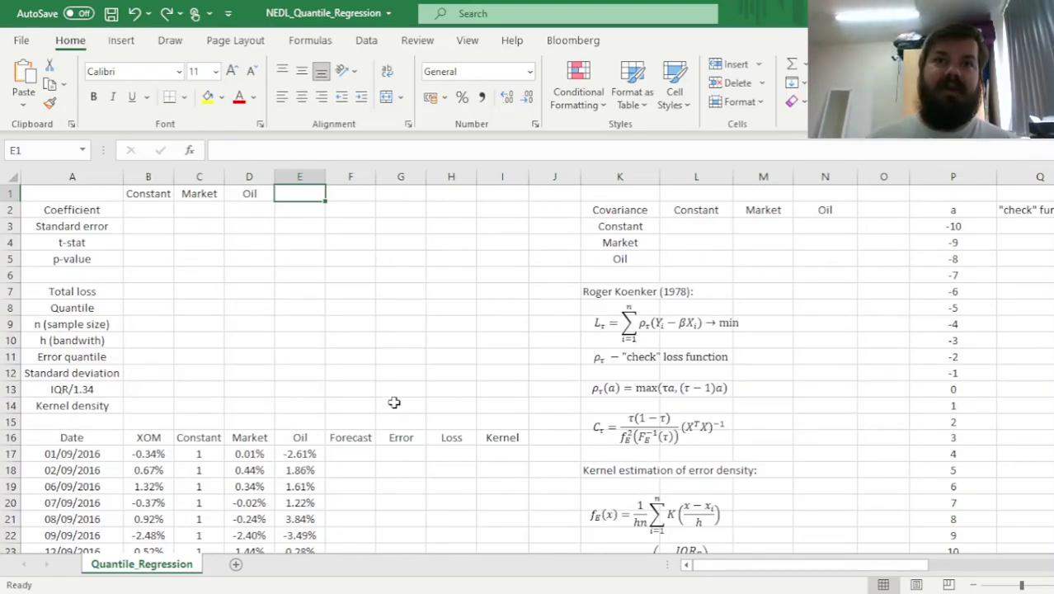
# Examine the quantile loss minimisation formula and both arguments of the maximum in the "check" loss function definition.
pyautogui.click(730, 329)
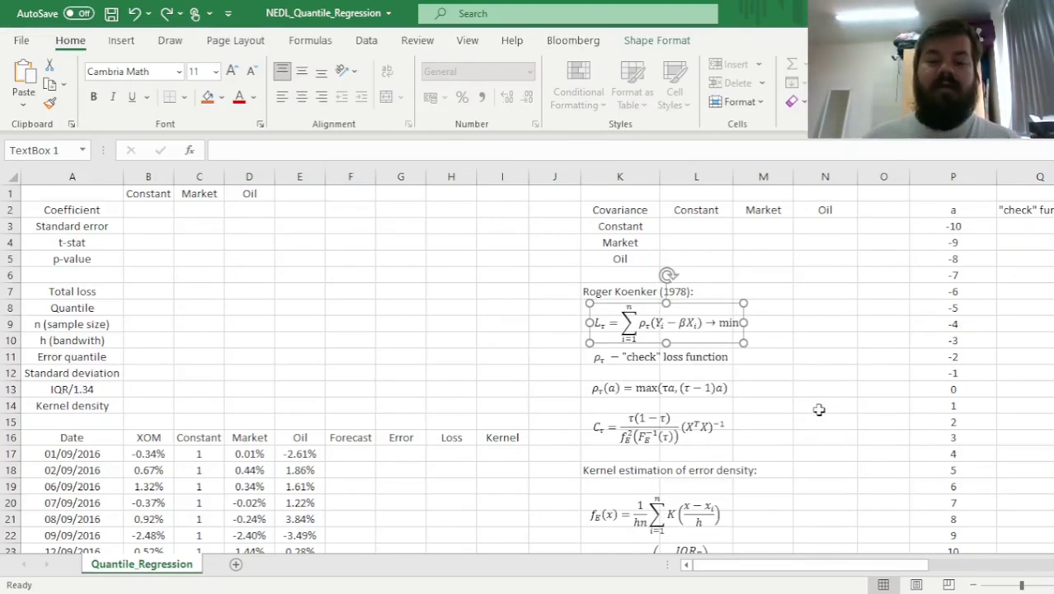
pyautogui.click(609, 388)
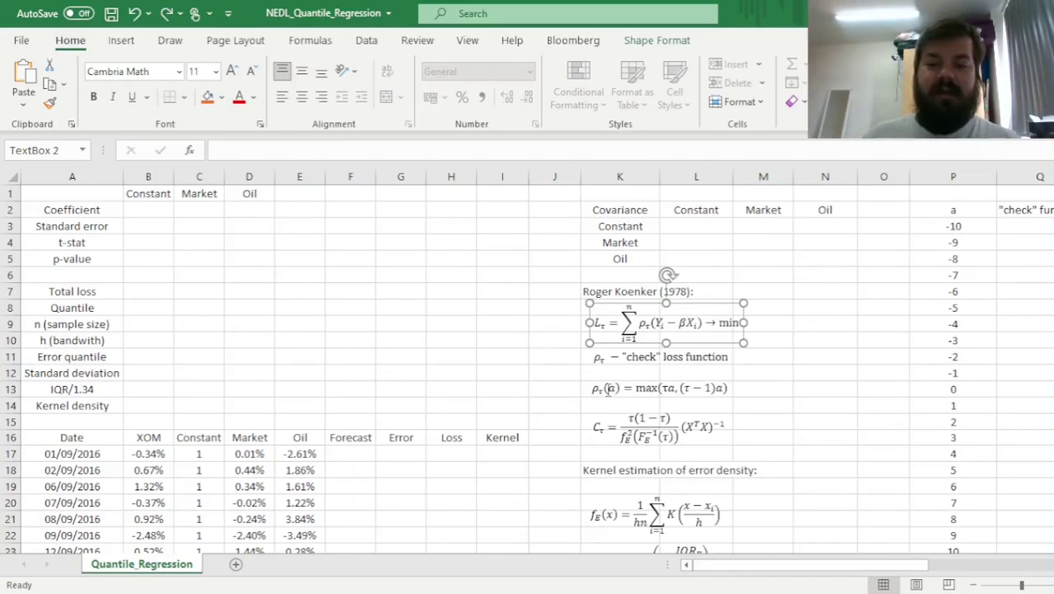
pyautogui.doubleClick(646, 388)
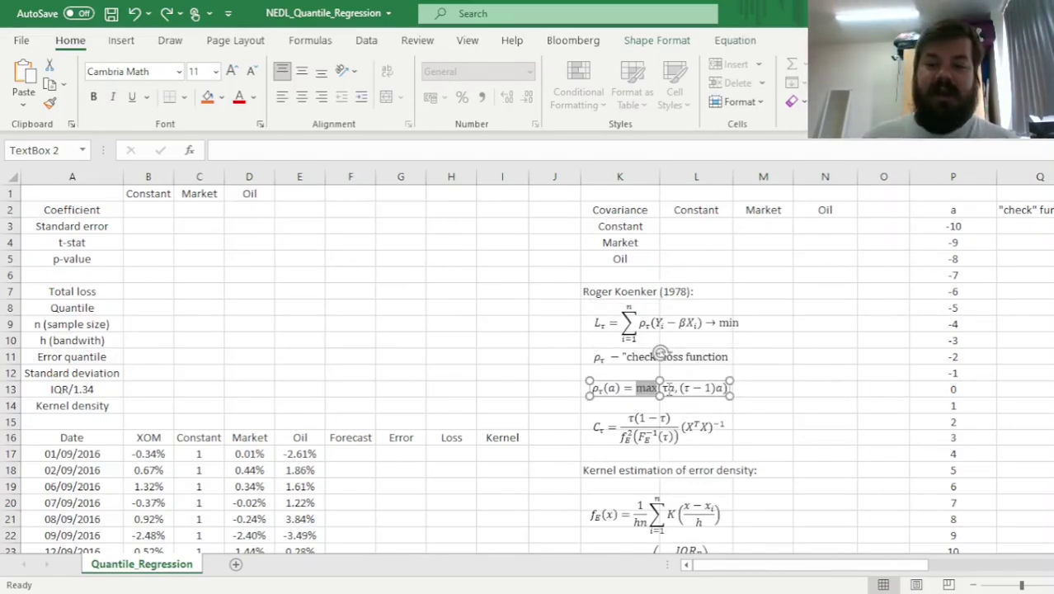
pyautogui.click(669, 388)
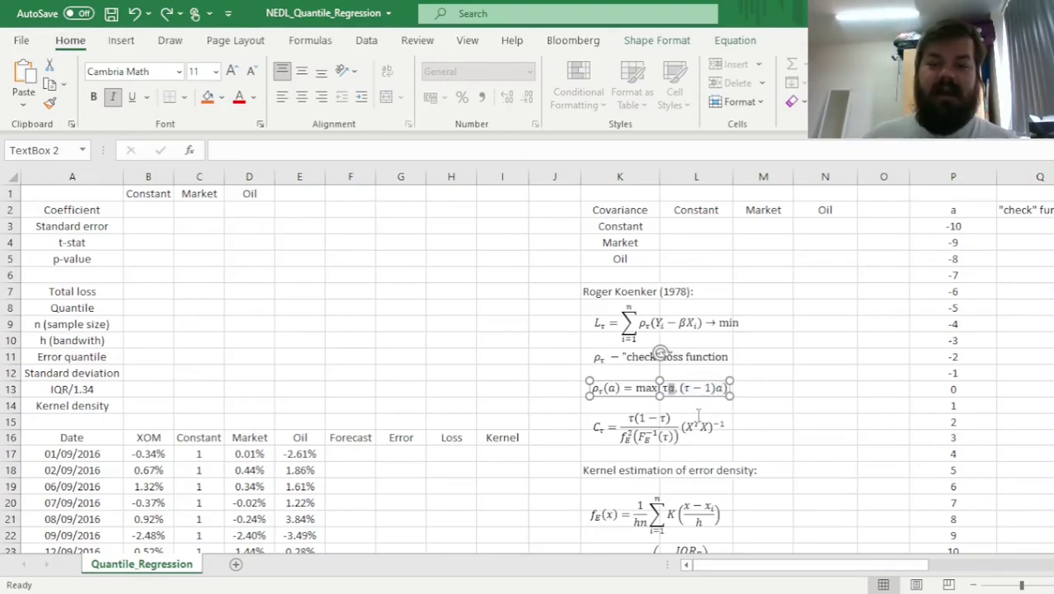
pyautogui.moveTo(686, 388); pyautogui.dragTo(725, 390)
pyautogui.click(723, 391)
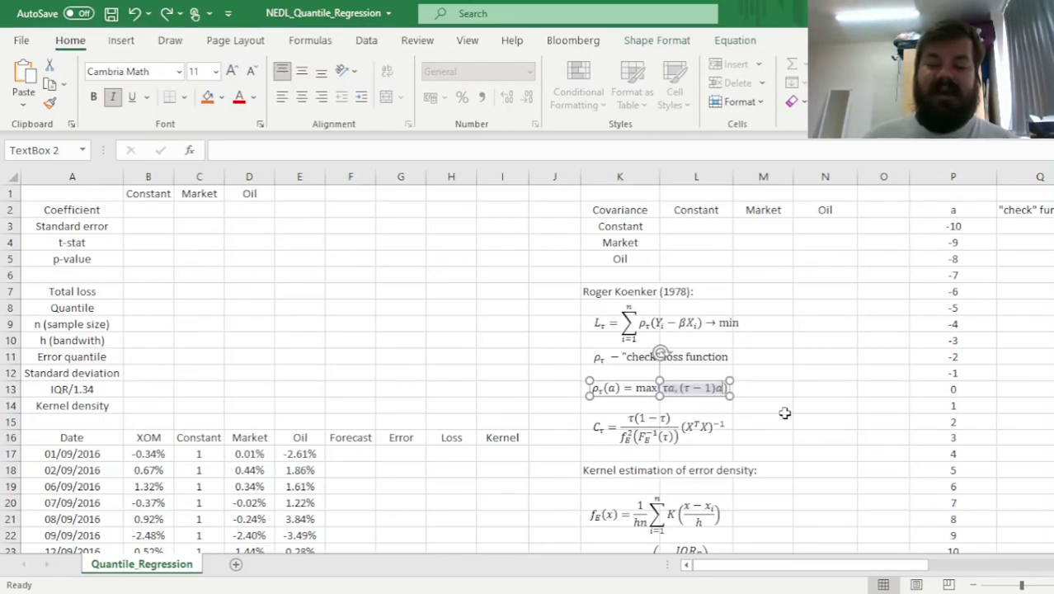
pyautogui.click(772, 389)
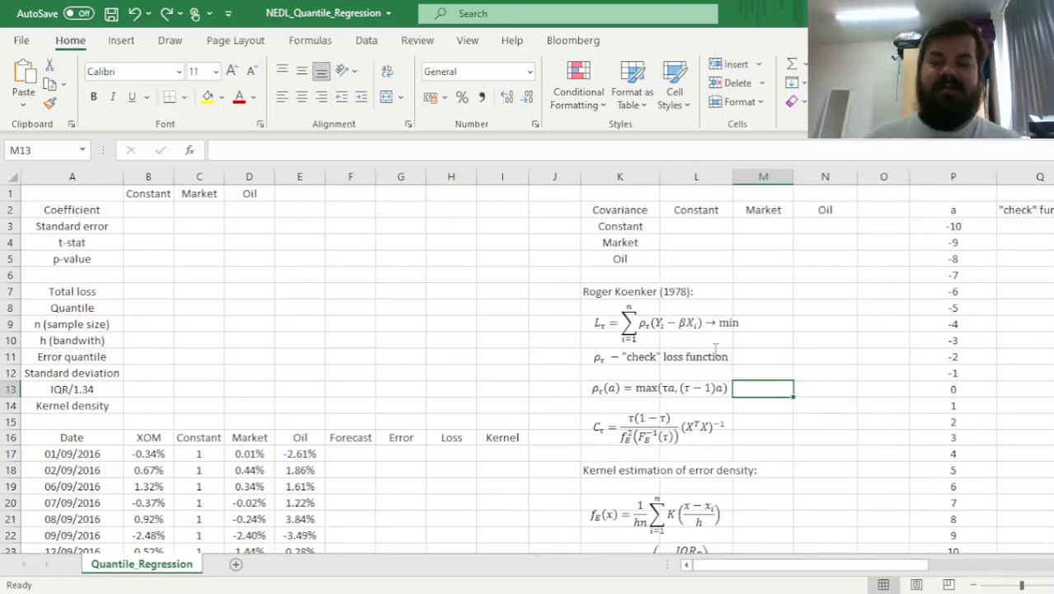
# Inspect the column of a values from -10 to 10 and the empty "check" function column beside it.
pyautogui.moveTo(953, 226); pyautogui.dragTo(1013, 233)
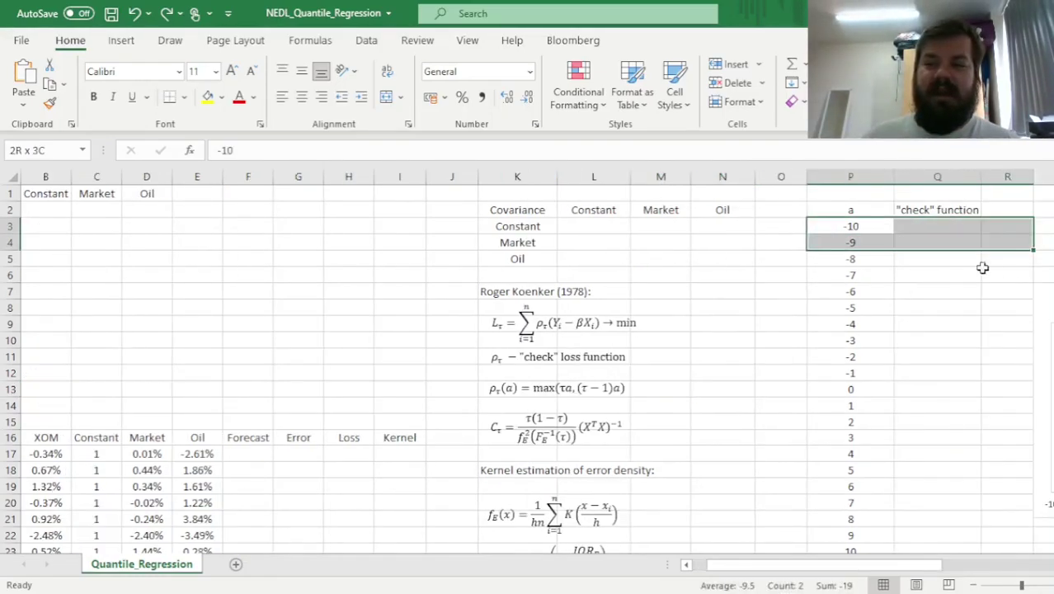
pyautogui.click(925, 223)
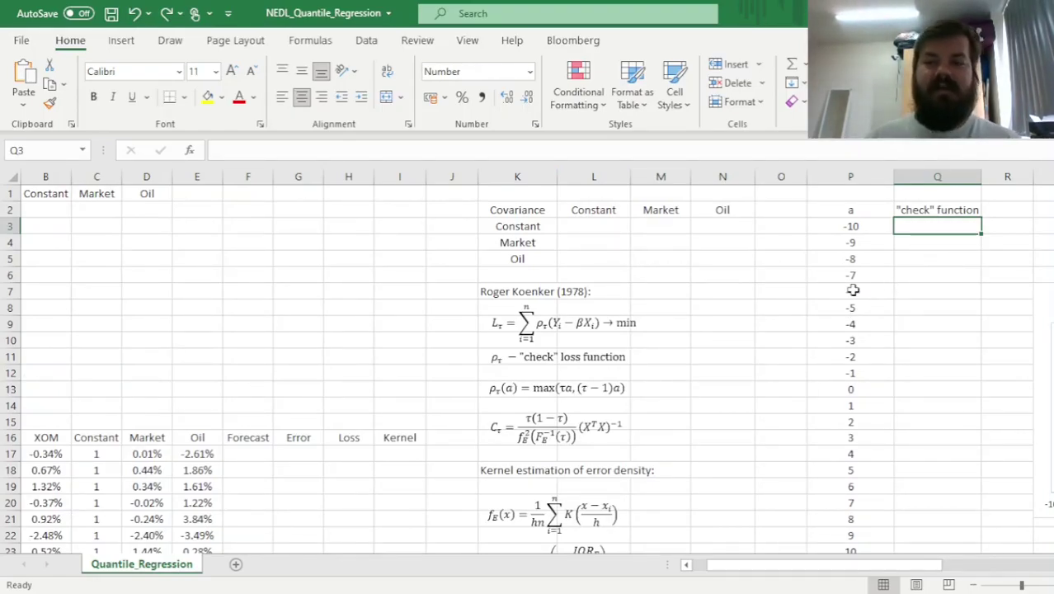
pyautogui.moveTo(851, 226); pyautogui.dragTo(855, 508)
pyautogui.scroll(1, 855, 509)
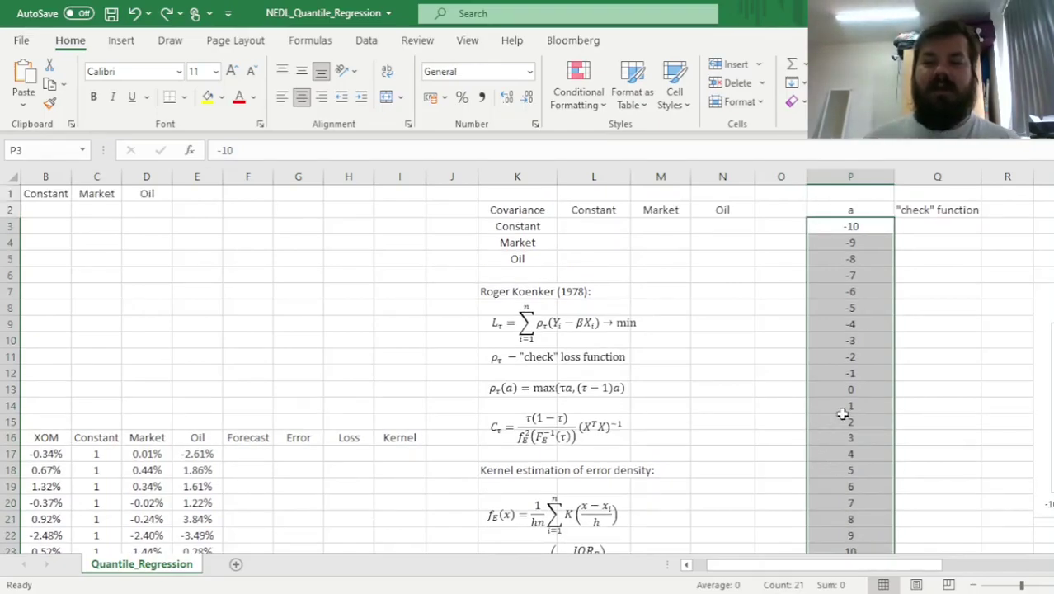
pyautogui.click(833, 208)
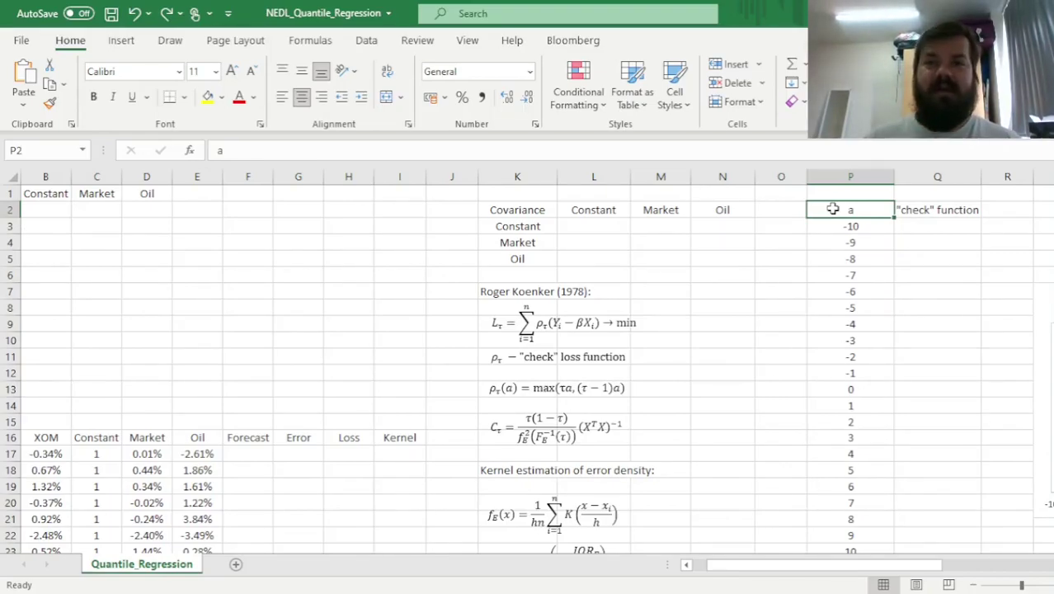
pyautogui.press('Right')
pyautogui.press('Down')
# Set the Quantile value in B8 to 0.5.
pyautogui.hotkey('ctrl', 'Left')
pyautogui.hotkey('ctrl', 'Left')
pyautogui.moveTo(420, 328); pyautogui.dragTo(4, 339)
pyautogui.click(51, 328)
pyautogui.click(132, 307)
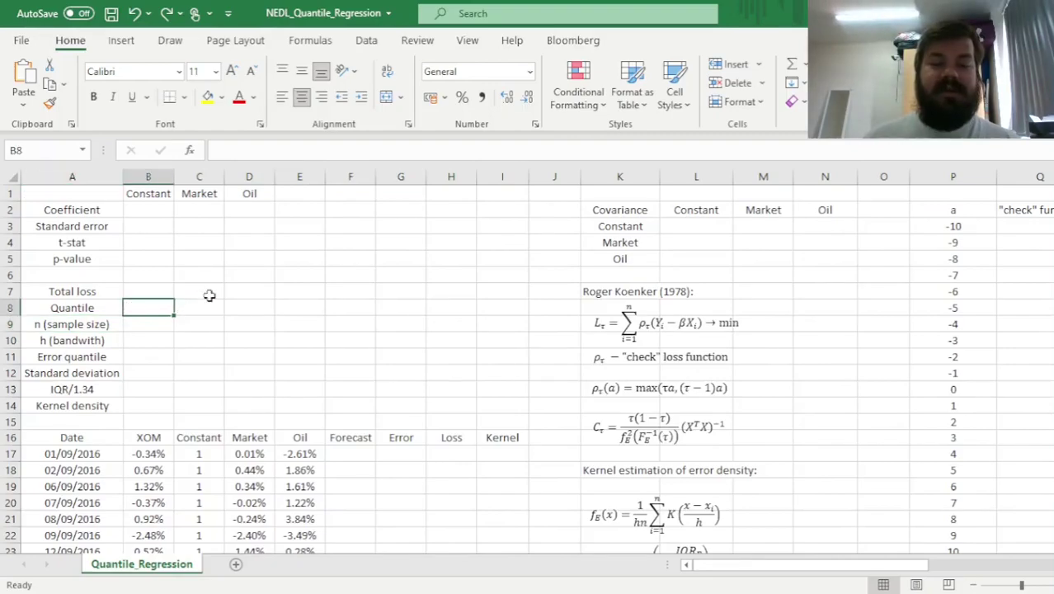
pyautogui.write('0.5')
pyautogui.press('Tab')
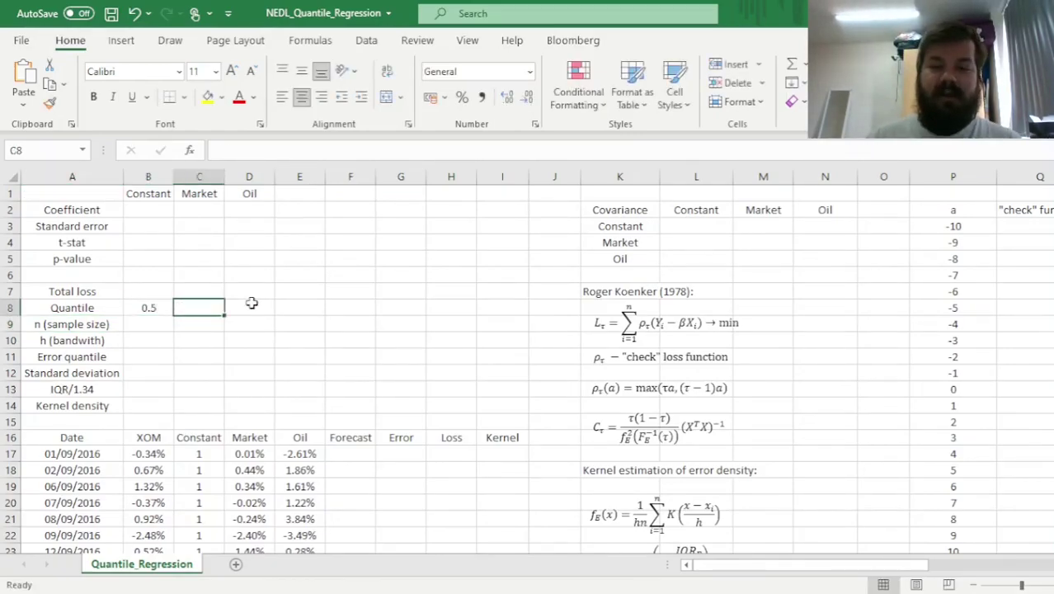
# Enter =MAX(B$8*P3,(B$8-1)*P3) in Q3 and fill it down the "check" function column through a = 10.
pyautogui.click(1033, 228)
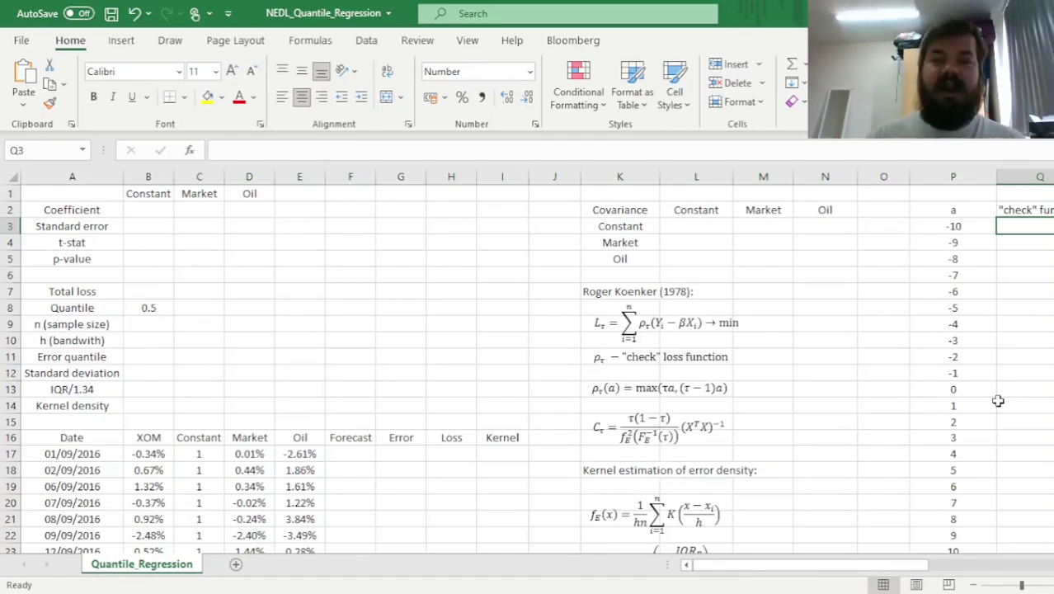
pyautogui.write('=MAX(')
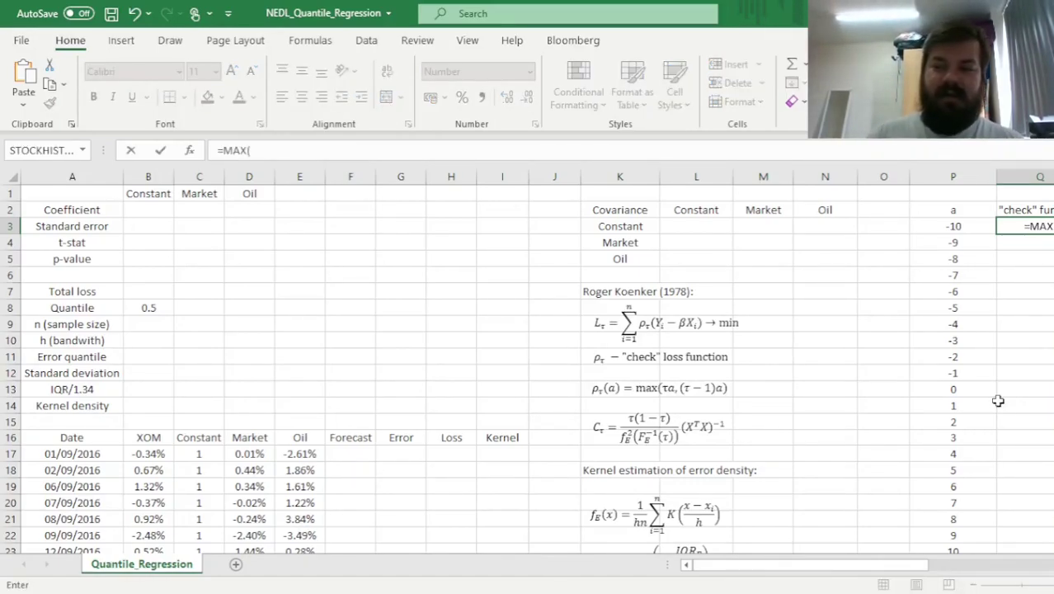
pyautogui.click(147, 305)
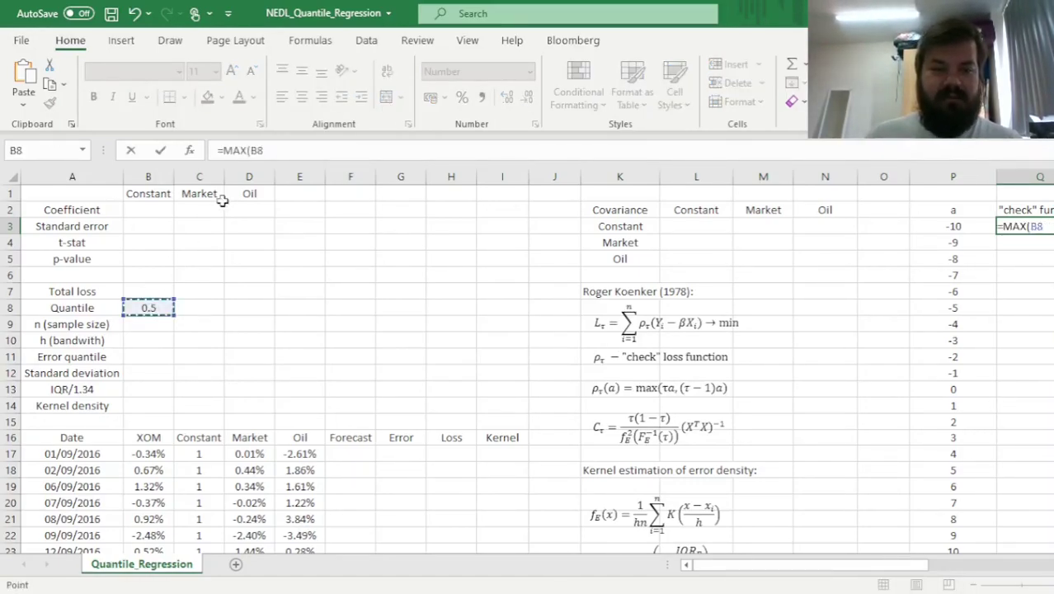
pyautogui.click(261, 156)
pyautogui.write('$8*')
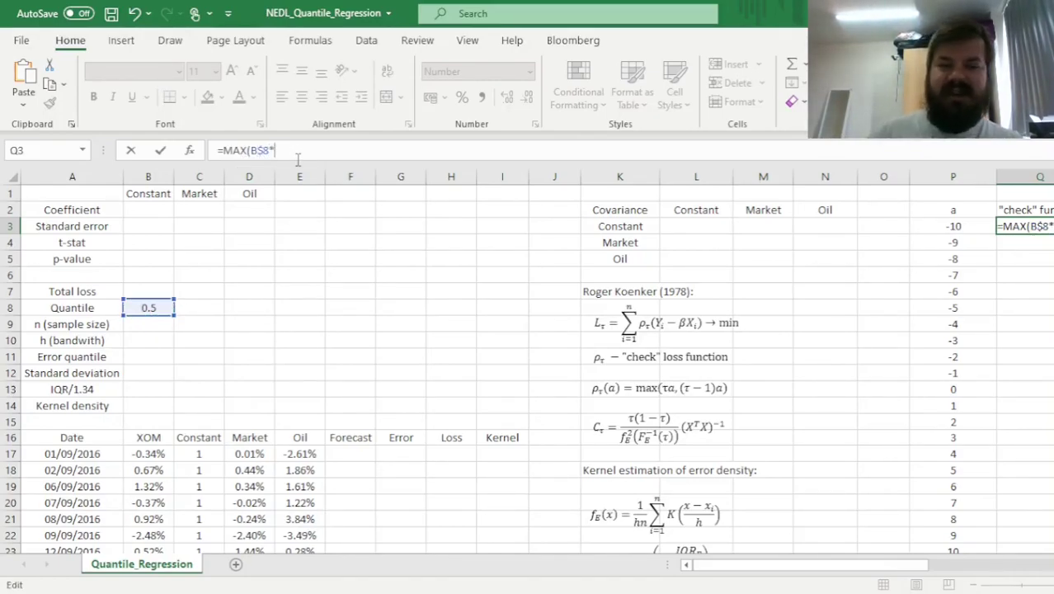
pyautogui.click(945, 228)
pyautogui.write(',(')
pyautogui.click(161, 305)
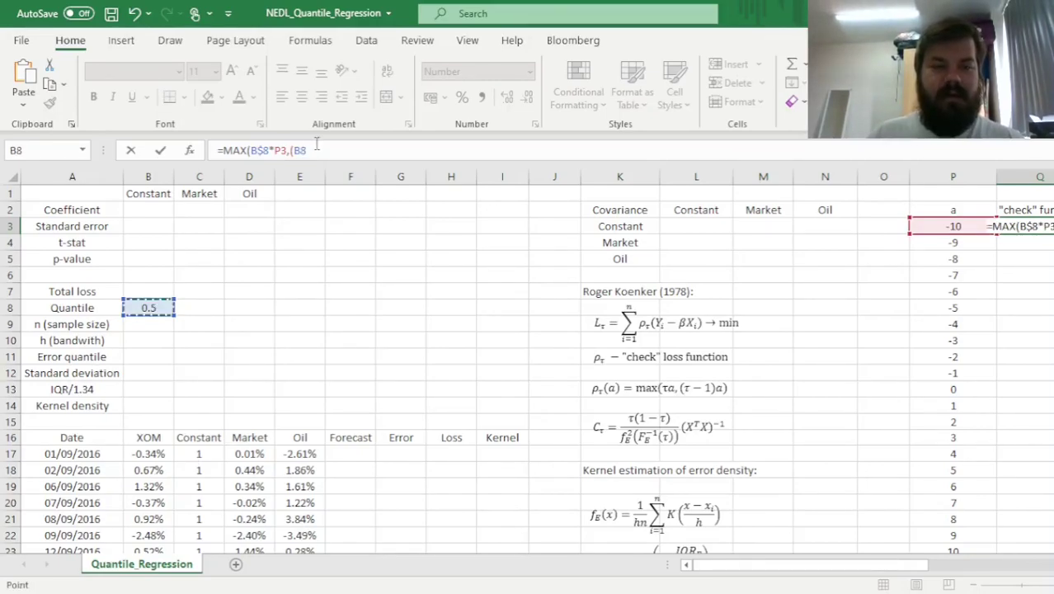
pyautogui.click(301, 151)
pyautogui.write('$8')
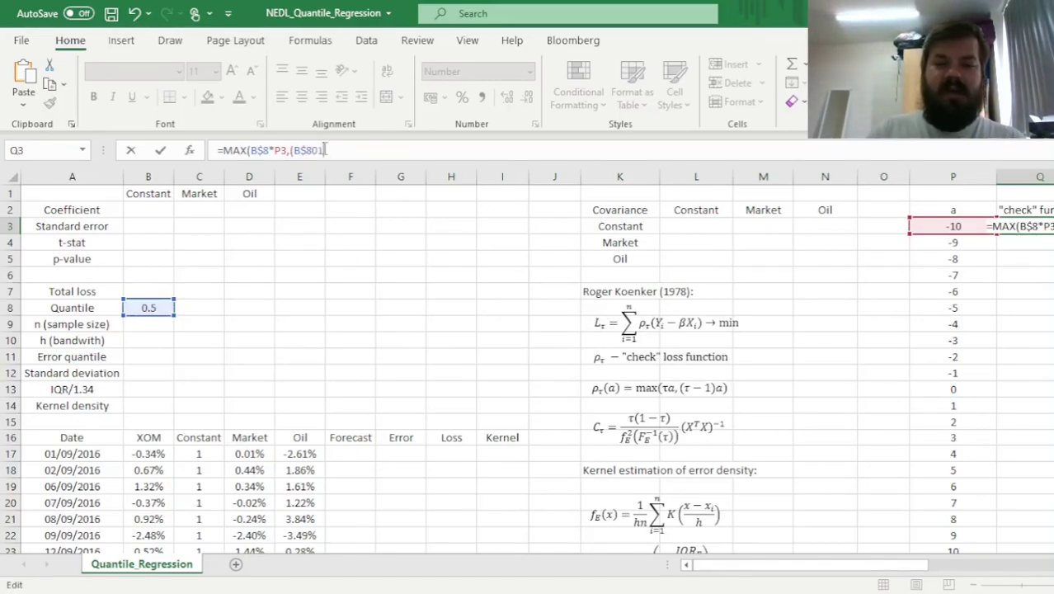
pyautogui.write('-1)*')
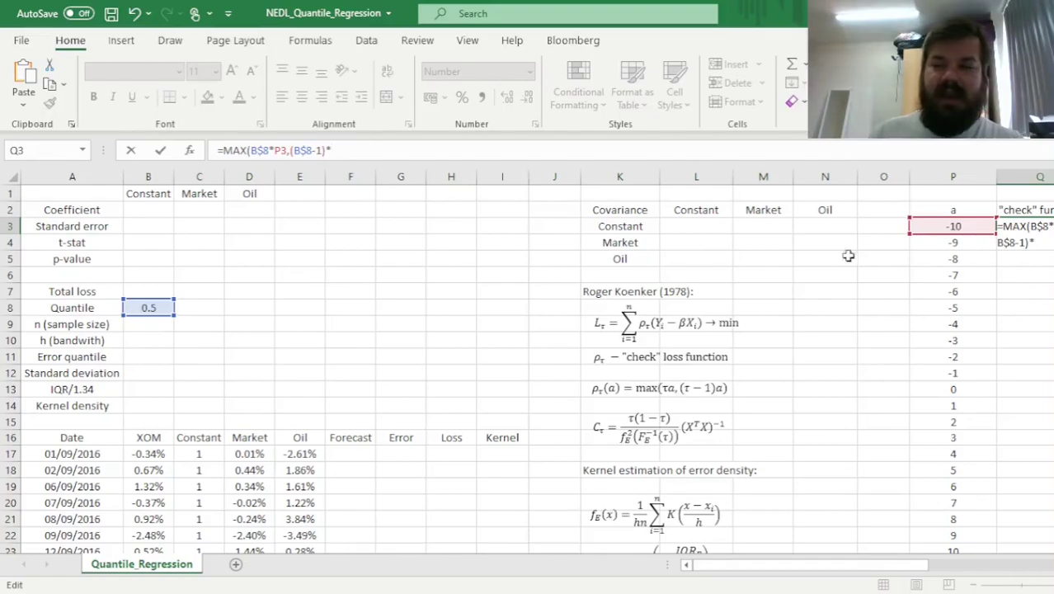
pyautogui.write('P3)')
pyautogui.press('Return')
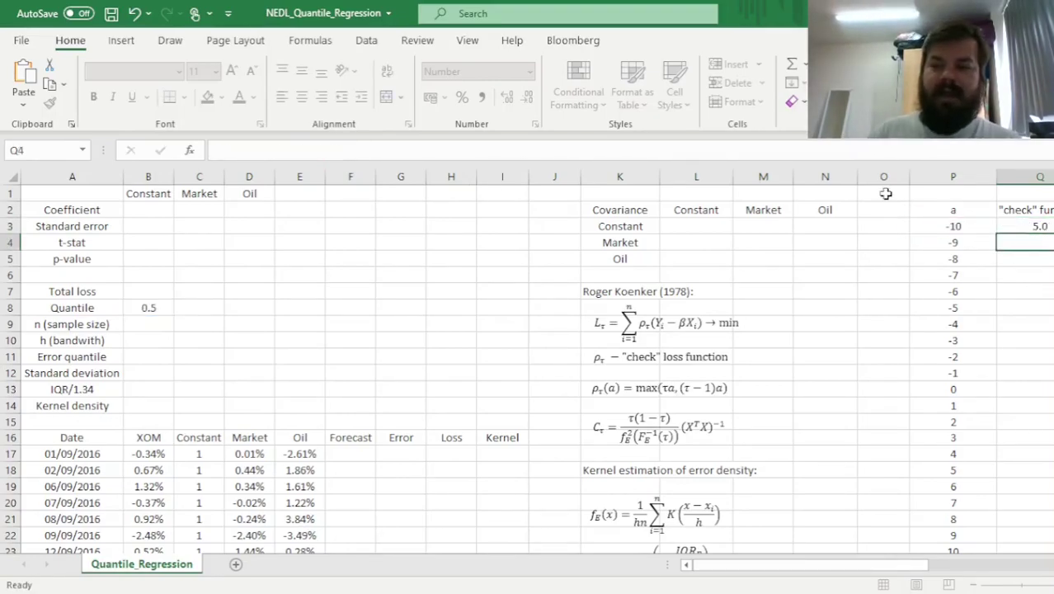
pyautogui.press('Up')
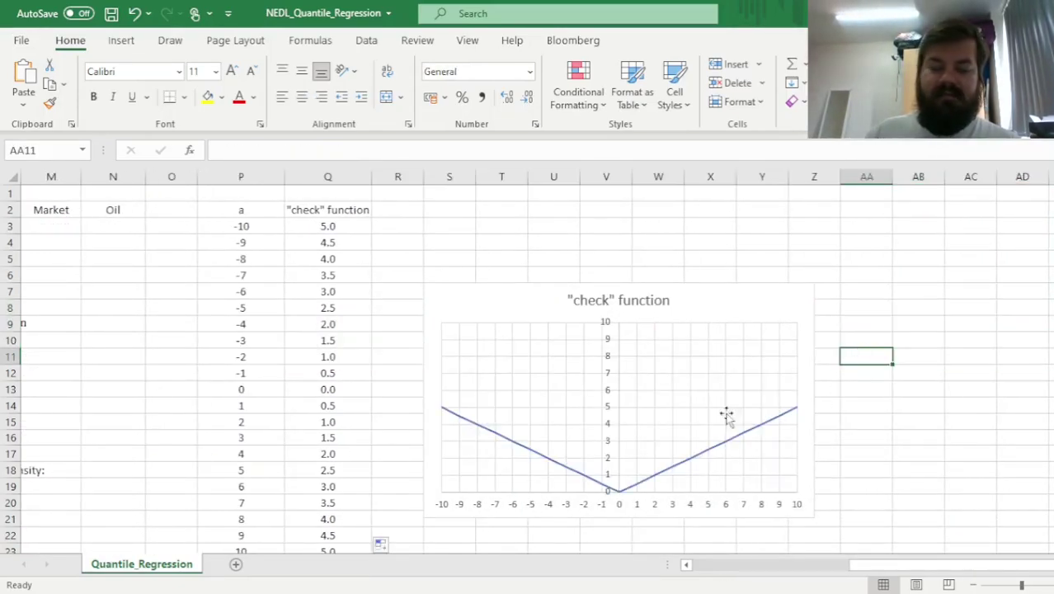
pyautogui.click(918, 471)
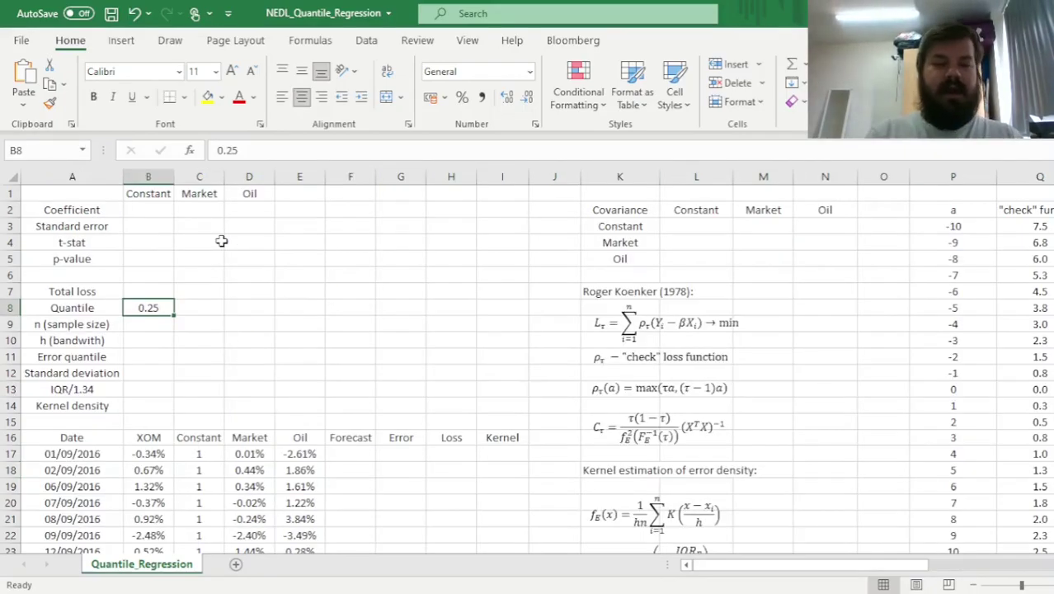
# Set the quantile to 0.25 and view its effect on the "check" function chart.
pyautogui.write('0.')
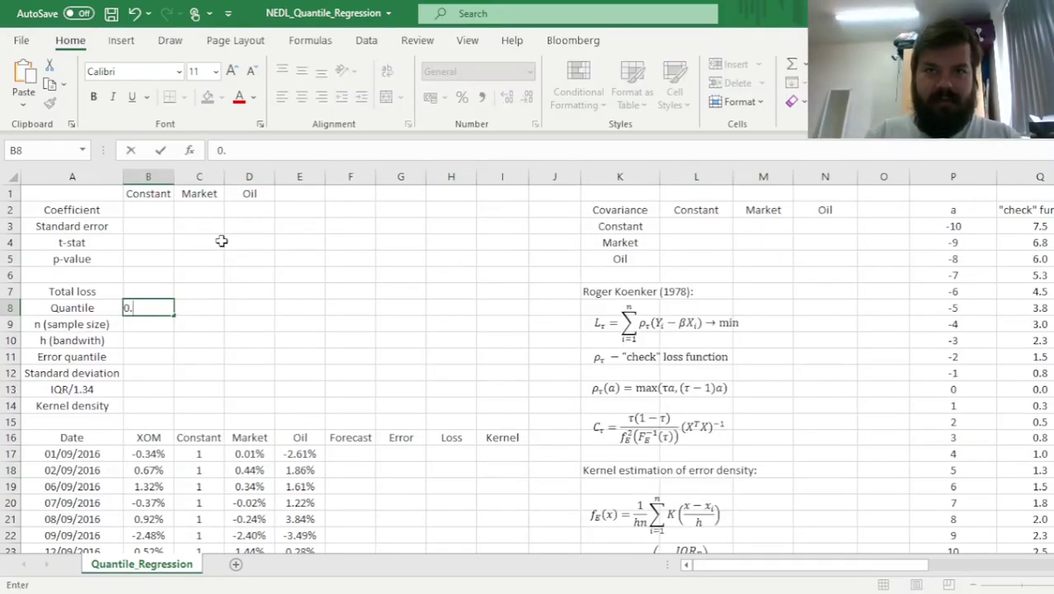
pyautogui.write('25')
pyautogui.press('Tab')
pyautogui.moveTo(451, 275); pyautogui.dragTo(1043, 285)
pyautogui.click(811, 241)
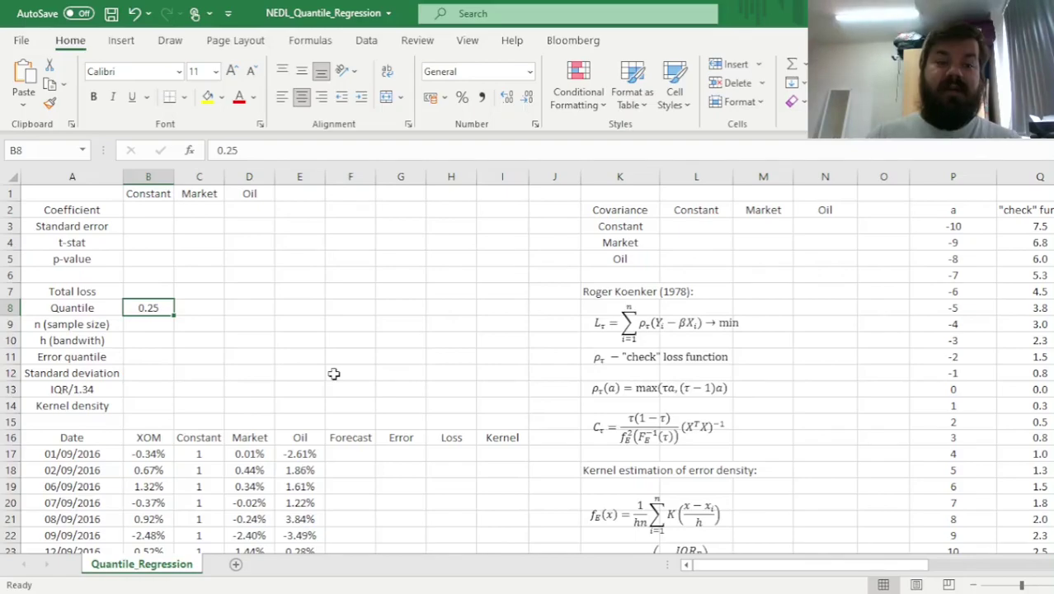
# Set the quantile to 0.75 and view the resulting shape of the "check" function chart.
pyautogui.write('0.75')
pyautogui.press('Tab')
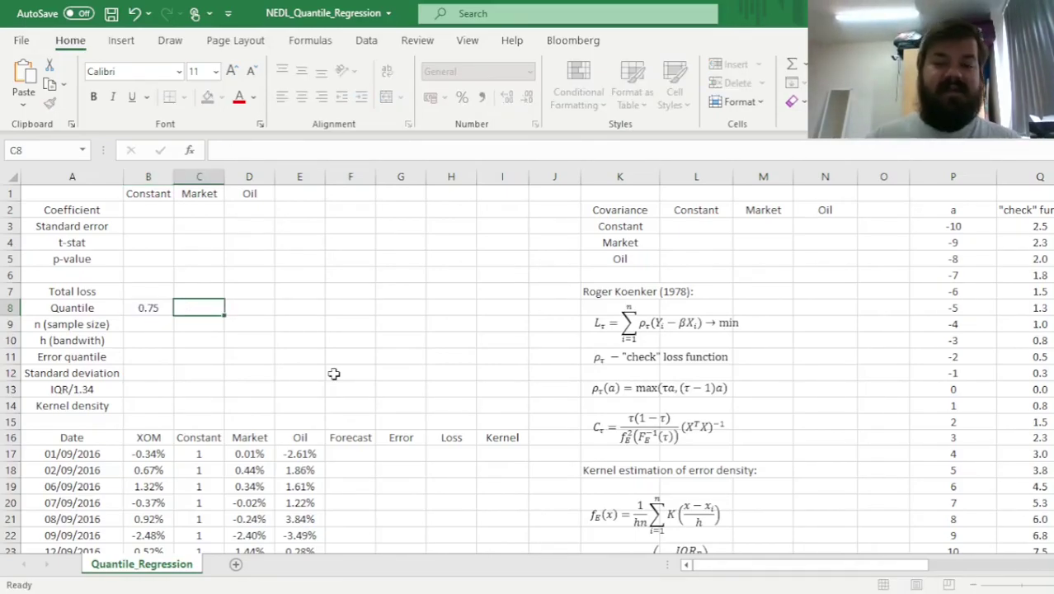
pyautogui.moveTo(472, 318); pyautogui.dragTo(1050, 307)
pyautogui.click(640, 243)
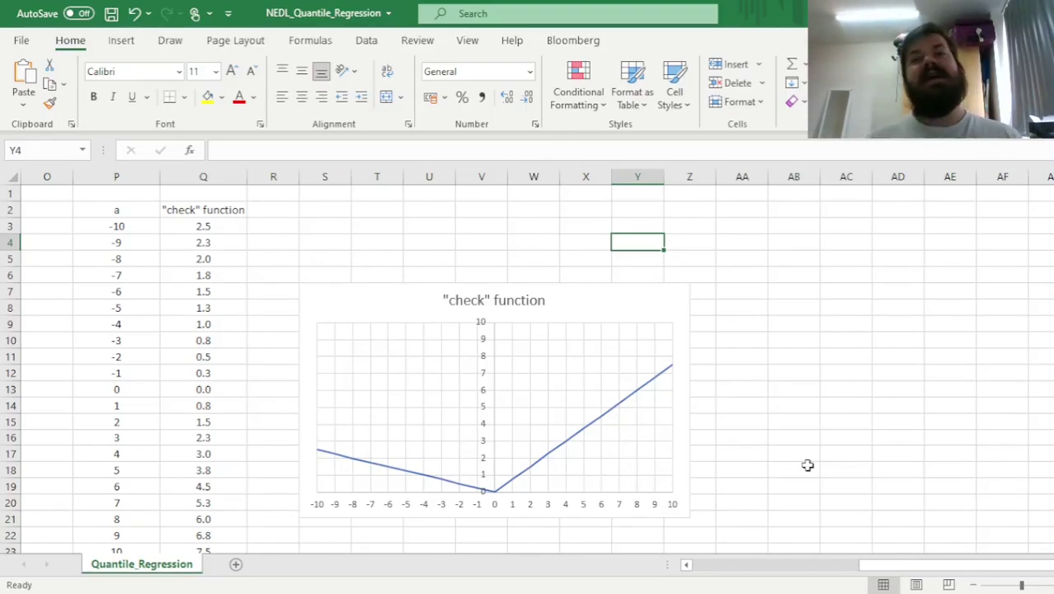
# Set the quantile in B8 back to 0.5.
pyautogui.moveTo(174, 393); pyautogui.dragTo(25, 403)
pyautogui.click(151, 307)
pyautogui.write('0.5')
pyautogui.press('Return')
pyautogui.press('Up')
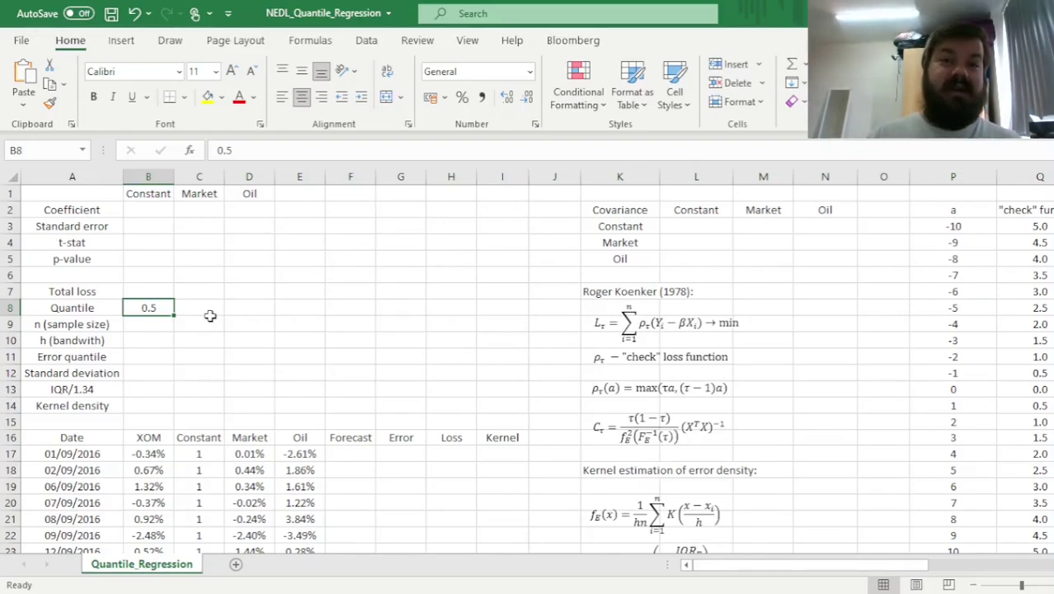
# Enter 0 as the initial coefficient for Constant, Market and Oil in B2:D2.
pyautogui.click(138, 208)
pyautogui.write('0')
pyautogui.press('Tab')
pyautogui.write('0')
pyautogui.press('Tab')
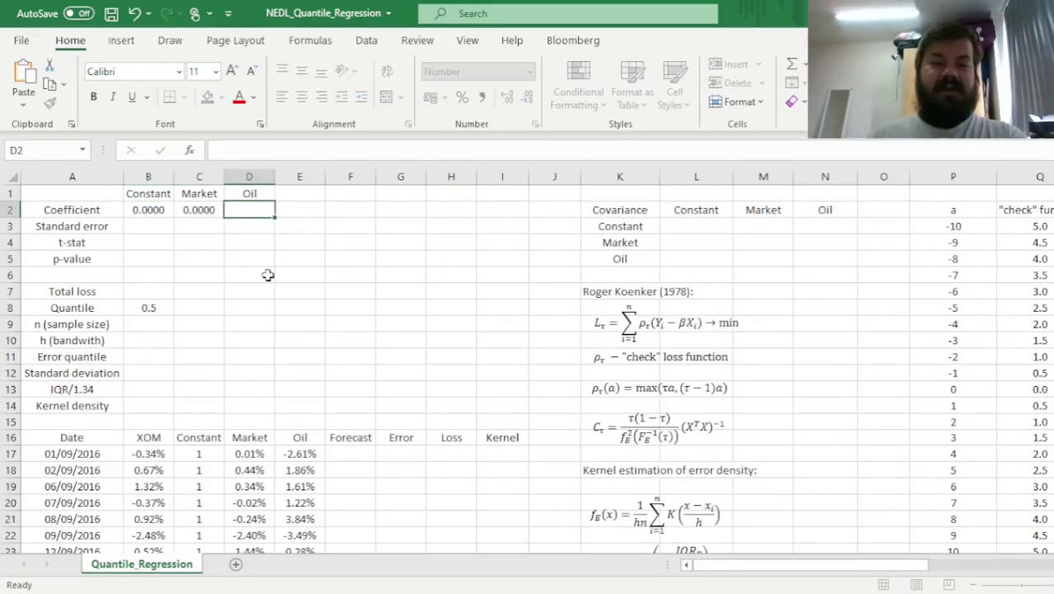
pyautogui.write('0')
pyautogui.press('Tab')
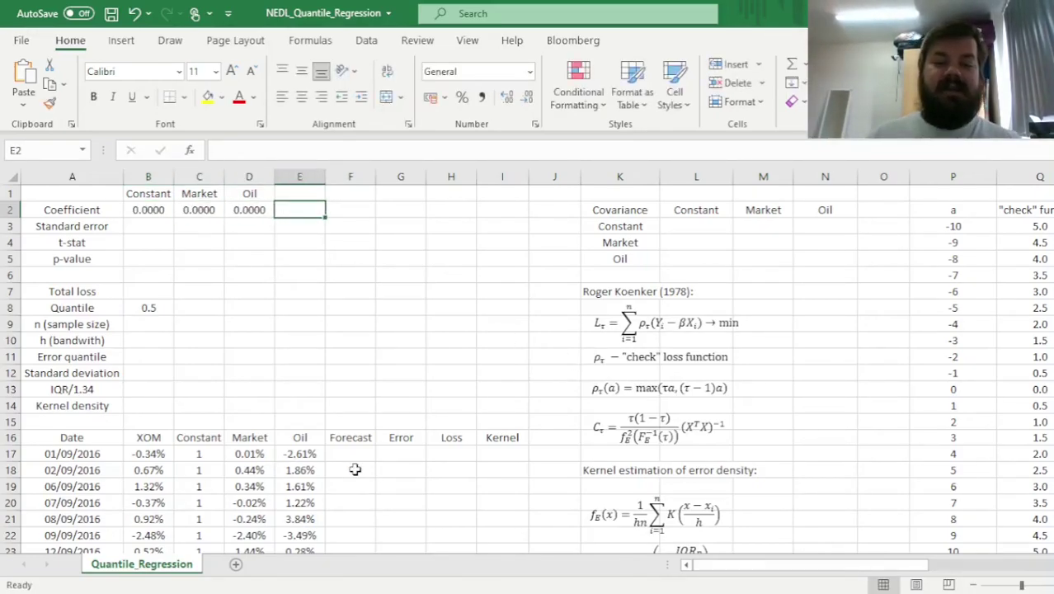
pyautogui.click(353, 438)
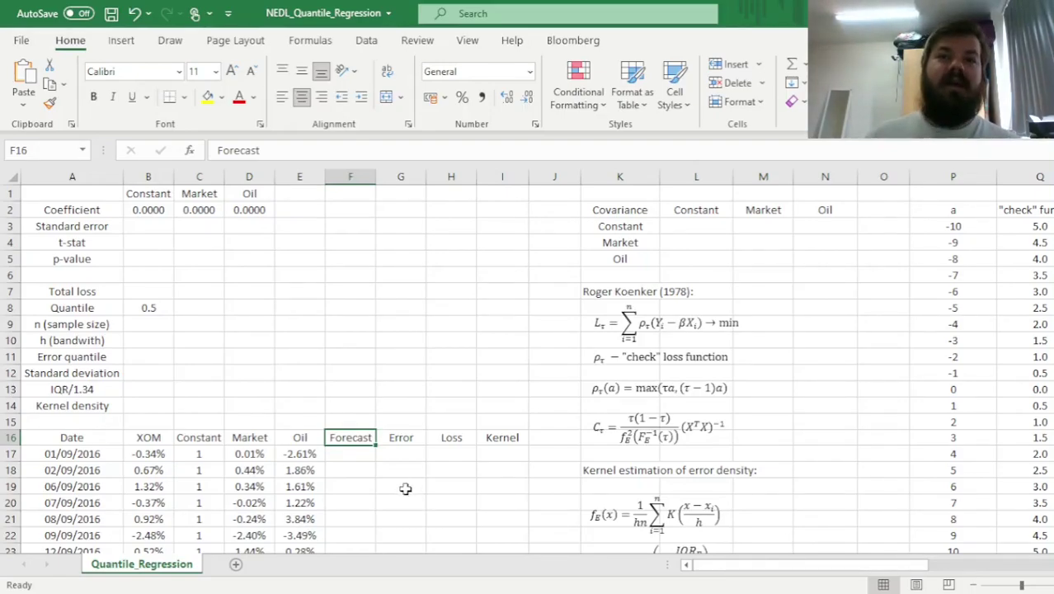
pyautogui.click(403, 444)
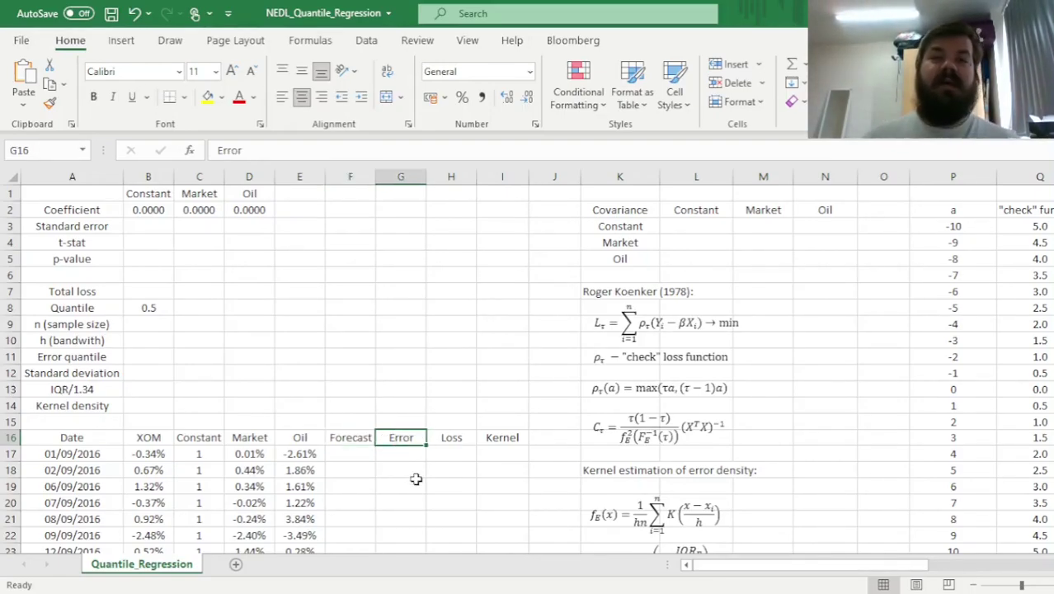
pyautogui.press('Right')
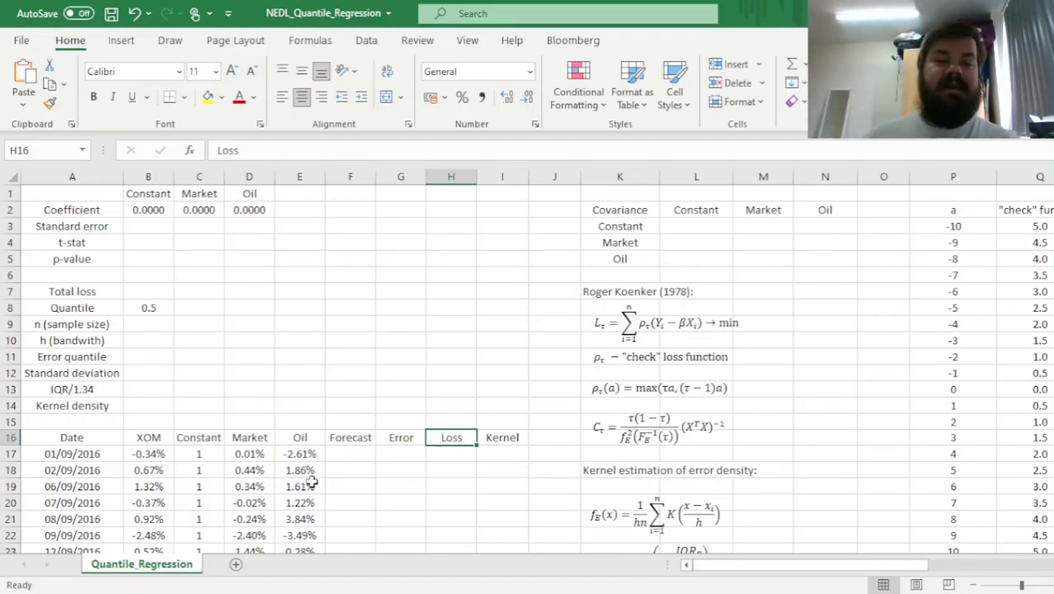
# Enter =SUMPRODUCT(B$2:D$2,C17:E17) in F17 and fill it down the Forecast column for all dates.
pyautogui.click(350, 452)
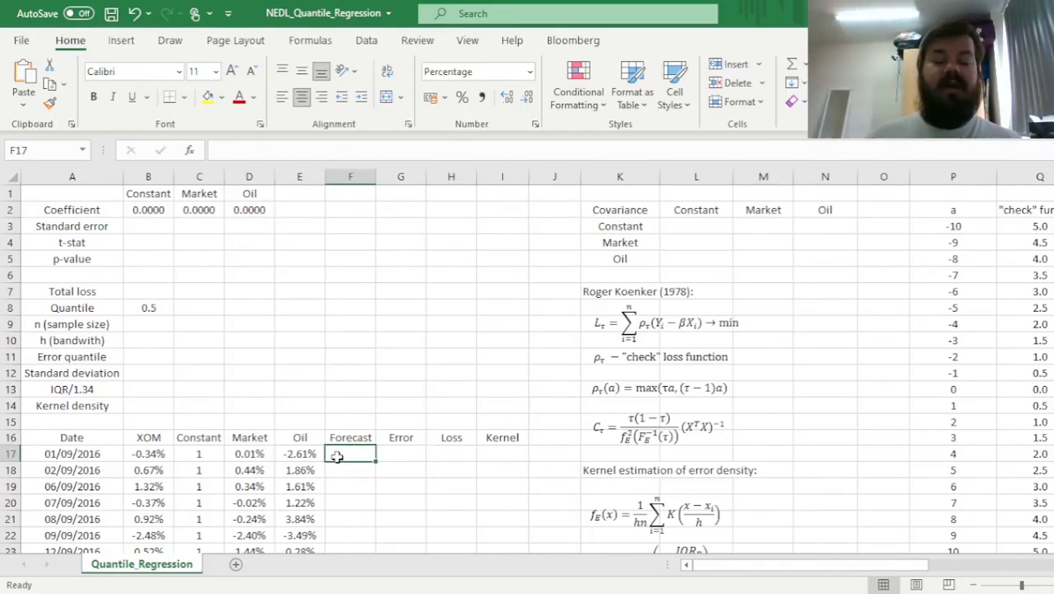
pyautogui.write('=')
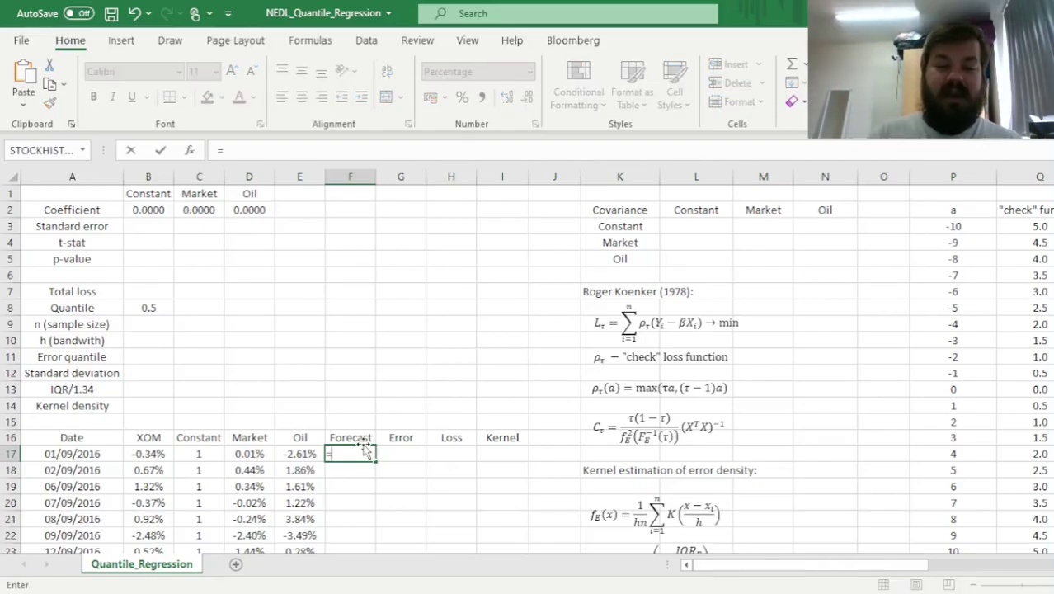
pyautogui.write('SUMPRODUCT(')
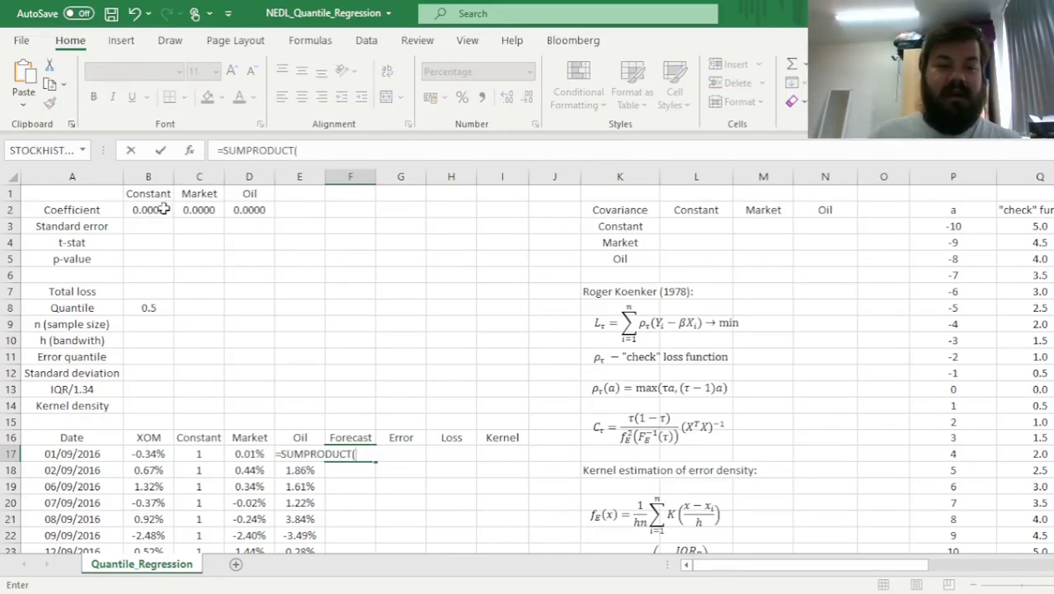
pyautogui.moveTo(159, 210); pyautogui.dragTo(247, 209)
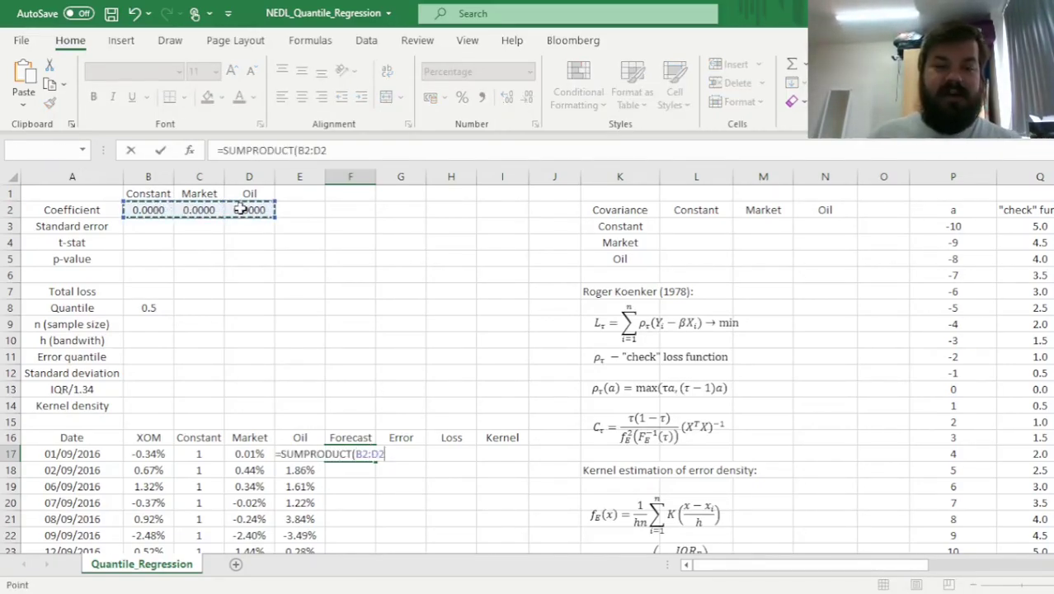
pyautogui.click(302, 150)
pyautogui.write('$')
pyautogui.click(323, 150)
pyautogui.write('$2')
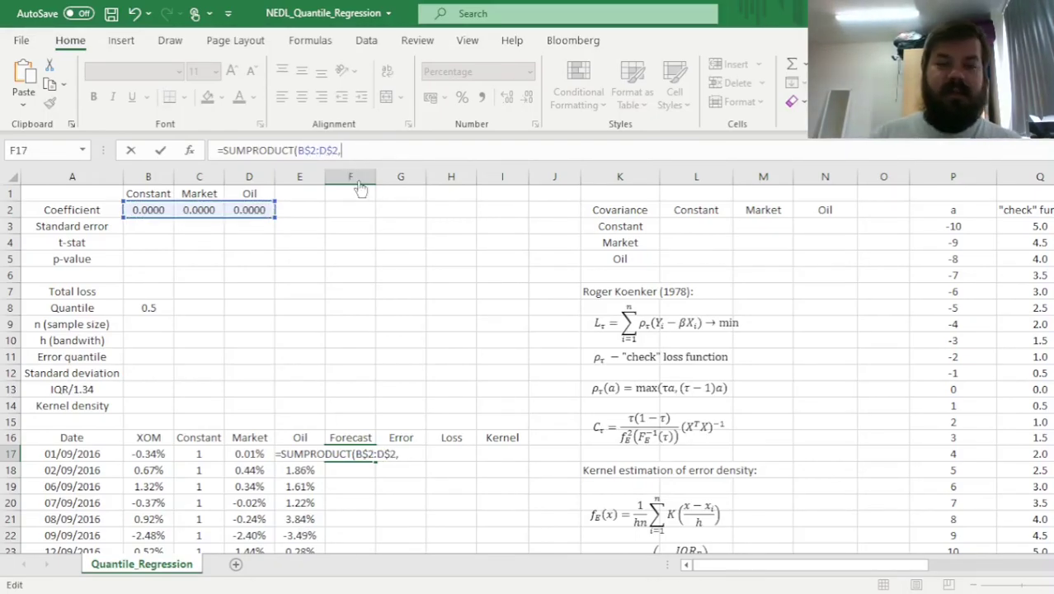
pyautogui.write(',')
pyautogui.scroll(-3, 413, 346)
pyautogui.moveTo(198, 308); pyautogui.dragTo(312, 309)
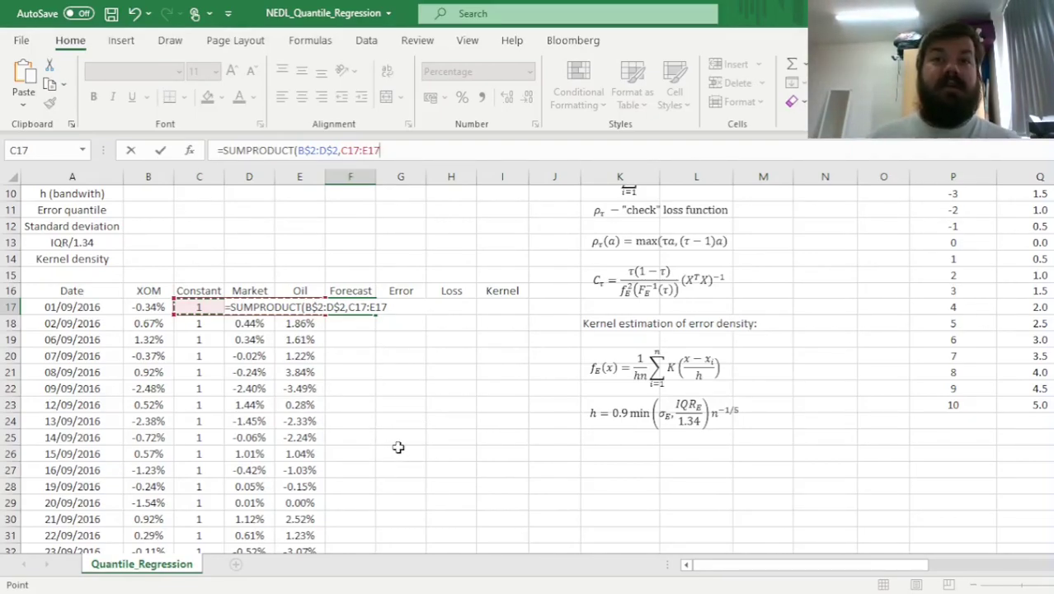
pyautogui.write(')')
pyautogui.press('Return')
pyautogui.press('Up')
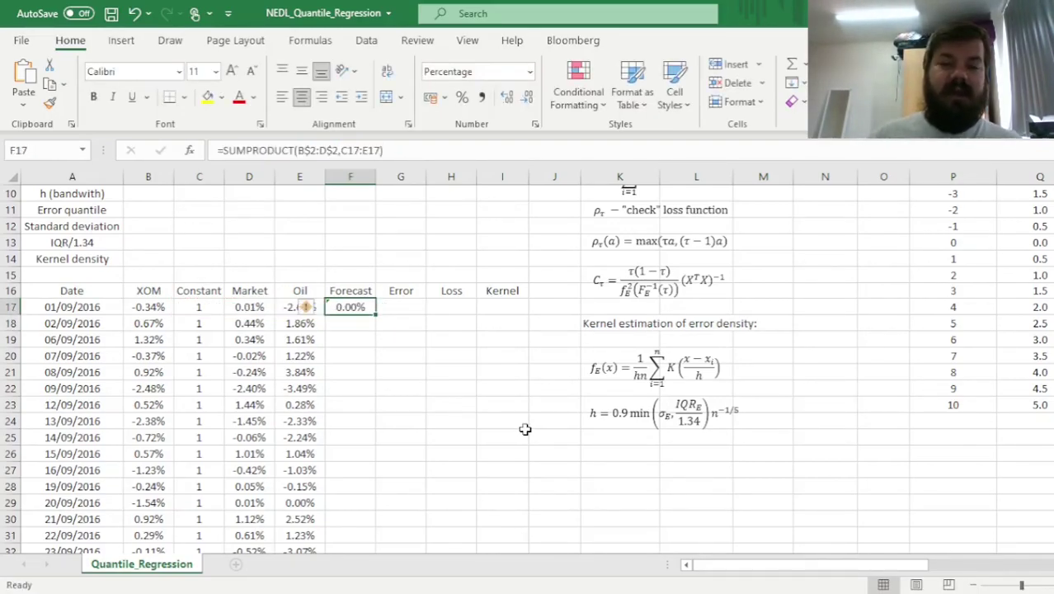
pyautogui.doubleClick(374, 315)
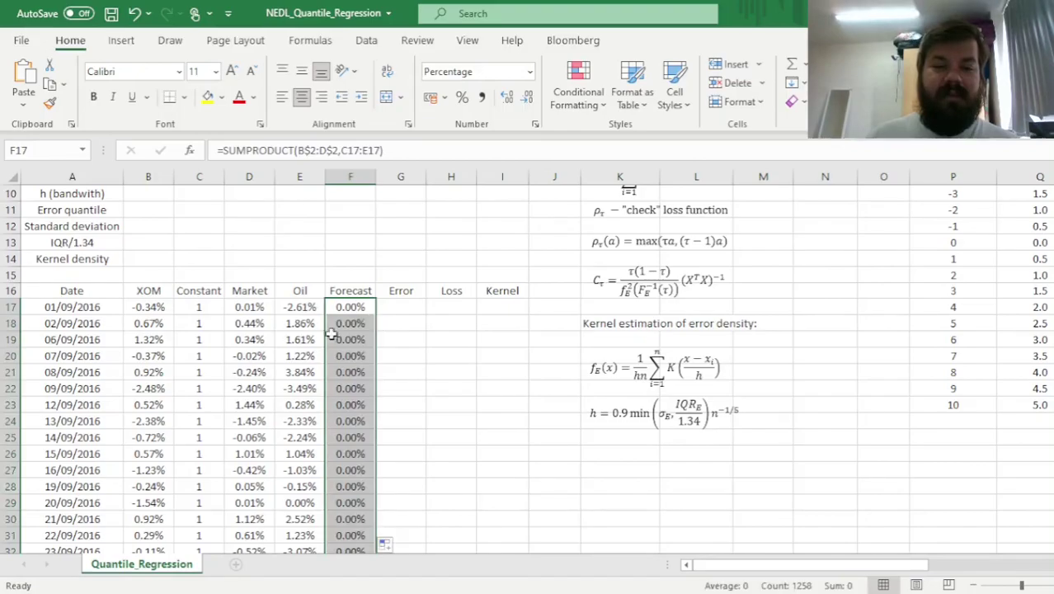
# Calculate the error as =B17-F17 in G17 and fill it down the Error column for all dates.
pyautogui.press('Right')
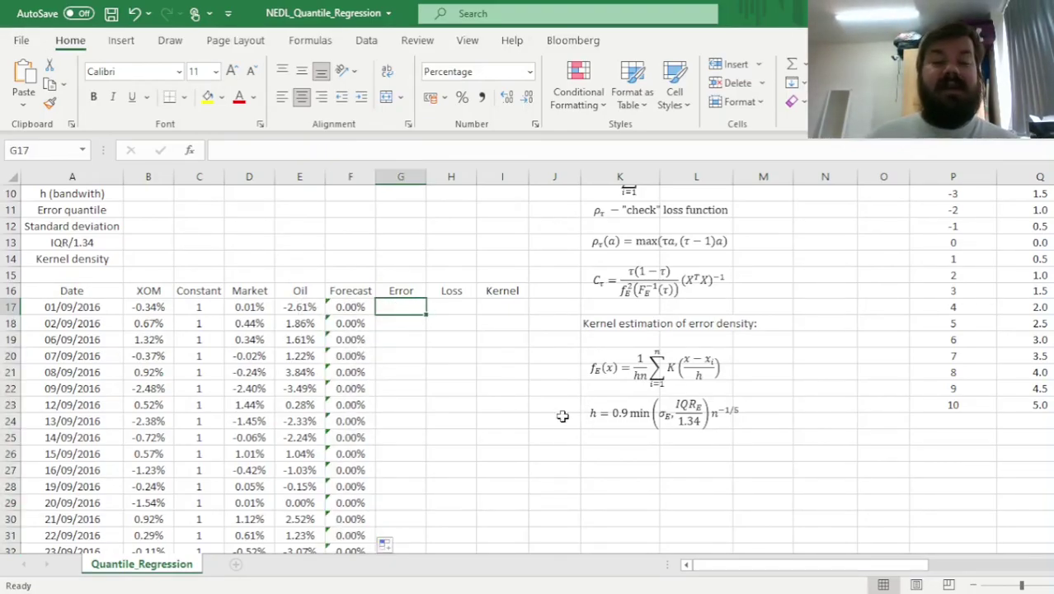
pyautogui.scroll(2, 508, 458)
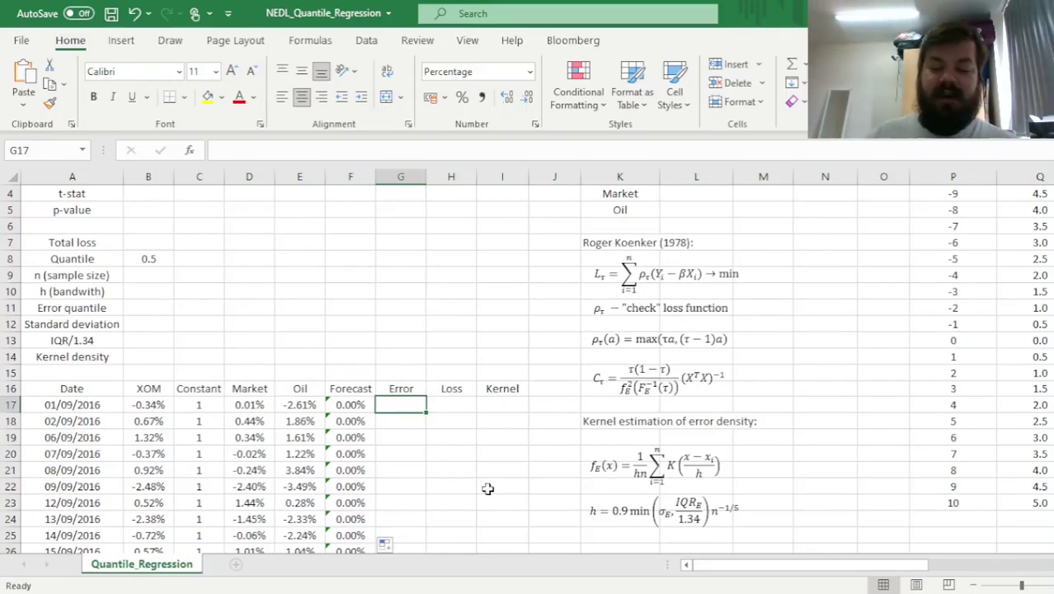
pyautogui.write('=')
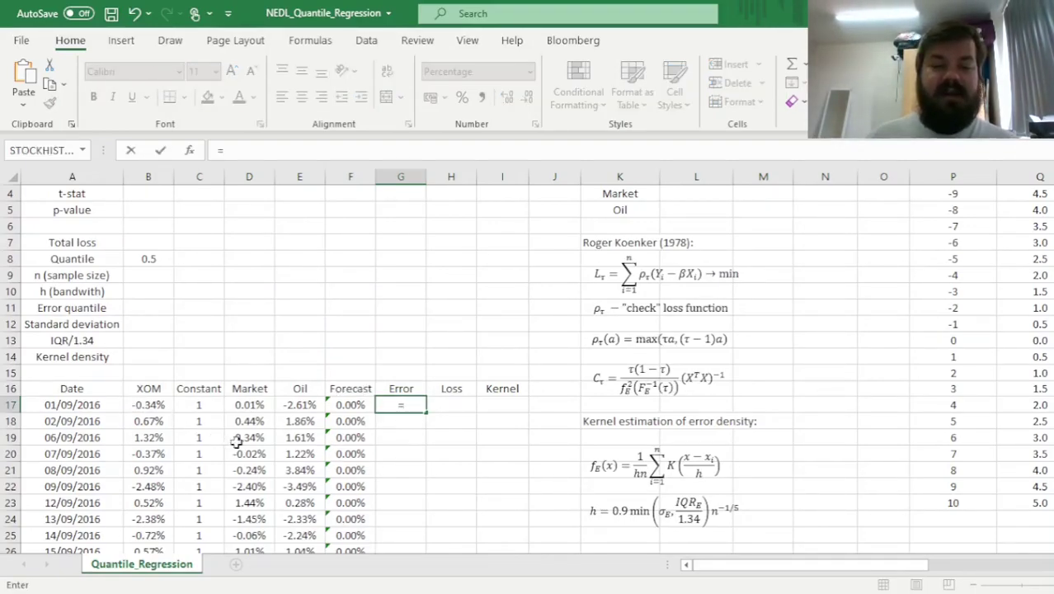
pyautogui.click(157, 406)
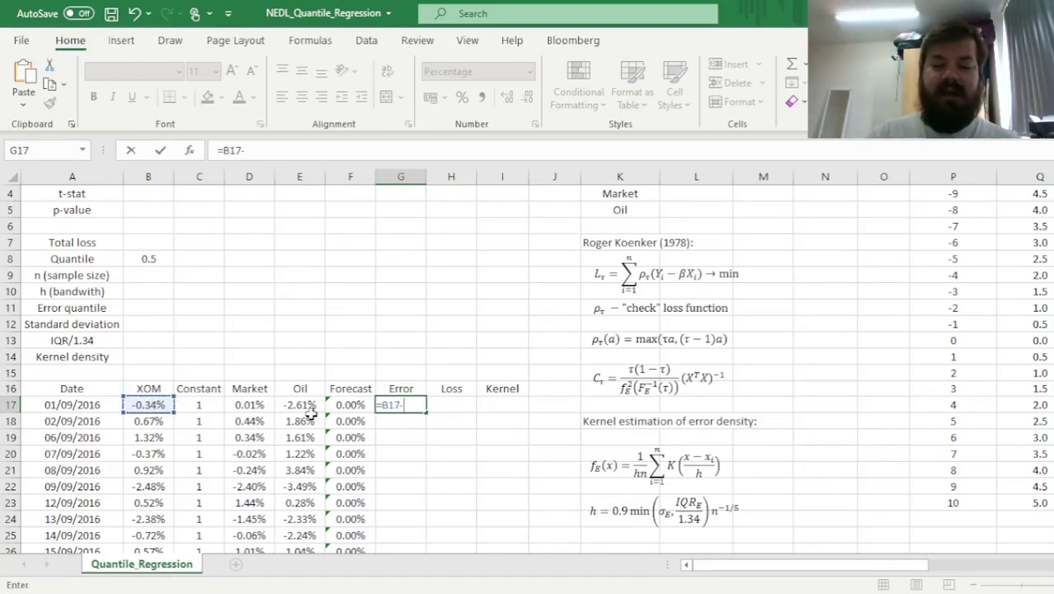
pyautogui.write('-')
pyautogui.press('Left')
pyautogui.hotkey('ctrl', 'Return')
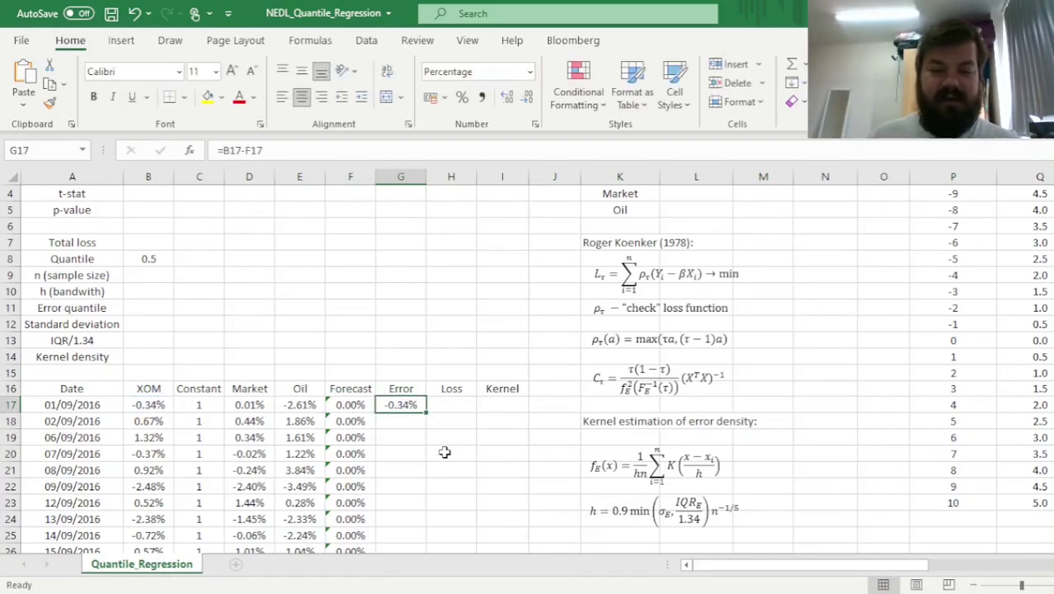
pyautogui.hotkey('ctrl', 'shift', 'Down')
pyautogui.hotkey('ctrl', 'd')
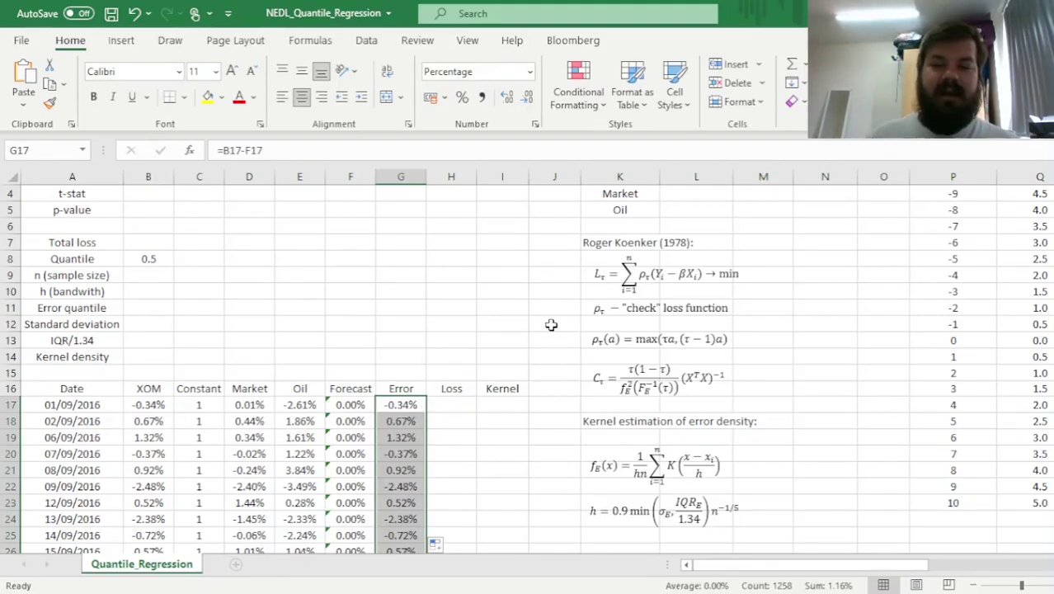
# Enter =MAX(B$8*G17,(B$8-1)*G17) in H17 and fill it down the Loss column for all dates.
pyautogui.click(448, 404)
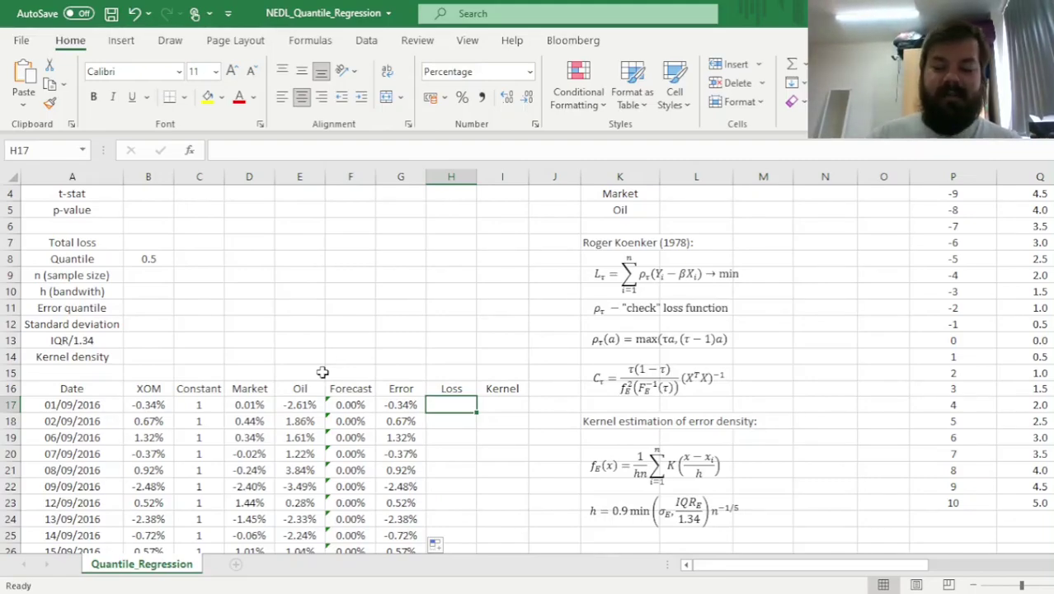
pyautogui.write('=')
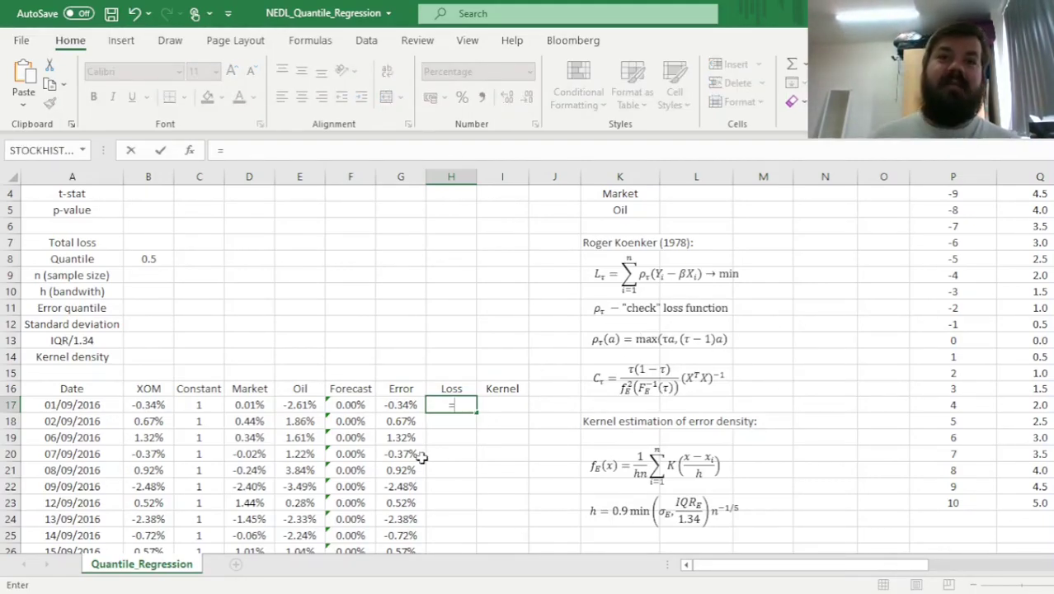
pyautogui.write('MAX(')
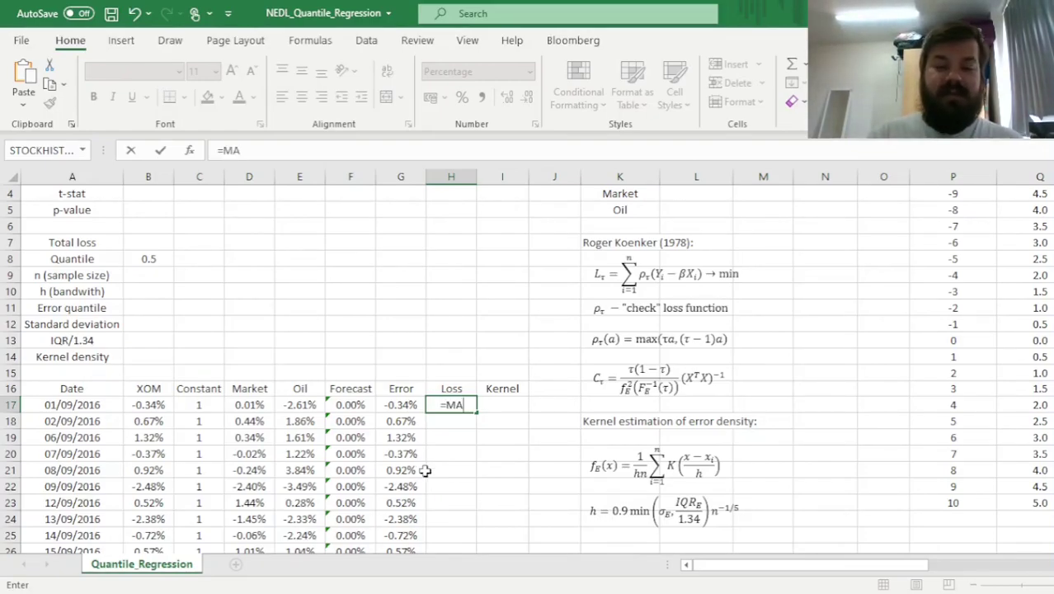
pyautogui.click(149, 258)
pyautogui.press('F4')
pyautogui.press('F4')
pyautogui.write('*')
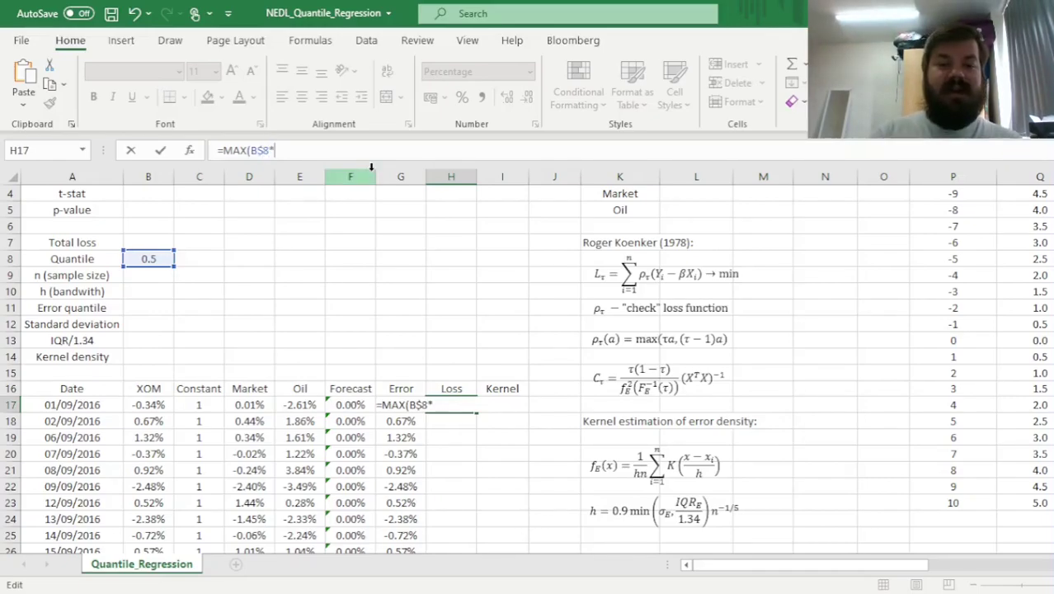
pyautogui.click(410, 437)
pyautogui.press('Up')
pyautogui.press('Up')
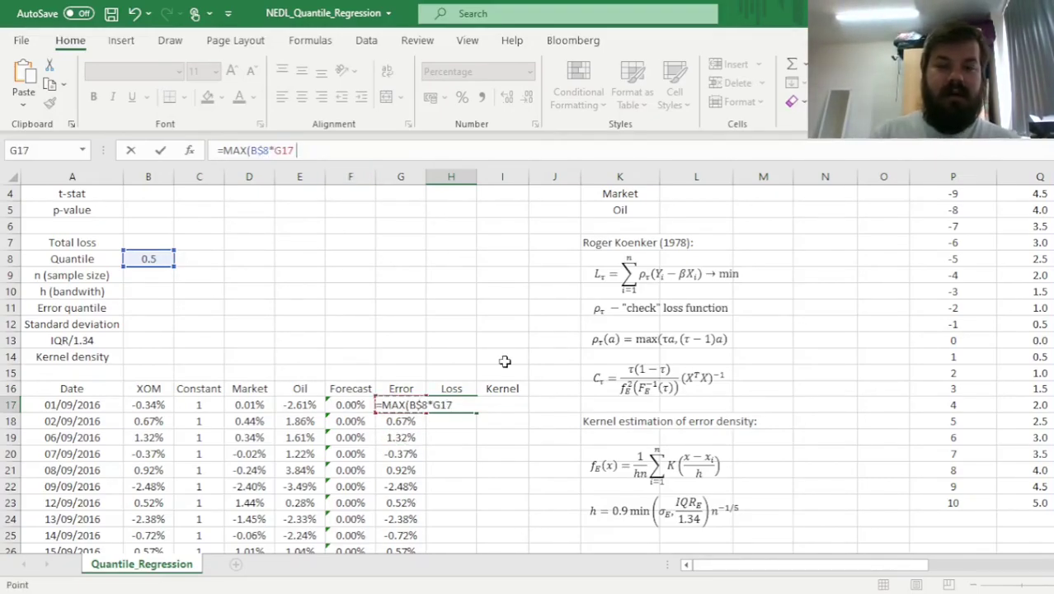
pyautogui.write(',(B$8-1)*')
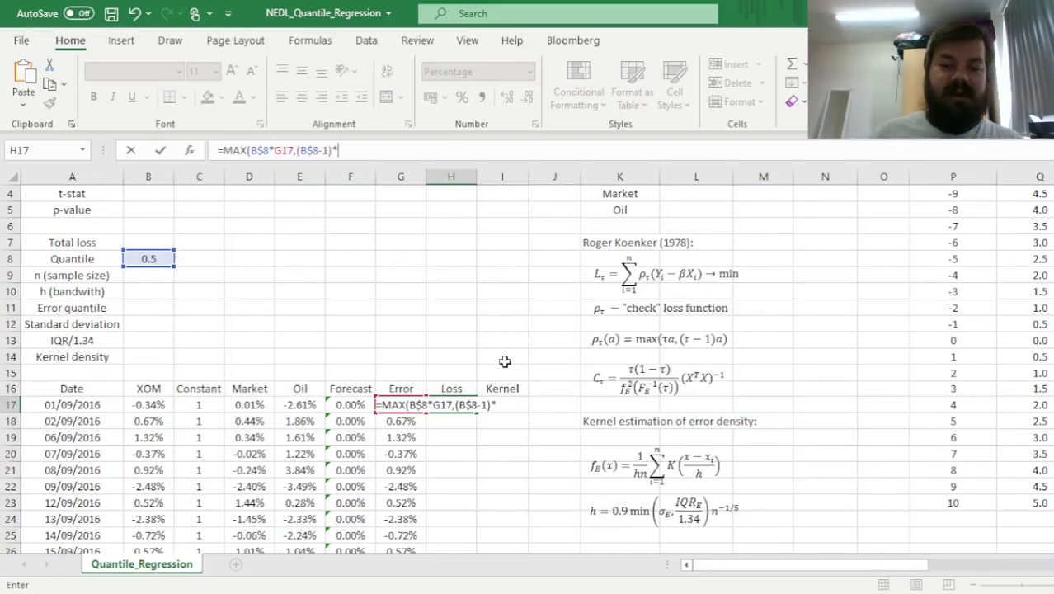
pyautogui.click(406, 449)
pyautogui.press('Up')
pyautogui.press('Up')
pyautogui.press('Up')
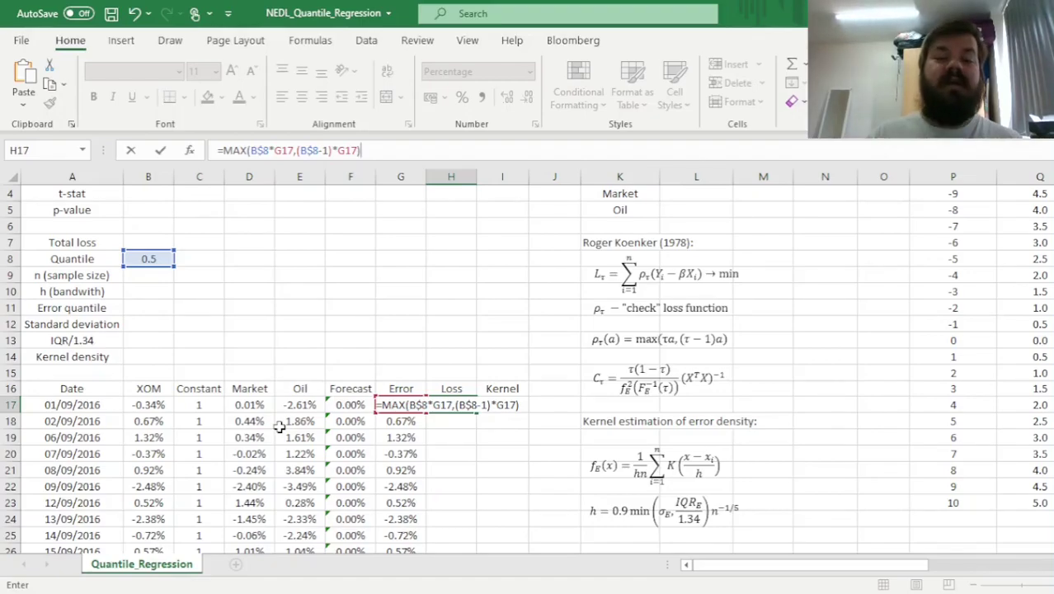
pyautogui.hotkey('ctrl', 'Return')
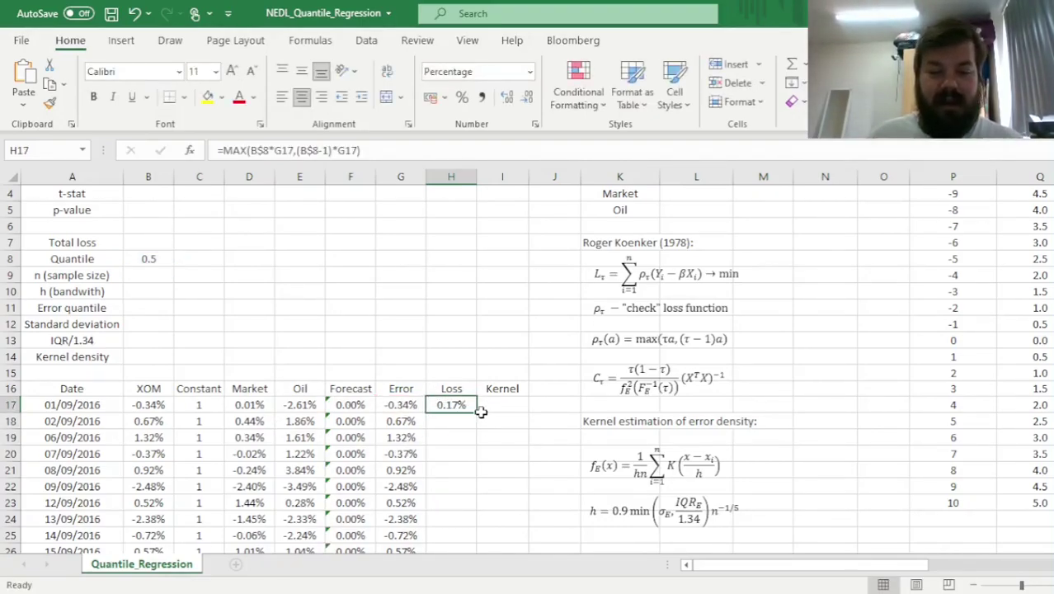
pyautogui.doubleClick(477, 413)
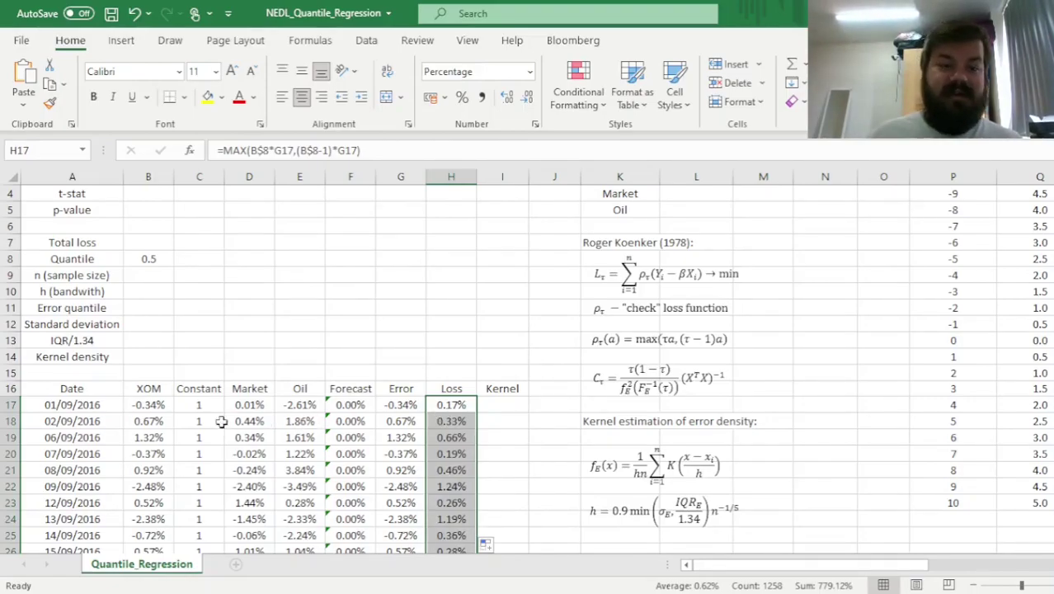
# Calculate the total loss in B7 with =SUM(H17:H1274).
pyautogui.scroll(1, 413, 404)
pyautogui.click(147, 289)
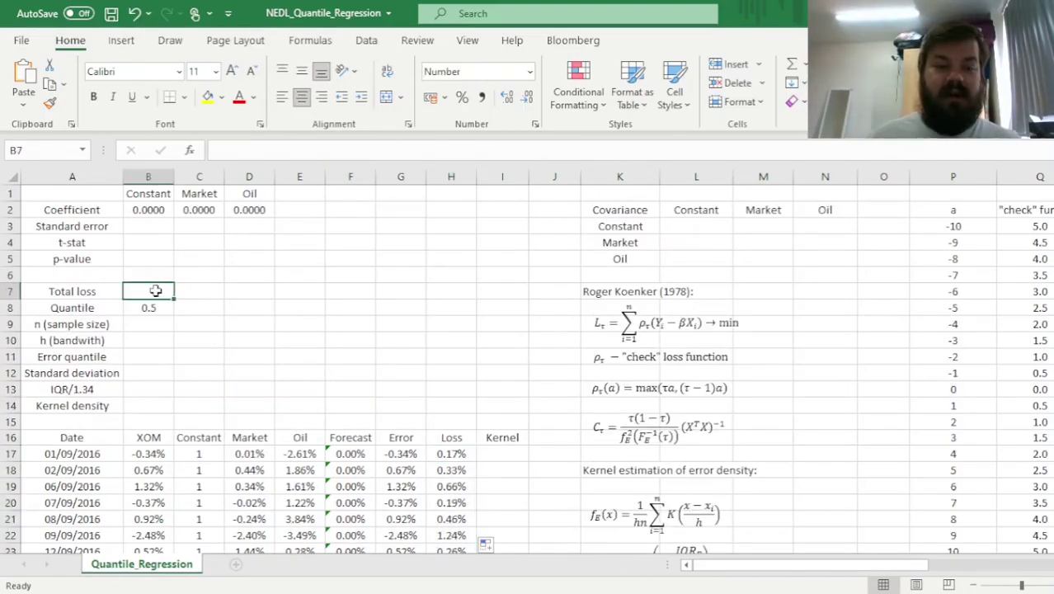
pyautogui.write('=SUM(')
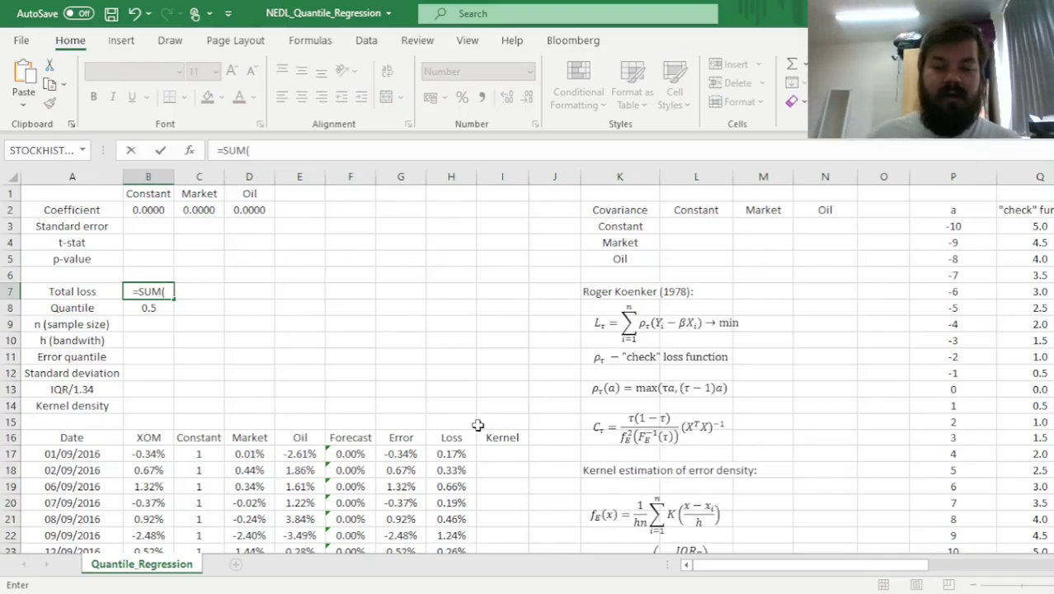
pyautogui.click(452, 456)
pyautogui.hotkey('ctrl', 'shift', 'Down')
pyautogui.write(')')
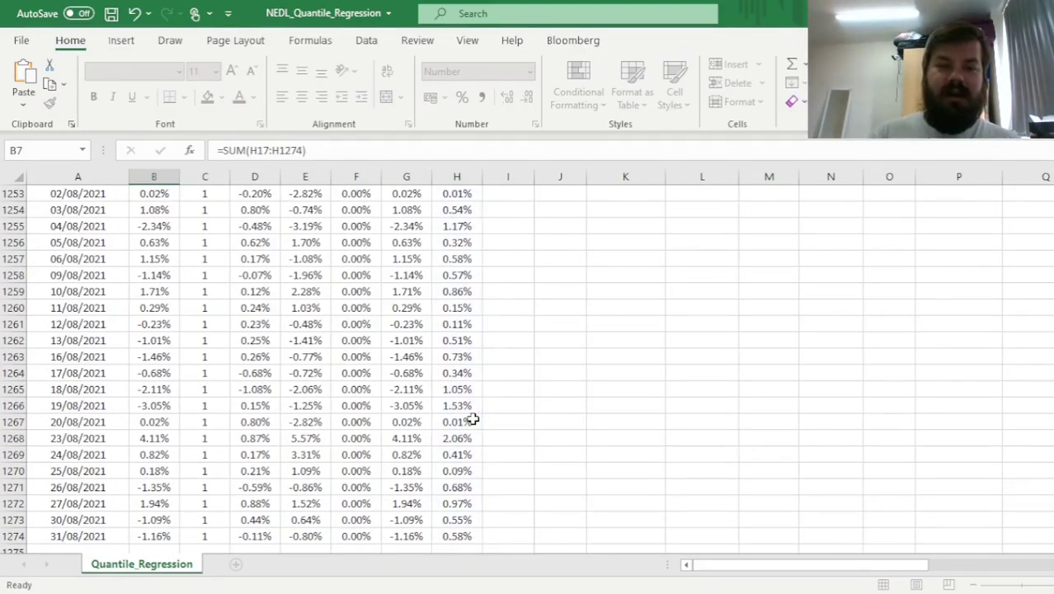
pyautogui.press('Return')
pyautogui.press('Down')
pyautogui.press('Down')
pyautogui.scroll(2, 264, 457)
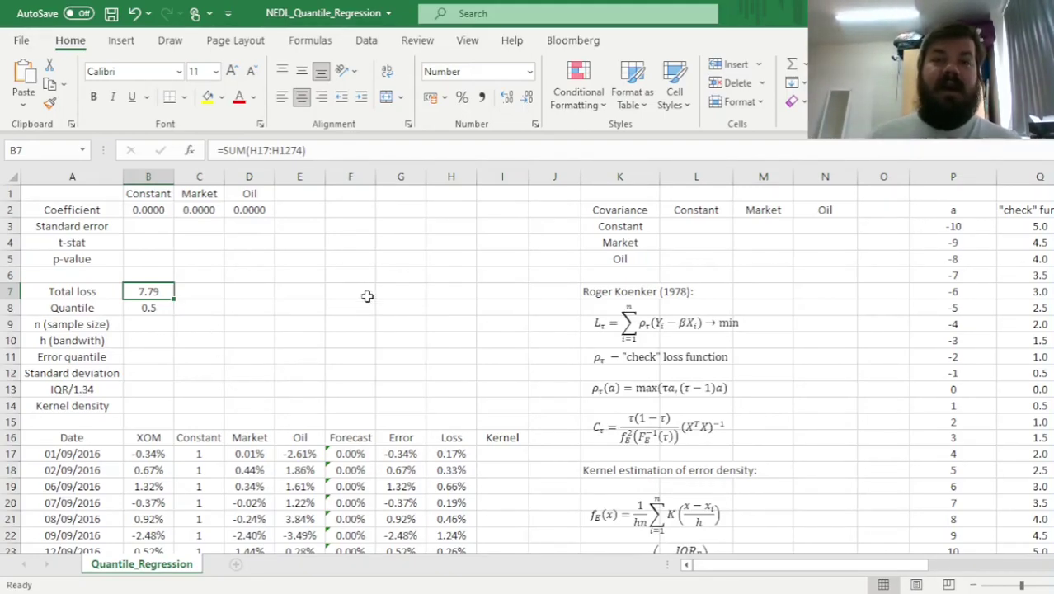
pyautogui.moveTo(157, 216); pyautogui.dragTo(242, 217)
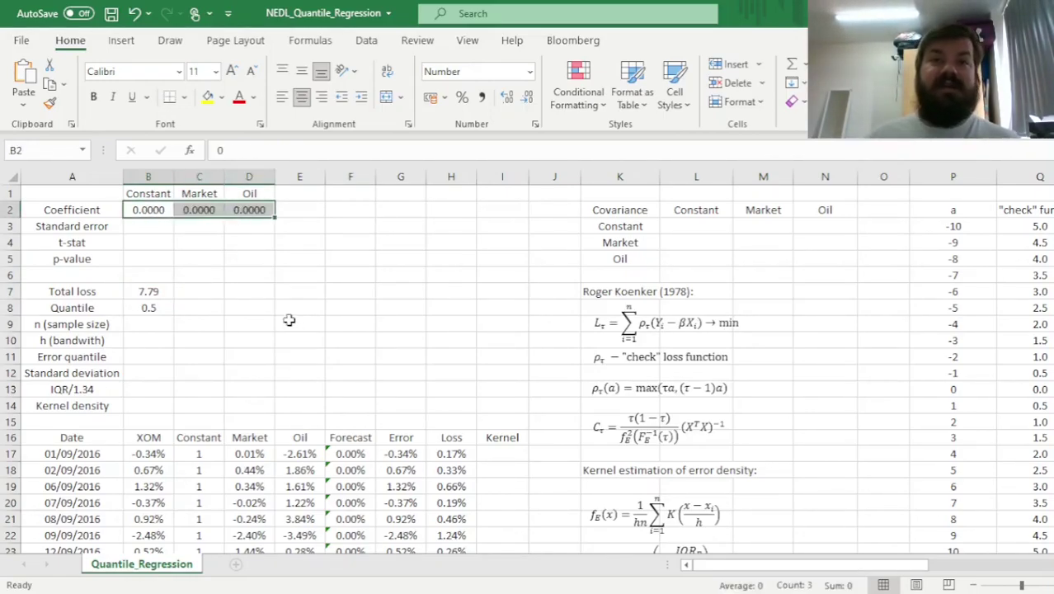
pyautogui.click(153, 289)
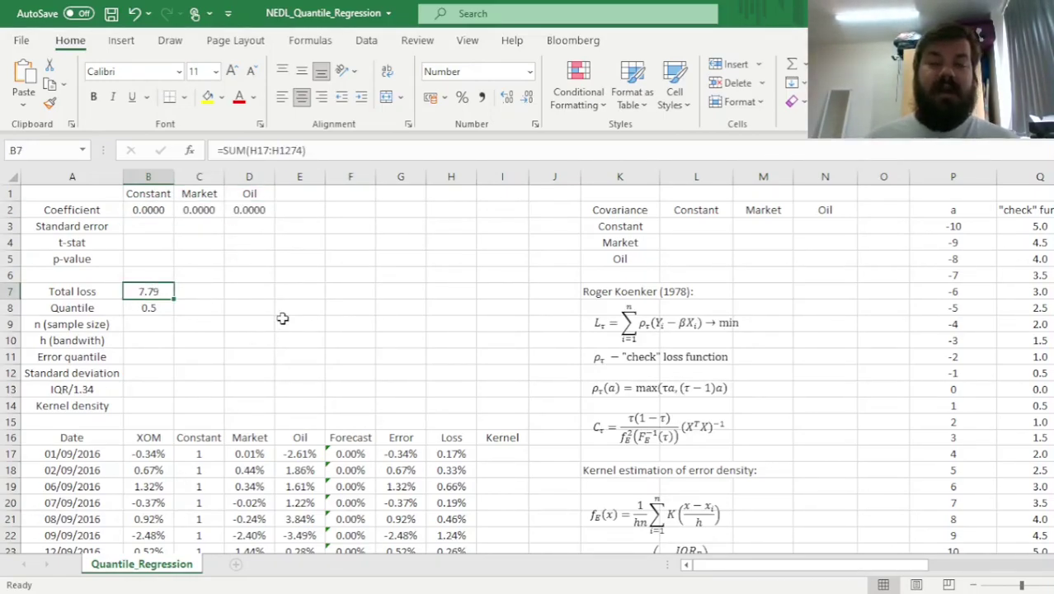
pyautogui.click(161, 307)
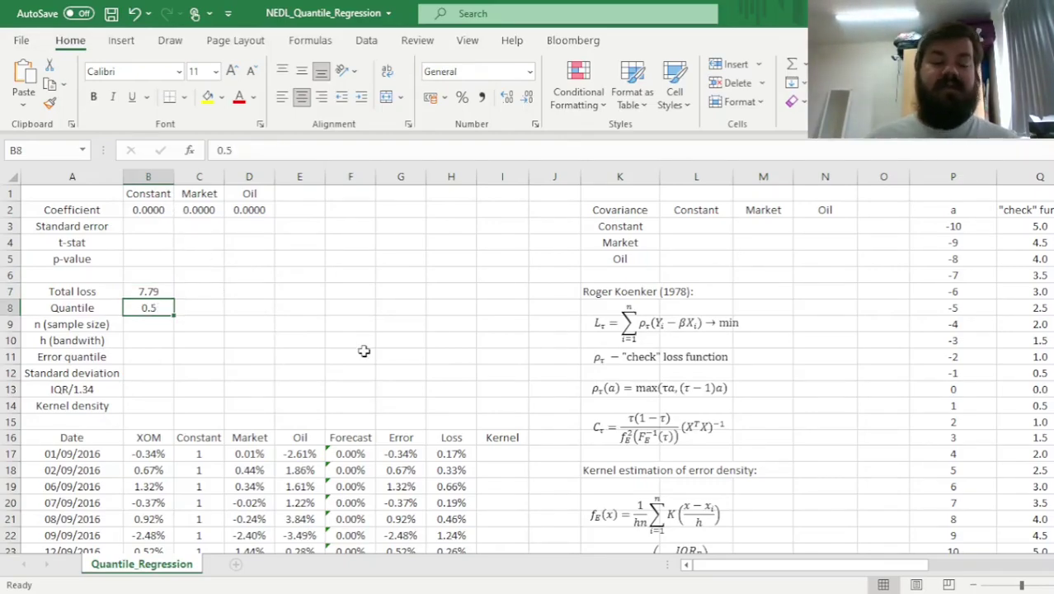
# Run Solver with GRG Nonlinear to minimise total loss in B7 by changing B2:D2, without forcing unconstrained variables to be non-negative.
pyautogui.click(368, 41)
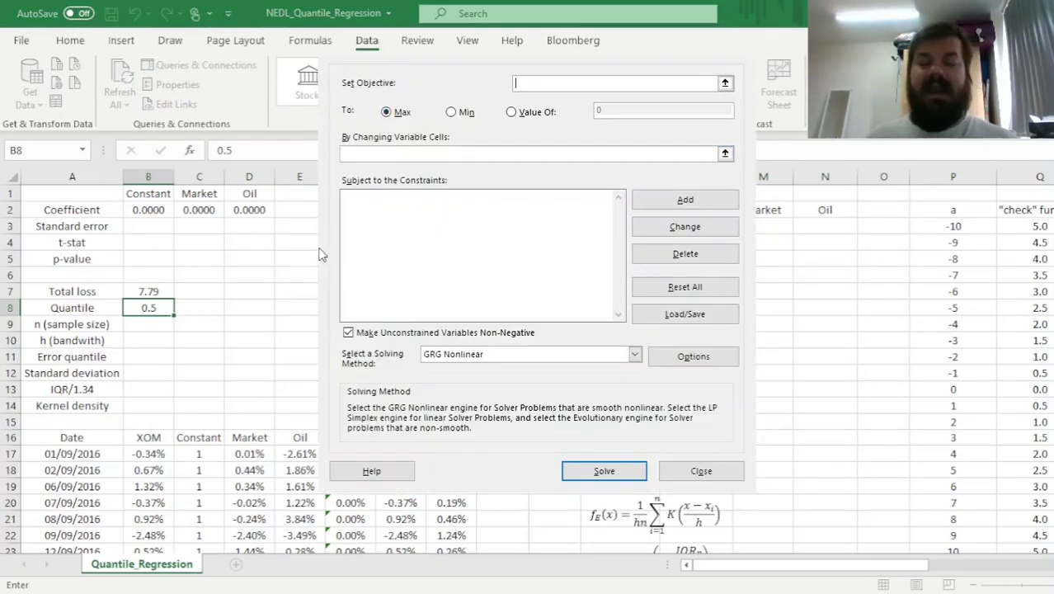
pyautogui.click(162, 291)
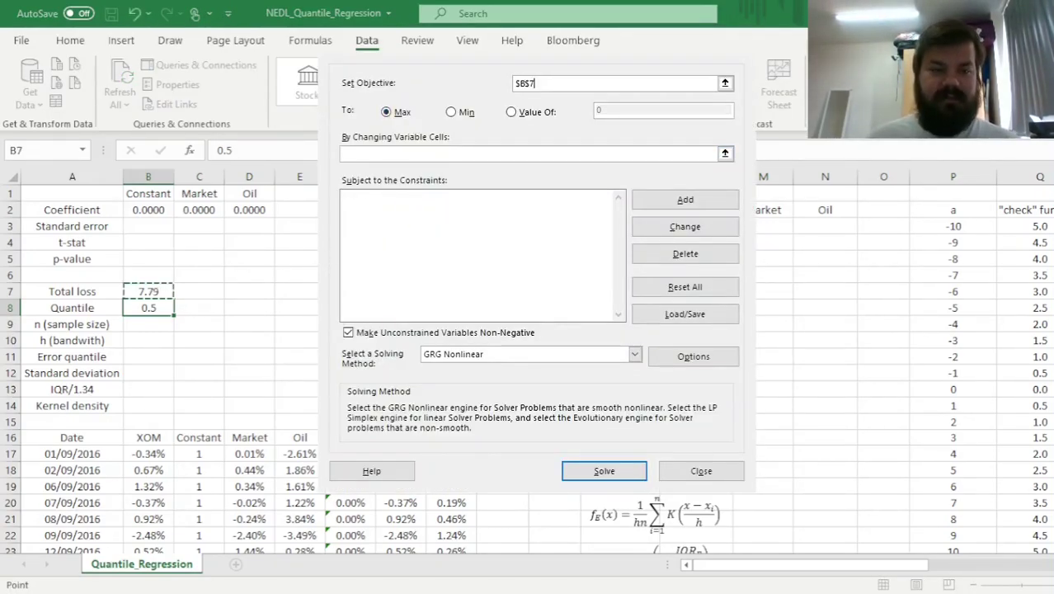
pyautogui.click(451, 111)
pyautogui.click(446, 154)
pyautogui.click(148, 210)
pyautogui.moveTo(148, 209)
pyautogui.mouseDown()
pyautogui.moveTo(249, 209)
pyautogui.moveTo(163, 209)
pyautogui.mouseUp()
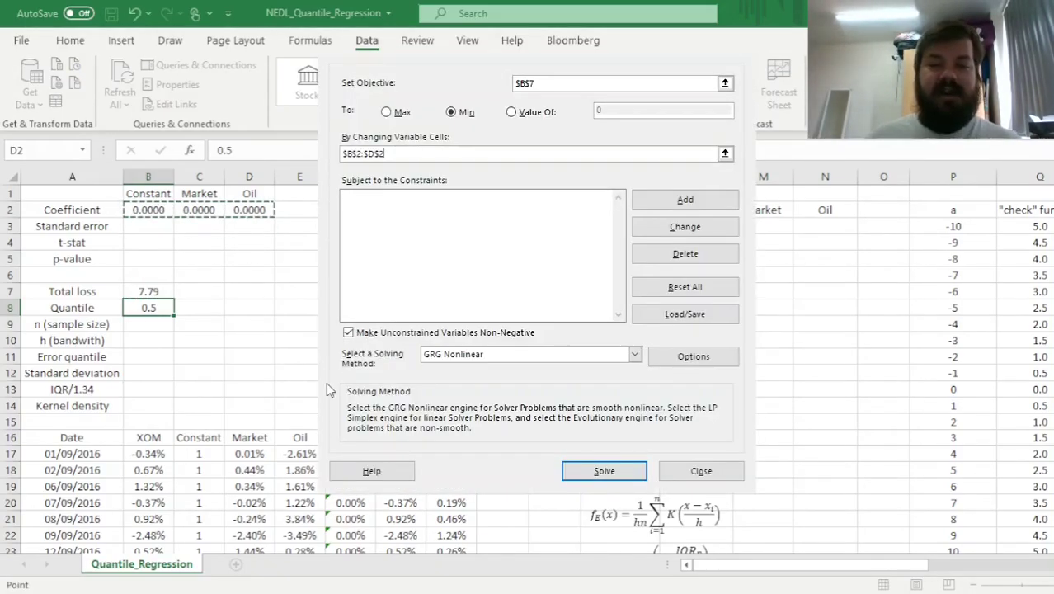
pyautogui.click(360, 333)
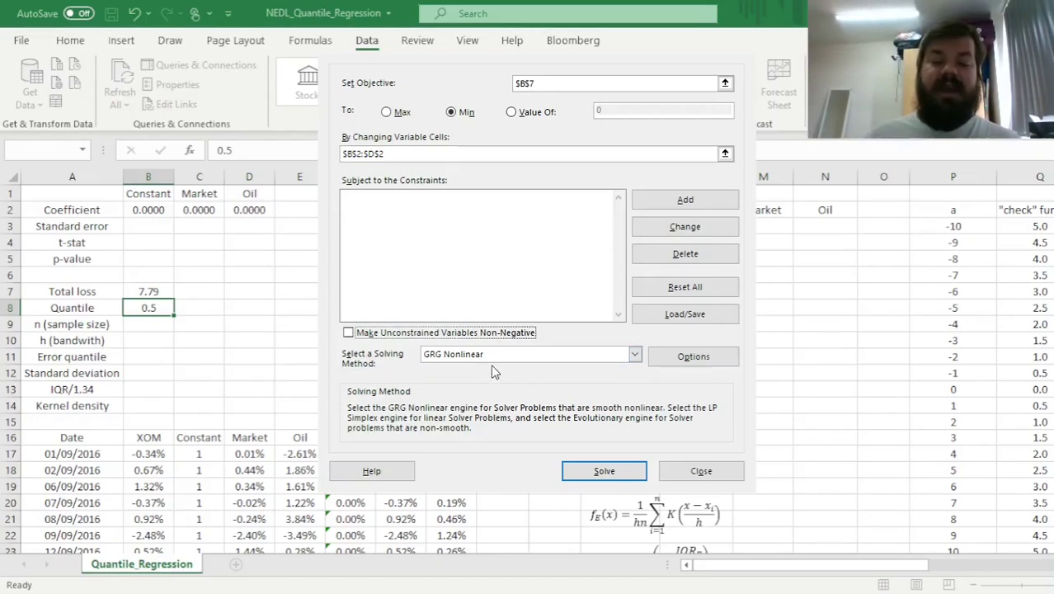
pyautogui.click(603, 471)
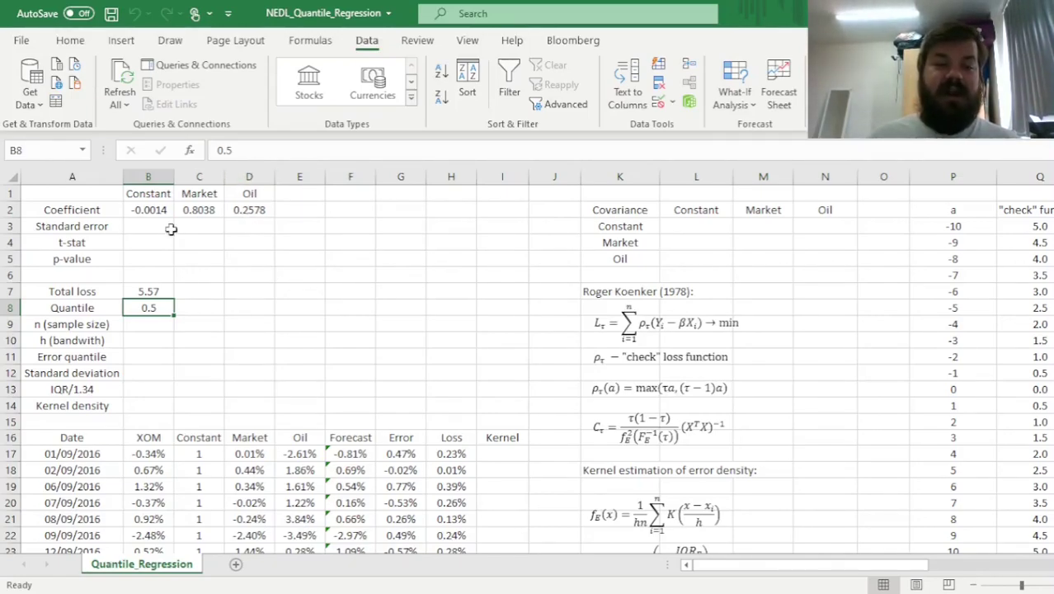
# Examine the solved constant, market and oil coefficients in row 2.
pyautogui.click(159, 209)
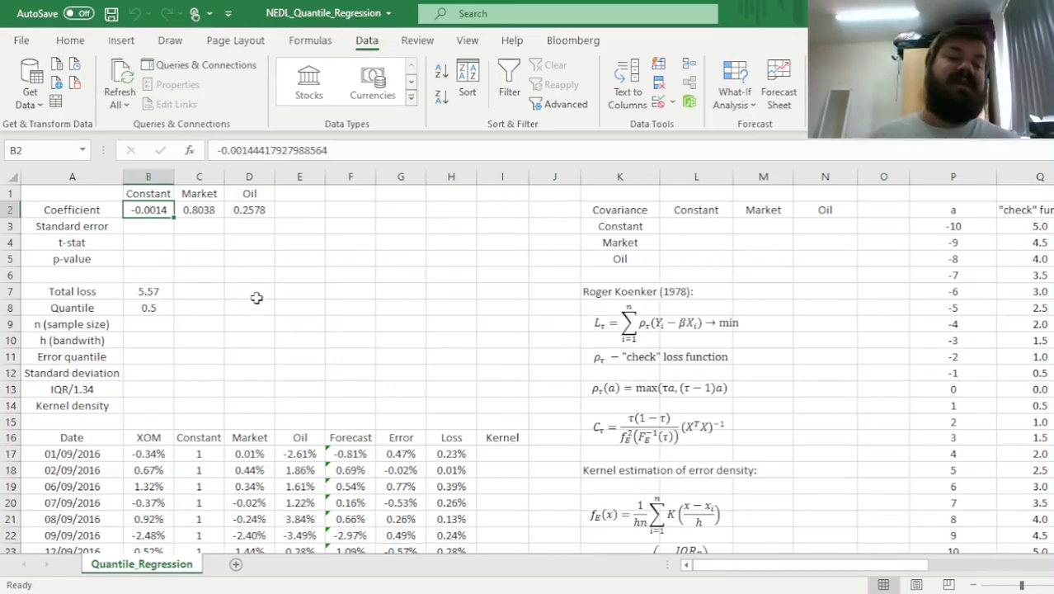
pyautogui.click(212, 213)
pyautogui.click(251, 209)
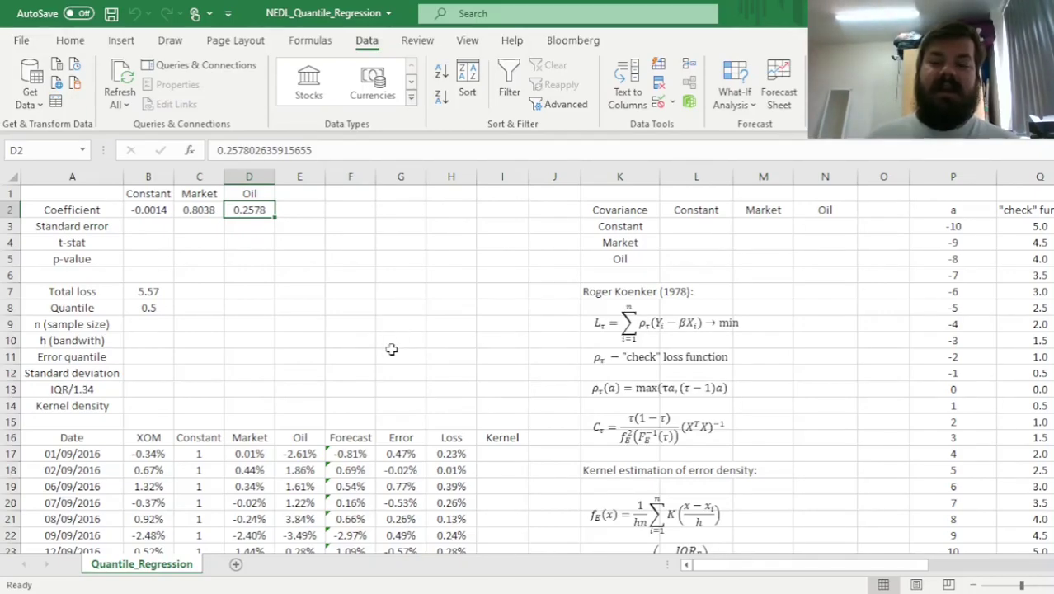
# Examine the numerator, squared error density and inverse matrix terms of the coefficient covariance formula, and review the Error column.
pyautogui.scroll(-1, 750, 337)
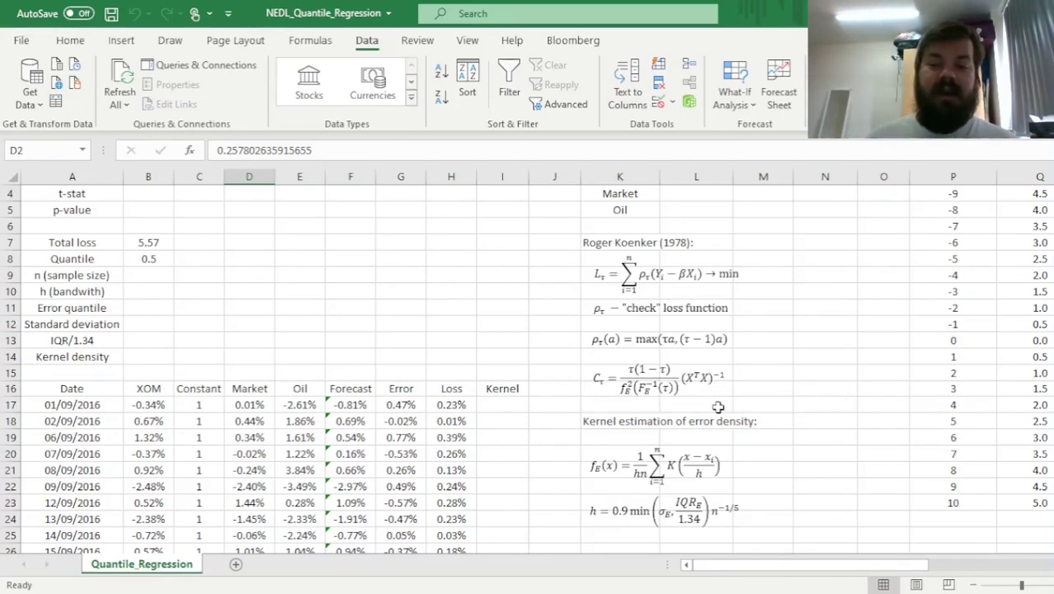
pyautogui.click(615, 378)
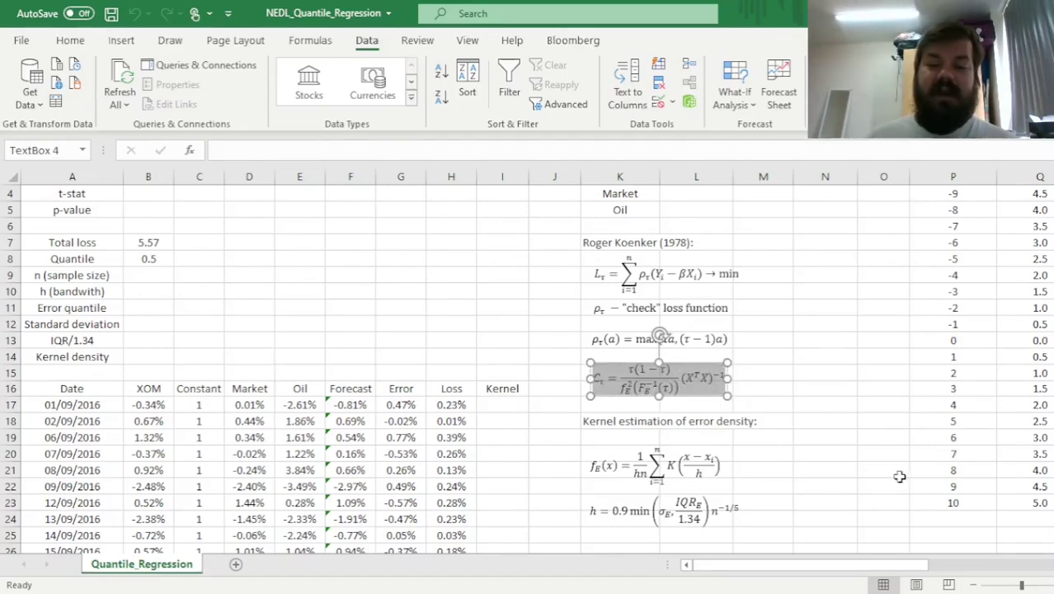
pyautogui.click(830, 385)
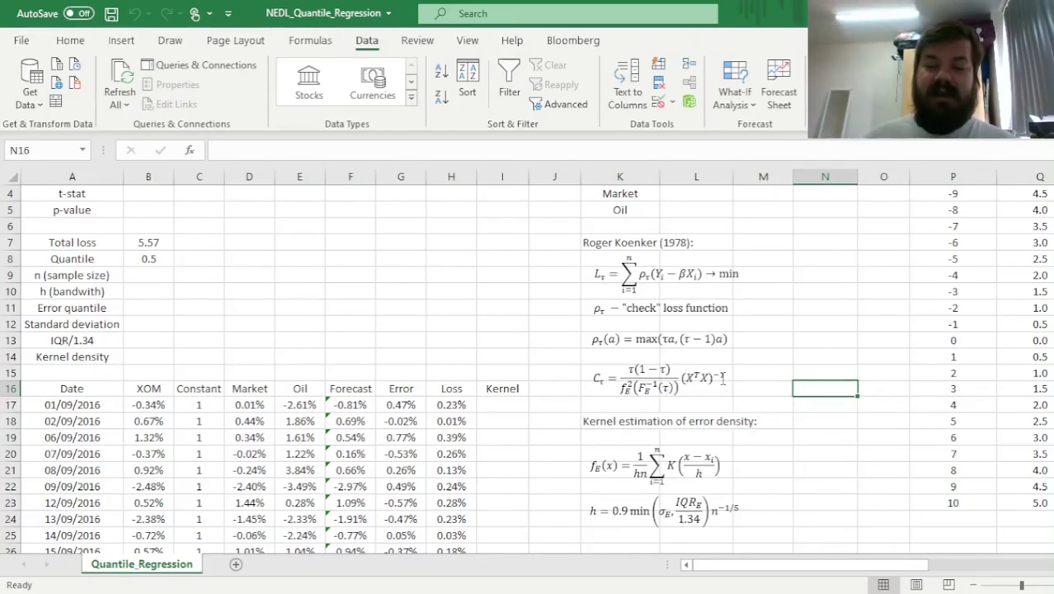
pyautogui.click(685, 378)
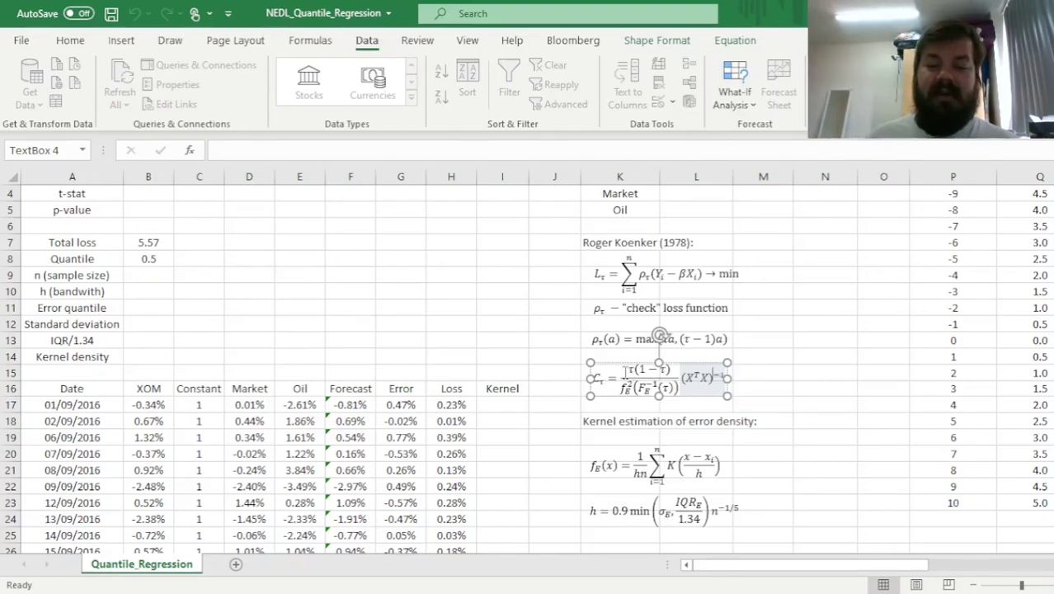
pyautogui.moveTo(628, 371); pyautogui.dragTo(637, 373)
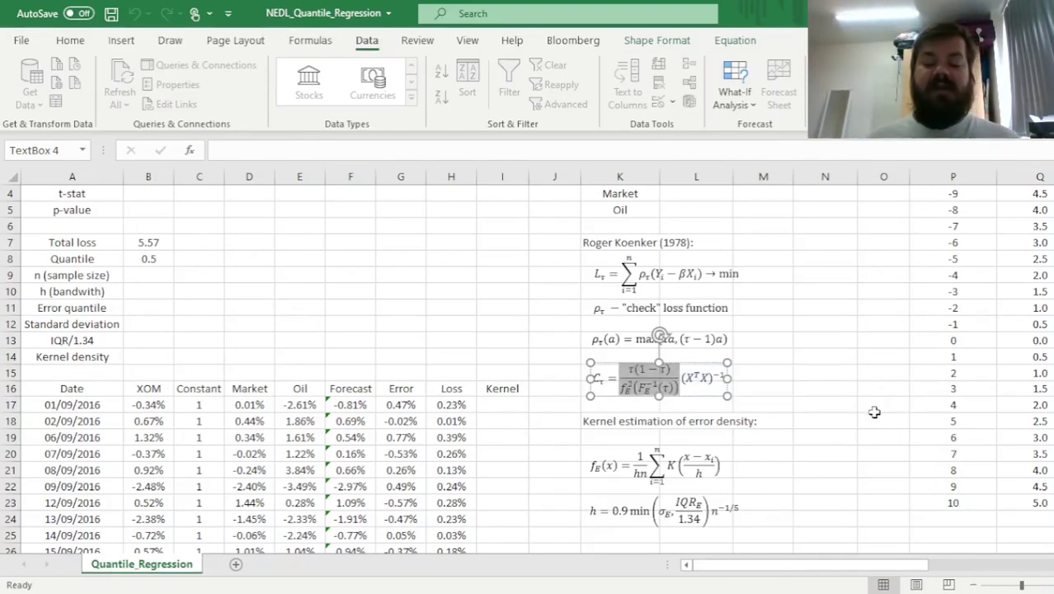
pyautogui.click(634, 369)
pyautogui.moveTo(636, 371); pyautogui.dragTo(676, 372)
pyautogui.click(686, 369)
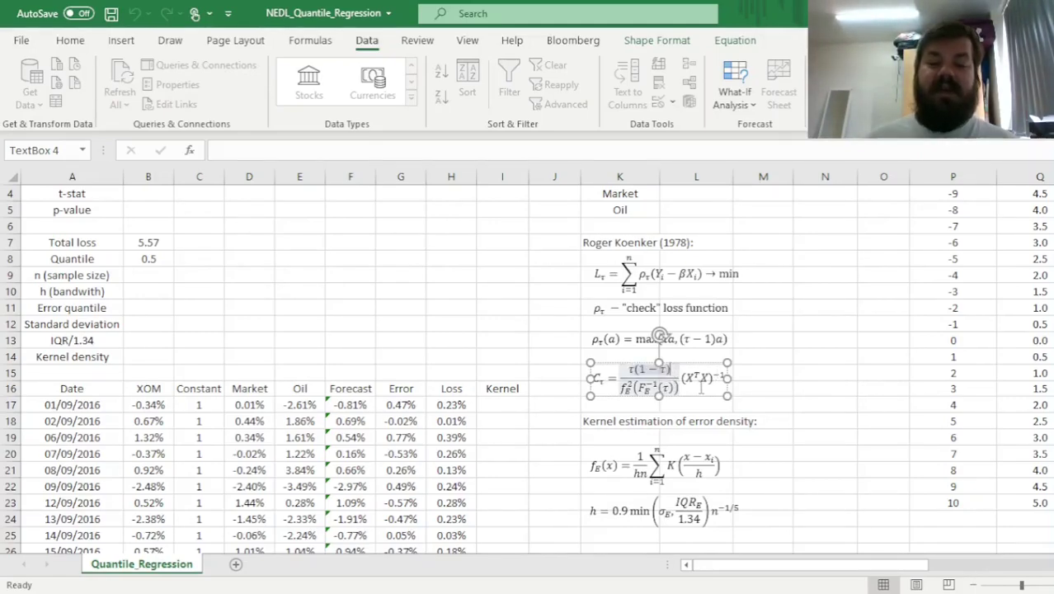
pyautogui.moveTo(620, 387); pyautogui.dragTo(678, 387)
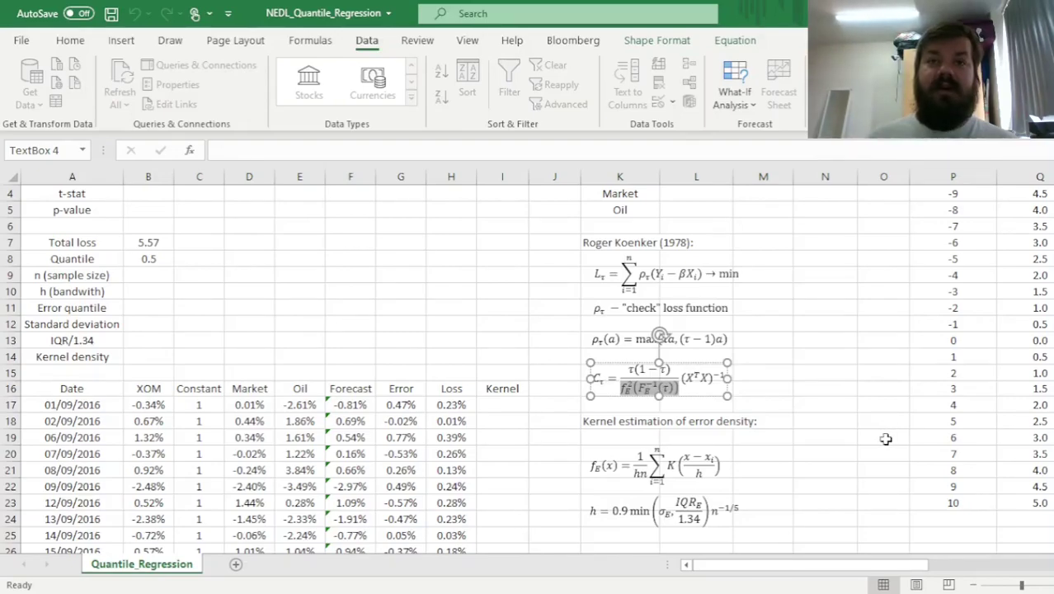
pyautogui.moveTo(638, 387); pyautogui.dragTo(677, 395)
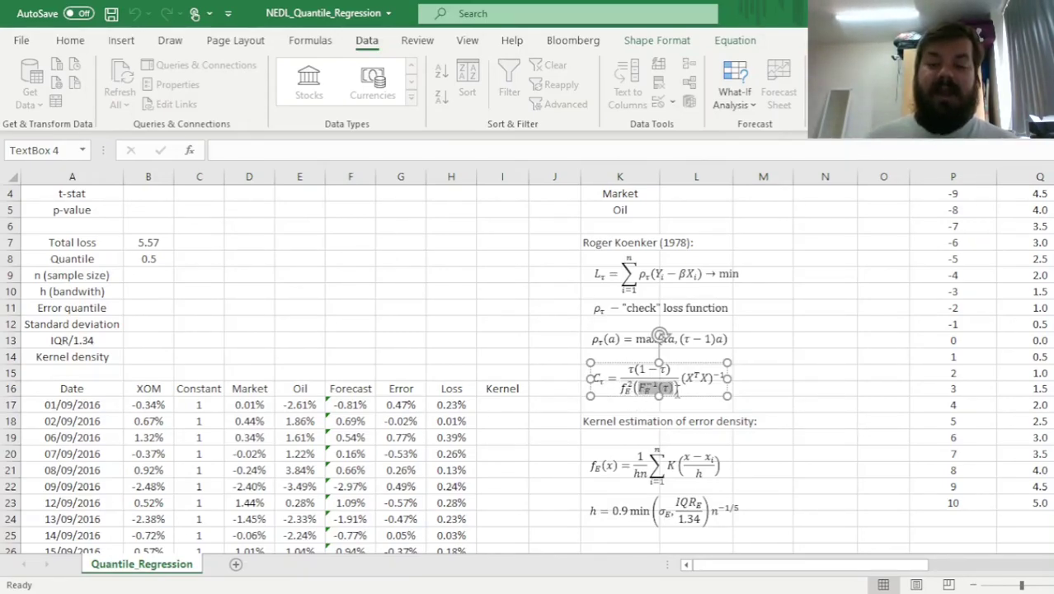
pyautogui.click(629, 369)
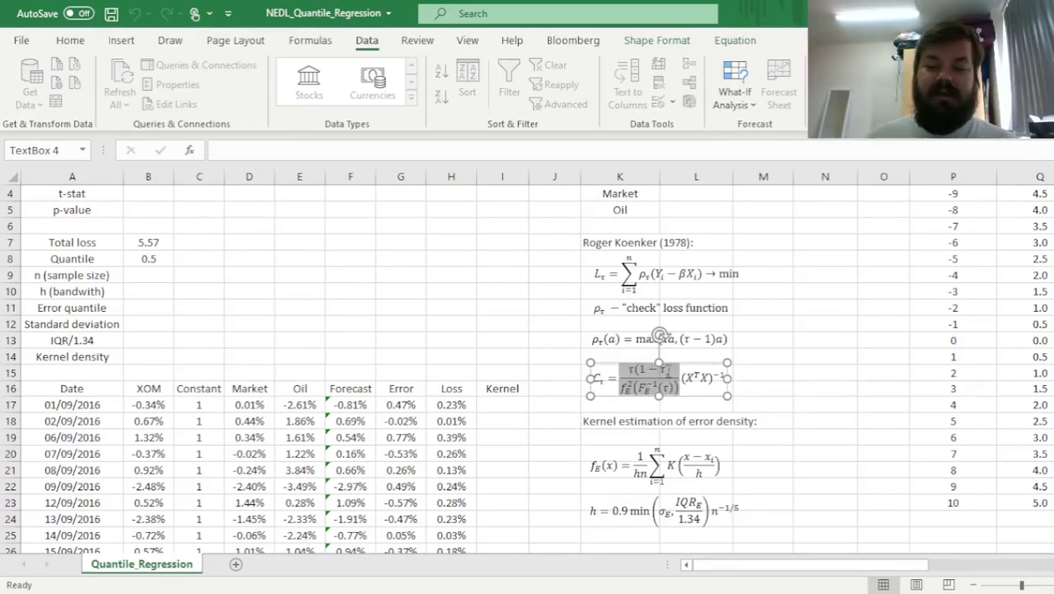
pyautogui.moveTo(675, 368); pyautogui.dragTo(631, 365)
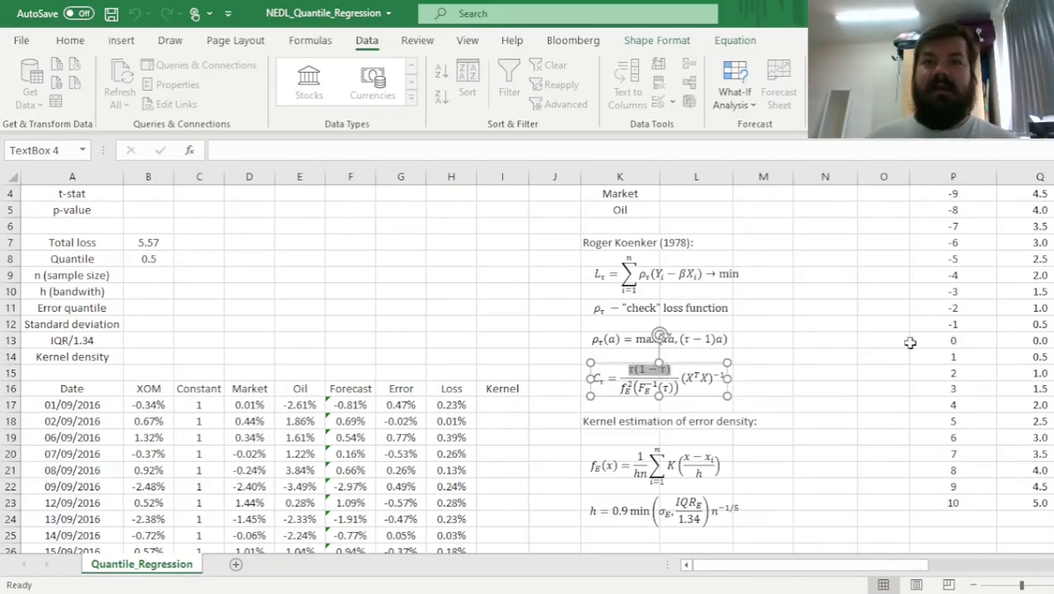
pyautogui.keyDown('shift'); pyautogui.click(619, 394); pyautogui.keyUp('shift')
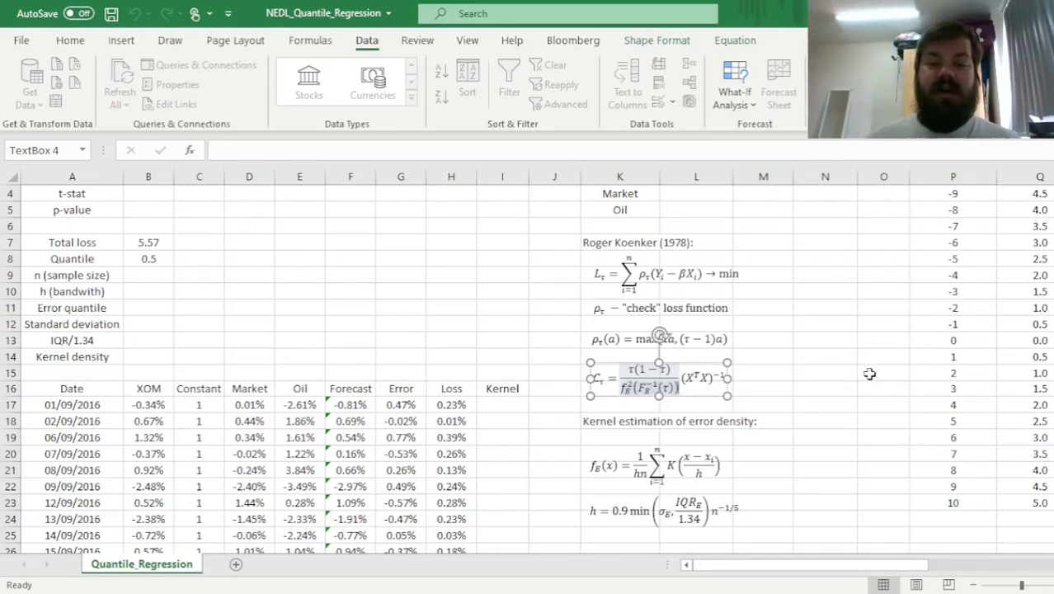
pyautogui.moveTo(413, 396); pyautogui.dragTo(401, 552)
pyautogui.scroll(13, 401, 371)
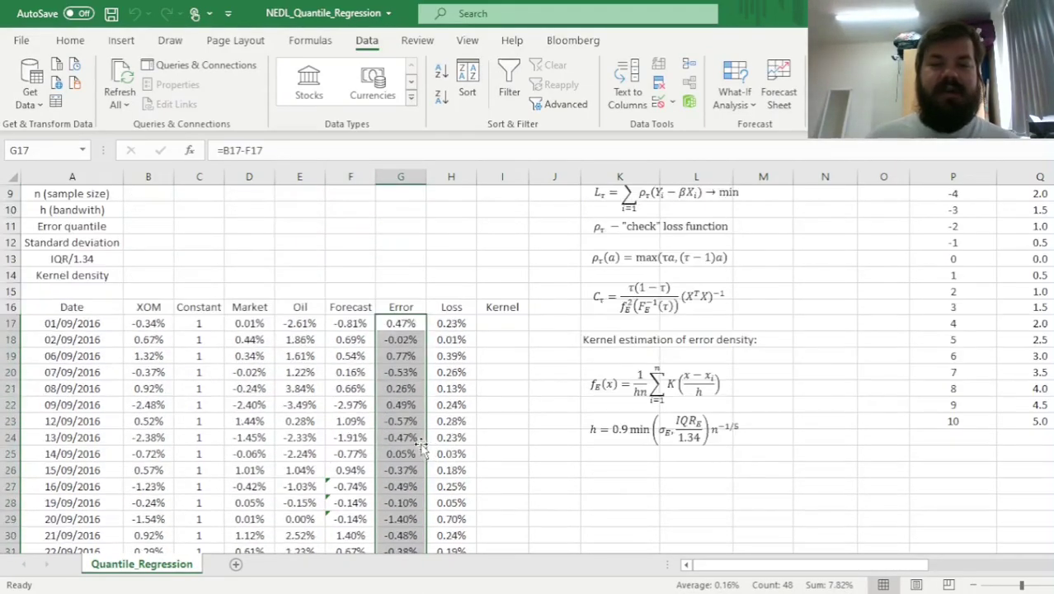
pyautogui.click(451, 422)
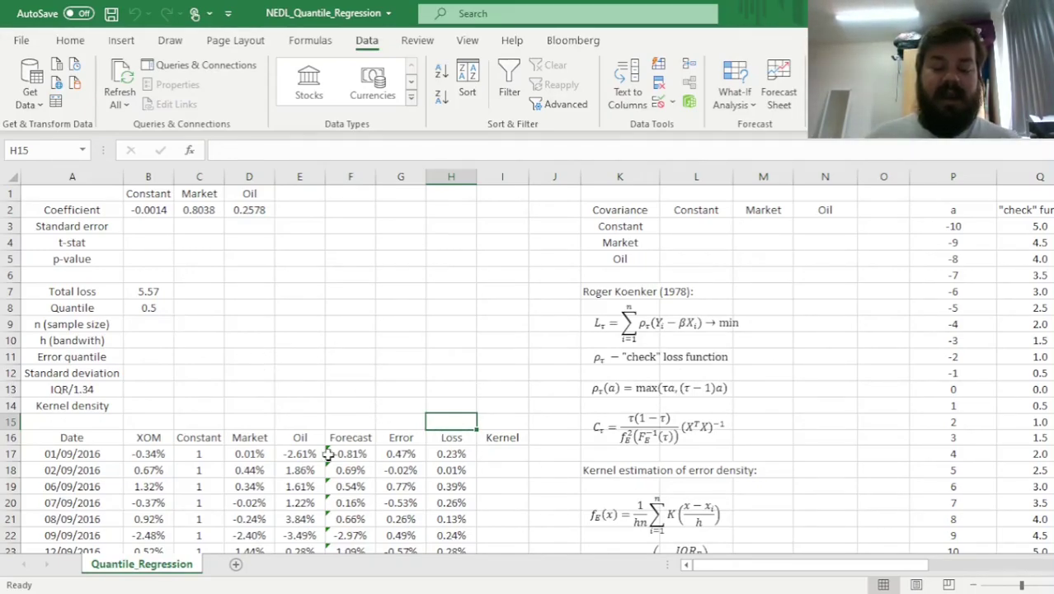
# Calculate the sample size in B9 with =COUNT(B17:B1274).
pyautogui.click(161, 324)
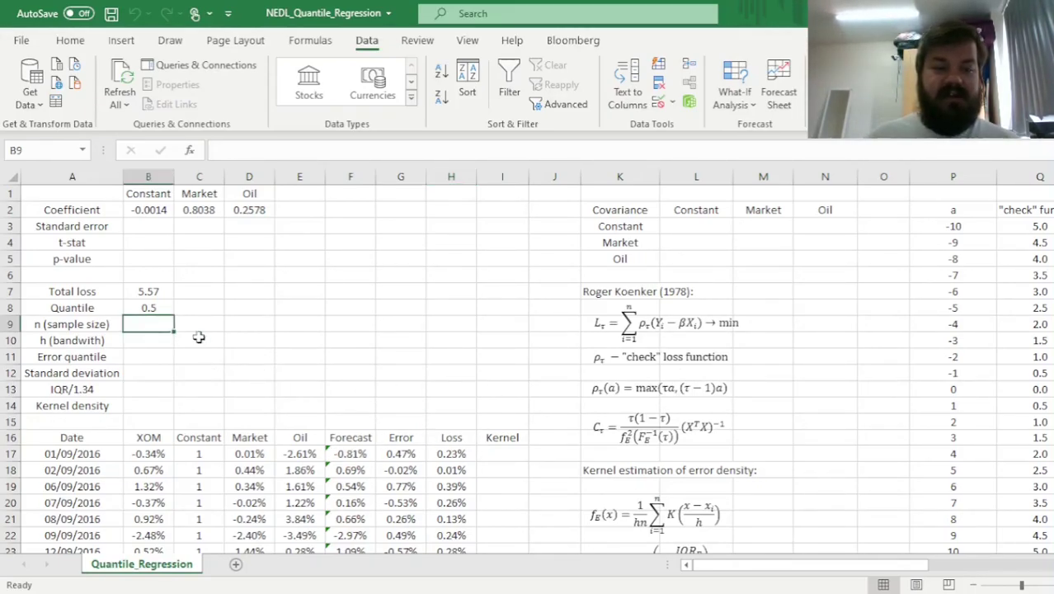
pyautogui.write('=COUNT(')
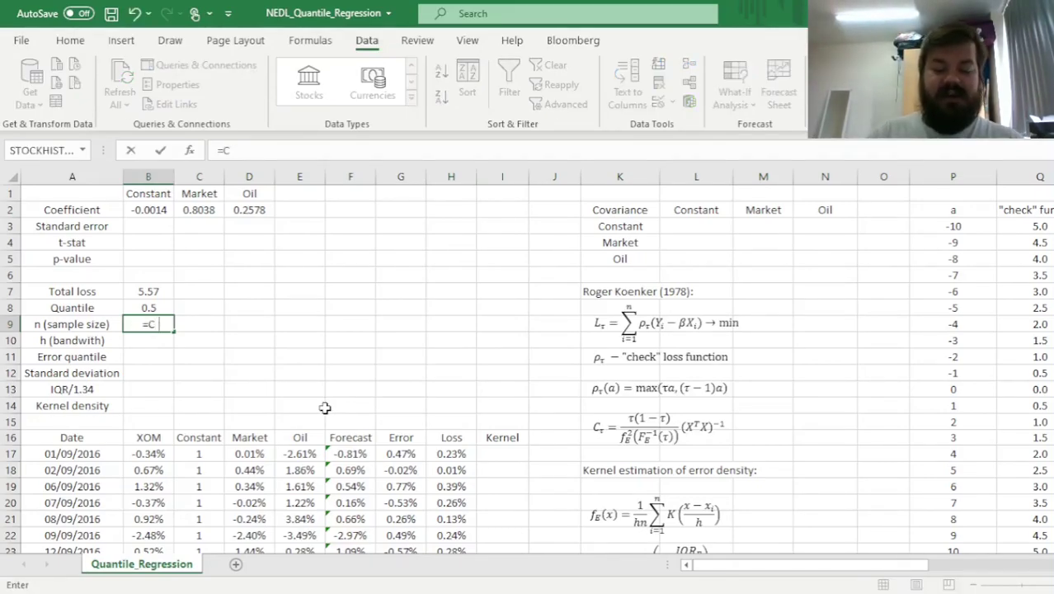
pyautogui.click(153, 457)
pyautogui.hotkey('ctrl', 'shift', 'Down')
pyautogui.write(')')
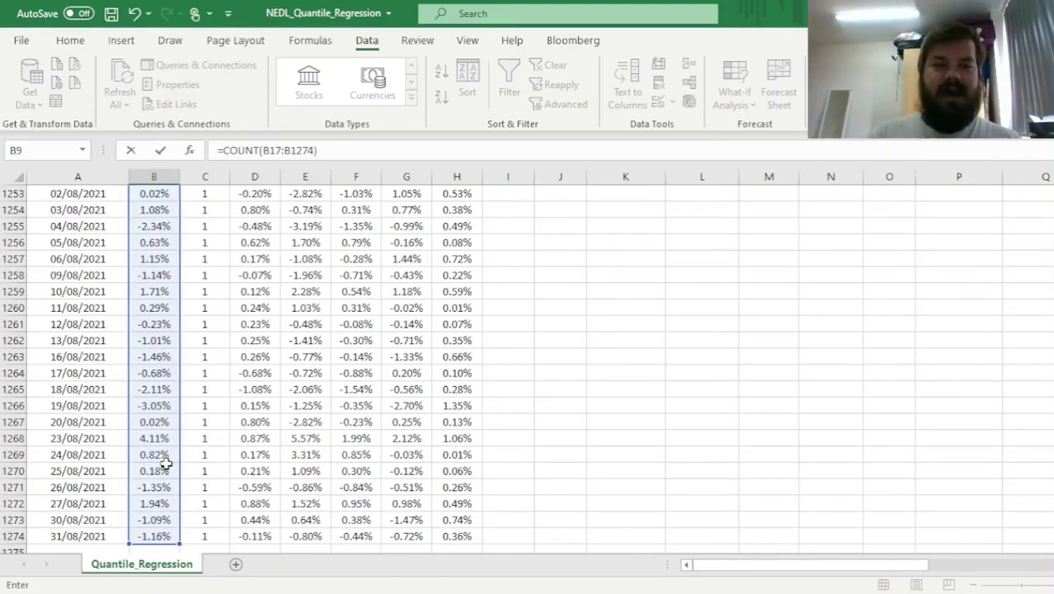
pyautogui.press('Return')
pyautogui.press('Up')
pyautogui.press('Up')
pyautogui.press('Up')
pyautogui.press('Down')
pyautogui.press('Down')
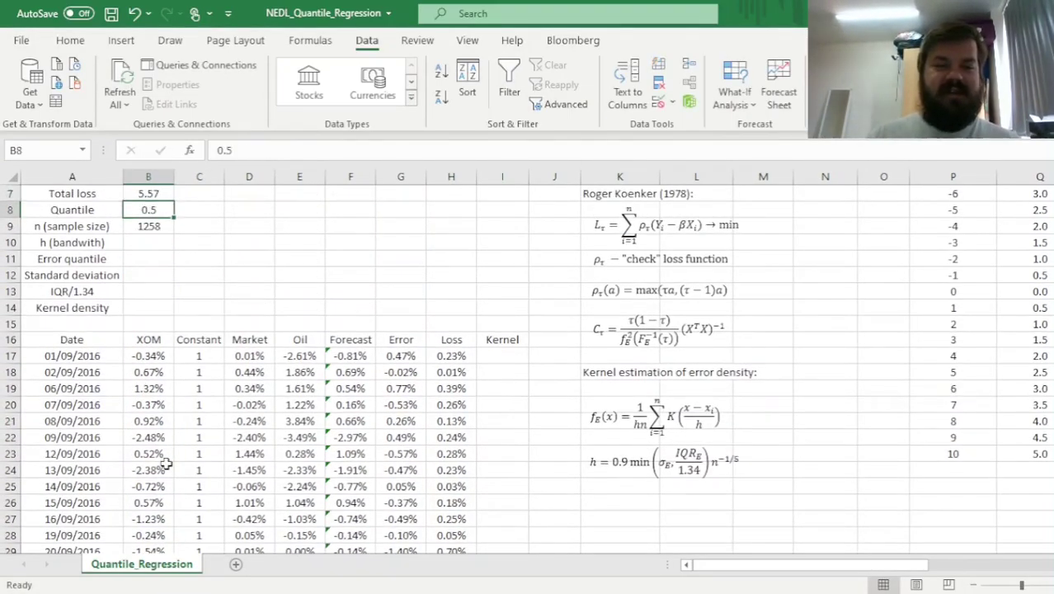
pyautogui.scroll(2, 155, 453)
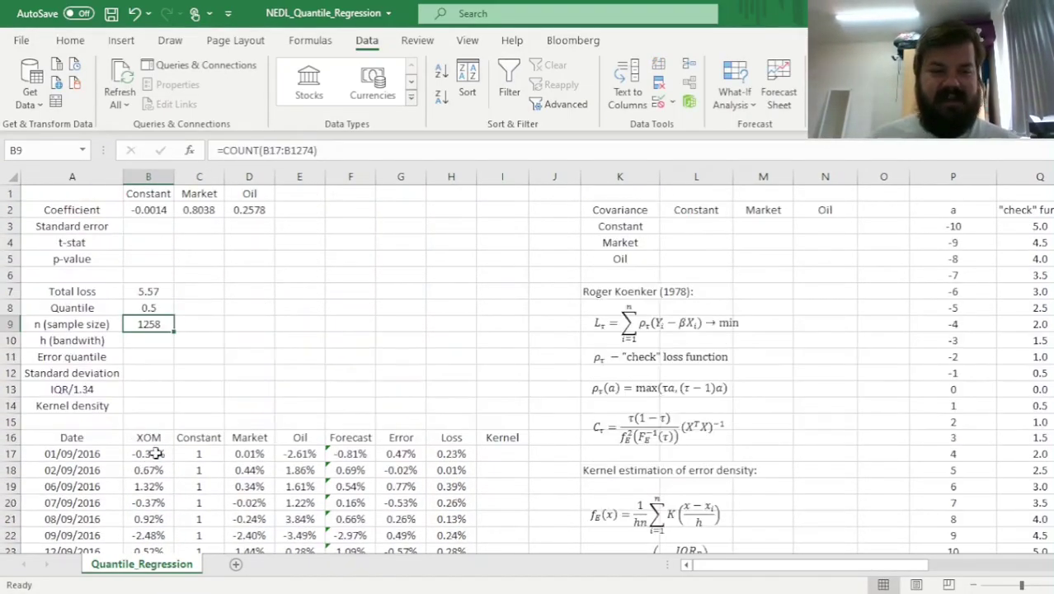
# Calculate the standard deviation of the errors in B12 with =STDEV.S(G17:G1274).
pyautogui.click(152, 376)
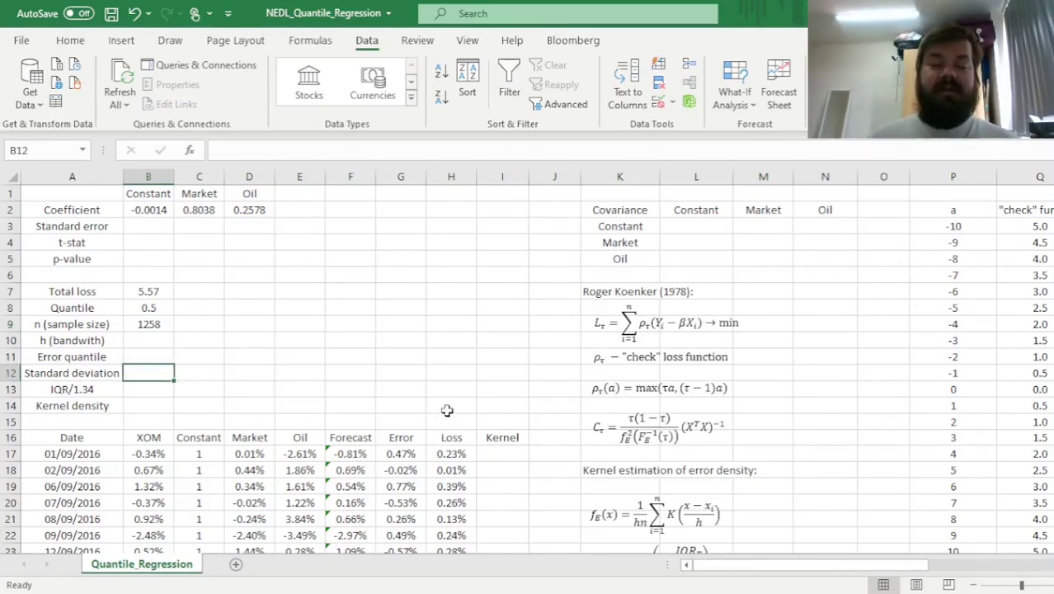
pyautogui.write('=S')
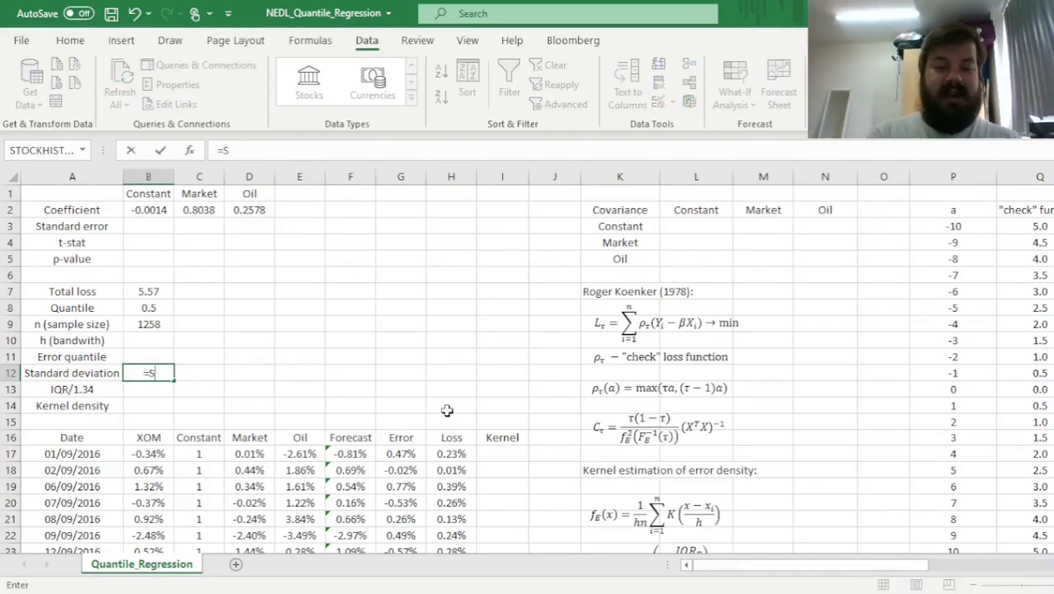
pyautogui.write('TDEV.S(')
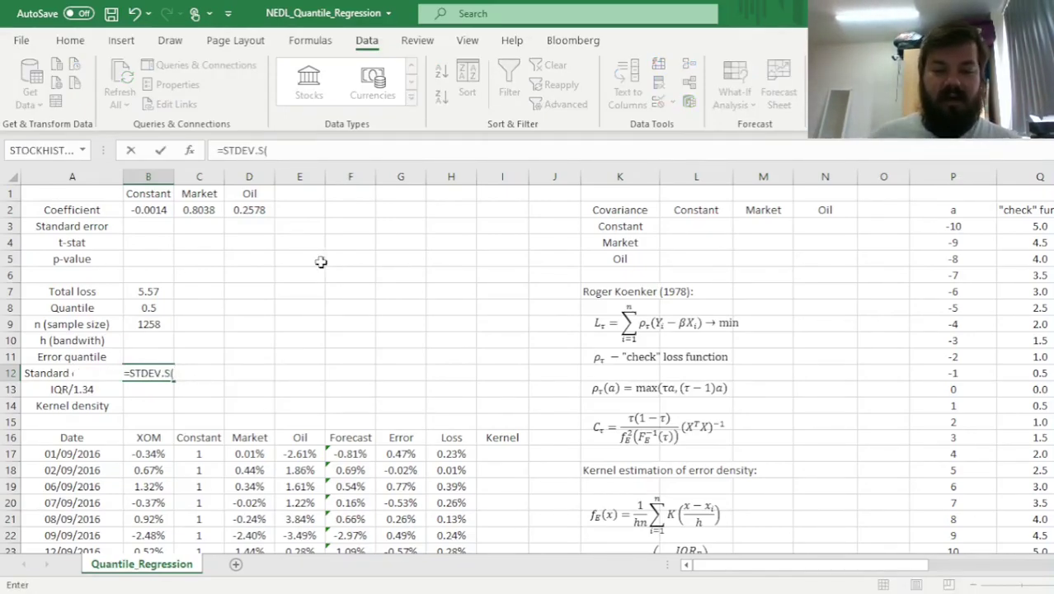
pyautogui.click(396, 444)
pyautogui.click(400, 453)
pyautogui.hotkey('ctrl', 'shift', 'Down')
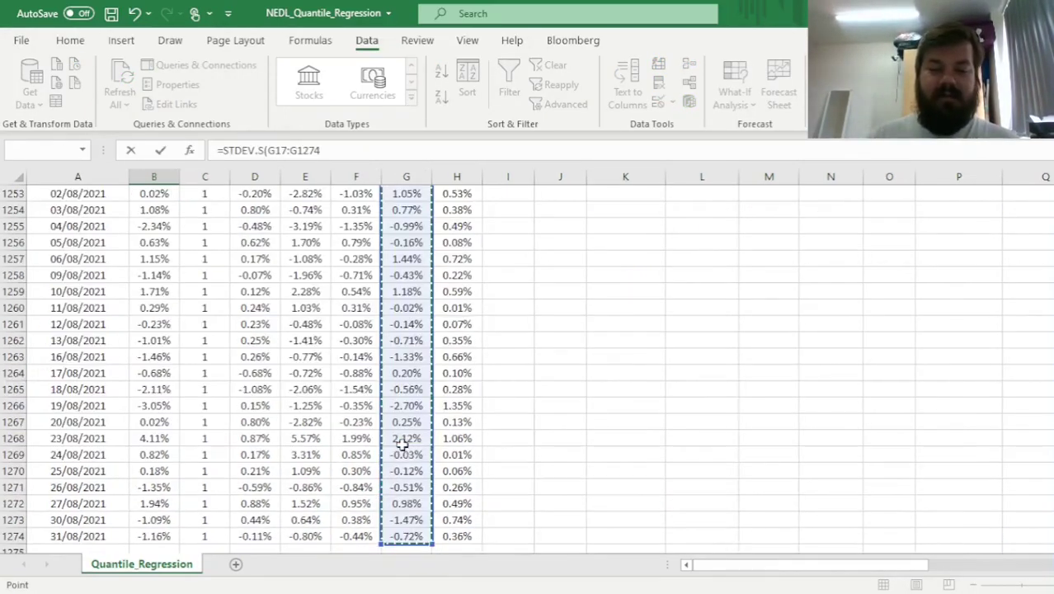
pyautogui.hotkey('ctrl', 'Return')
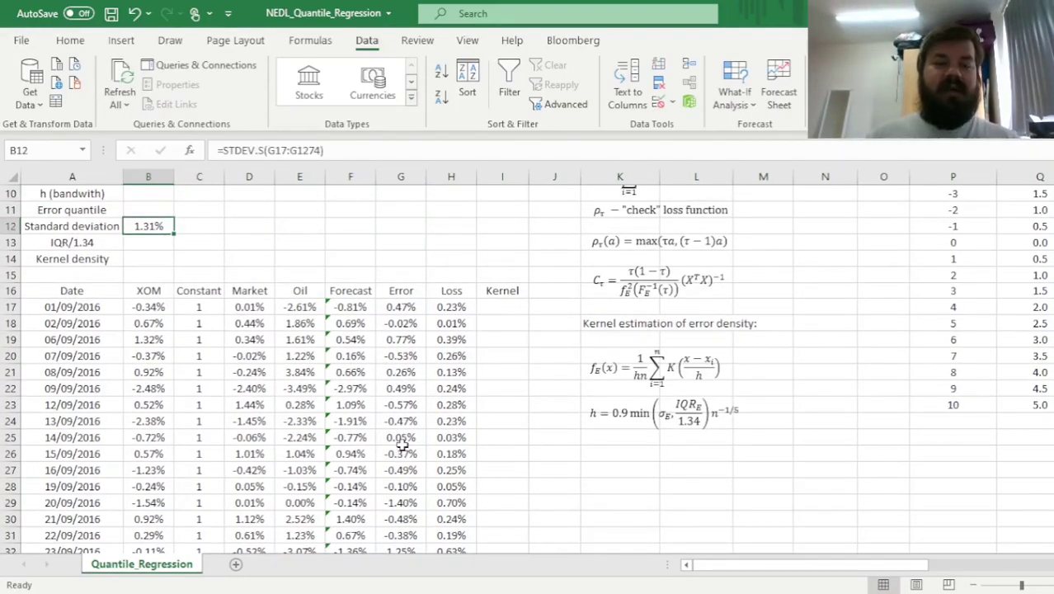
# Calculate the error quantile in B11 with =PERCENTILE.EXC(G17:G1274,B8).
pyautogui.click(145, 341)
pyautogui.click(156, 357)
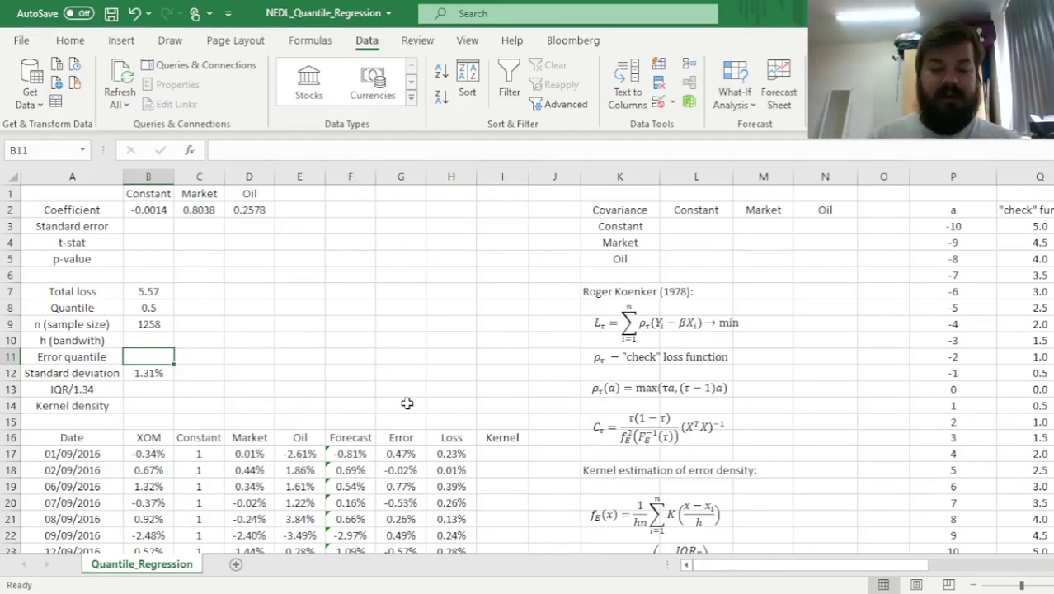
pyautogui.write('=PERCENTILE.EXC(')
pyautogui.click(401, 453)
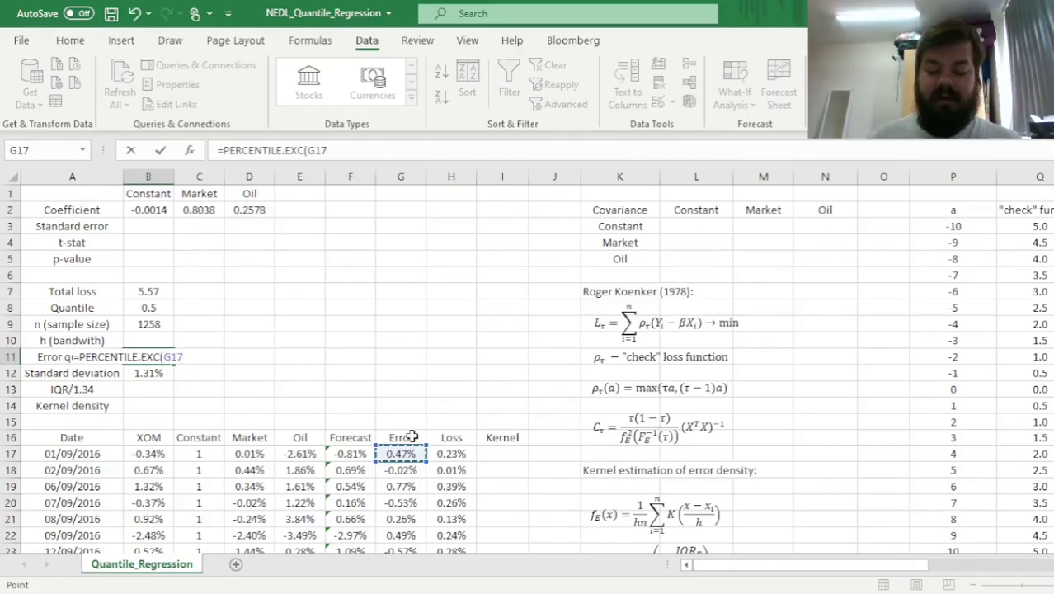
pyautogui.hotkey('ctrl', 'shift', 'Down')
pyautogui.write(',')
pyautogui.click(327, 369)
pyautogui.hotkey('ctrl', 'Up')
pyautogui.scroll(3, 144, 202)
pyautogui.click(144, 199)
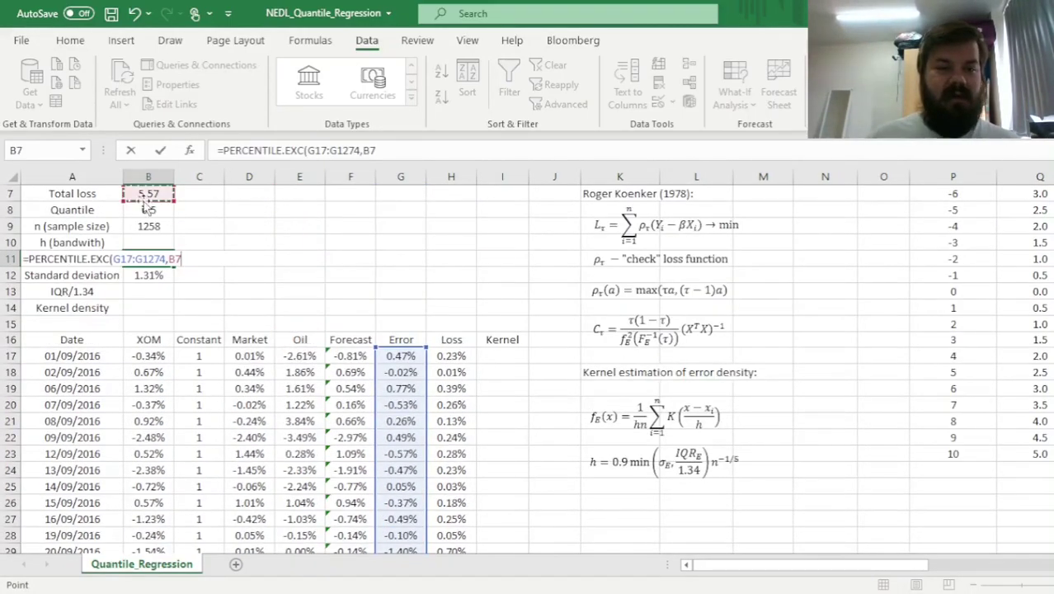
pyautogui.click(145, 209)
pyautogui.write(')')
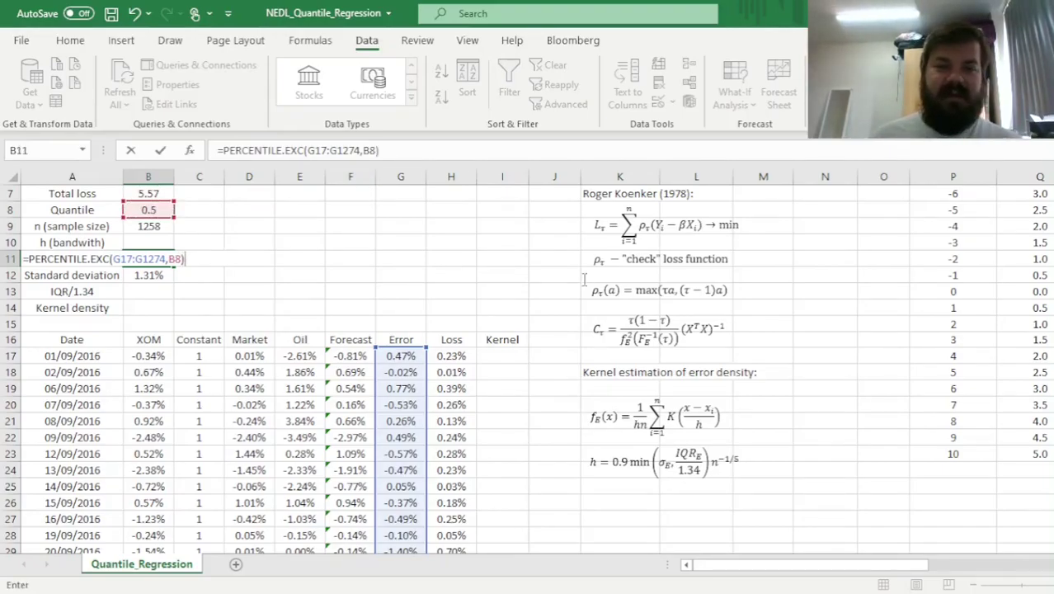
pyautogui.scroll(2, 592, 266)
pyautogui.press('Return')
pyautogui.press('Up')
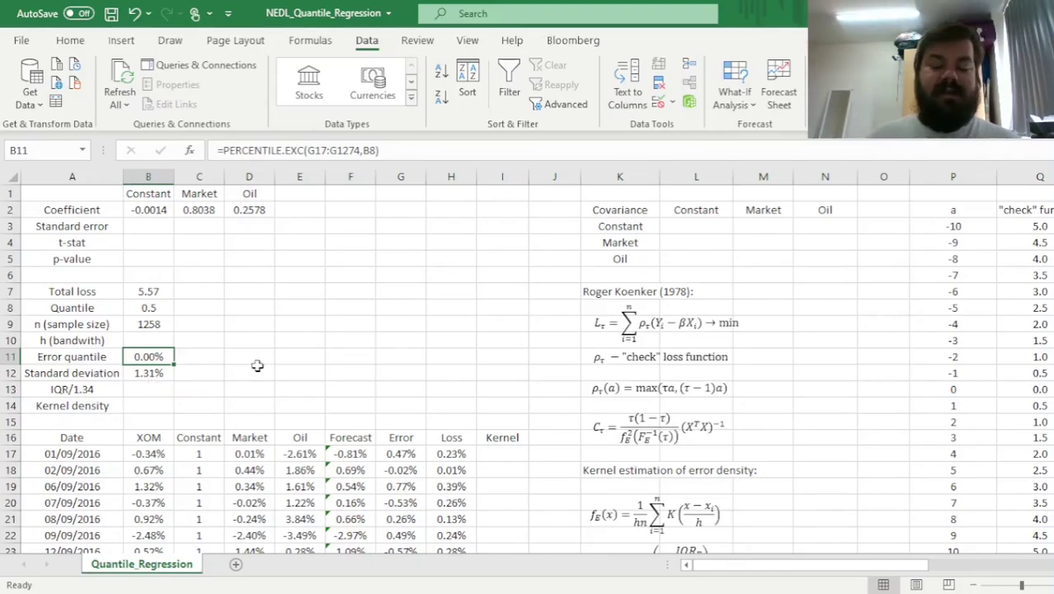
# Examine the standard deviation, interquartile range and h terms of the kernel bandwidth formula.
pyautogui.scroll(-2, 542, 323)
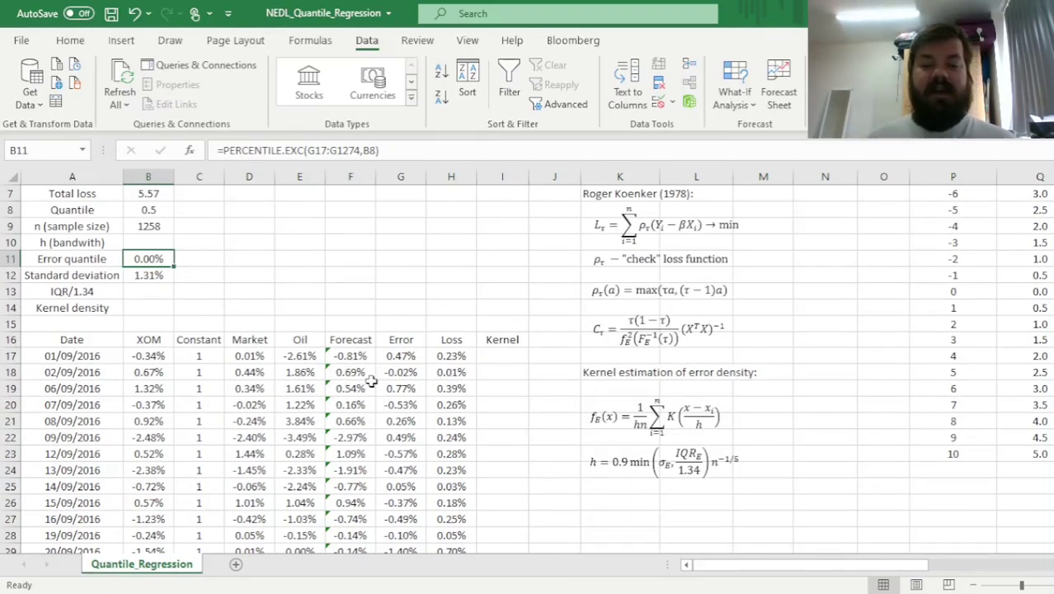
pyautogui.click(825, 486)
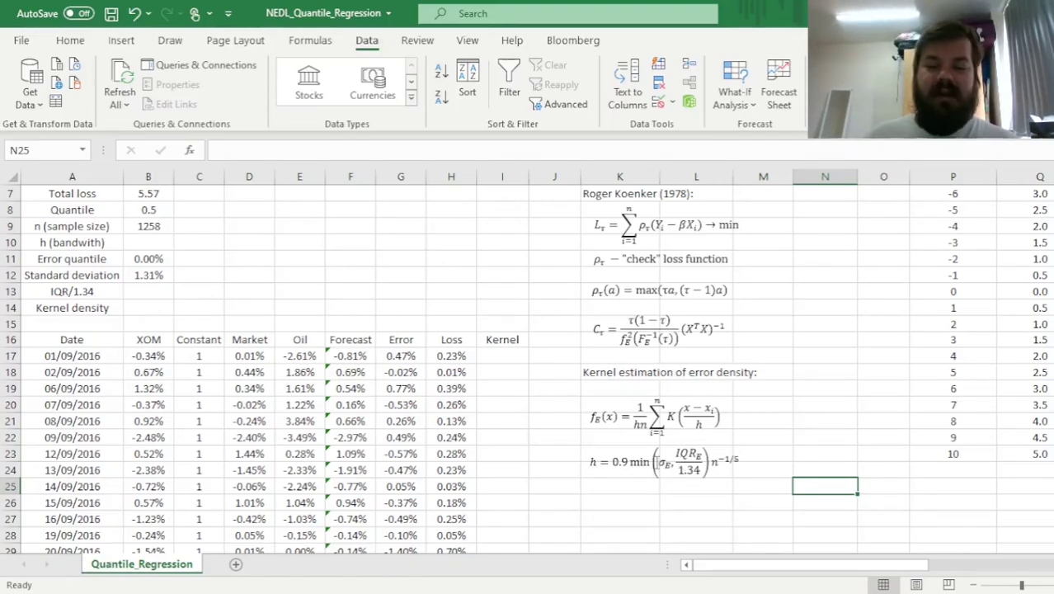
pyautogui.click(652, 467)
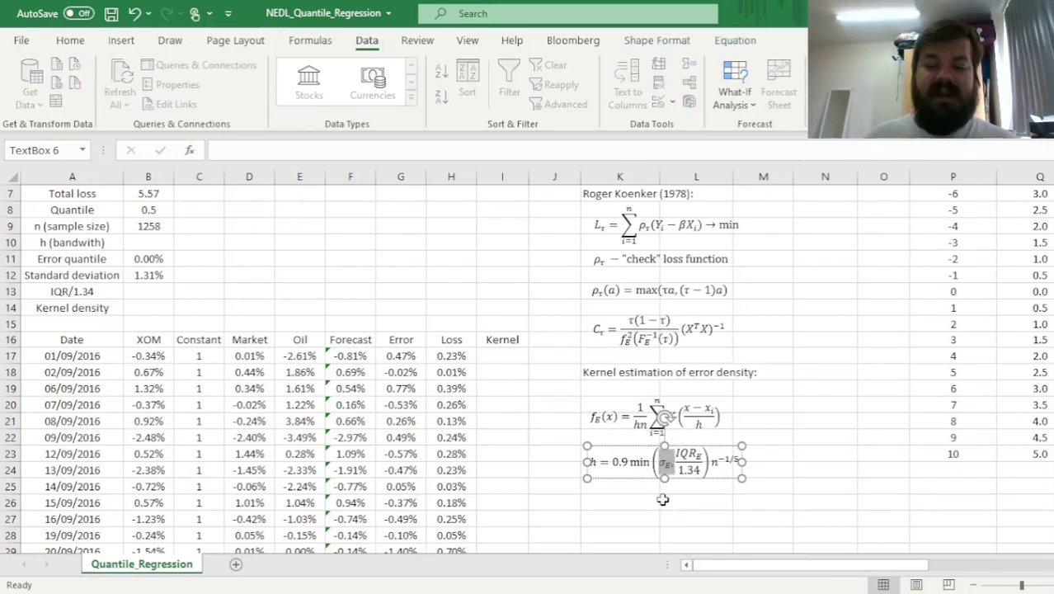
pyautogui.click(692, 453)
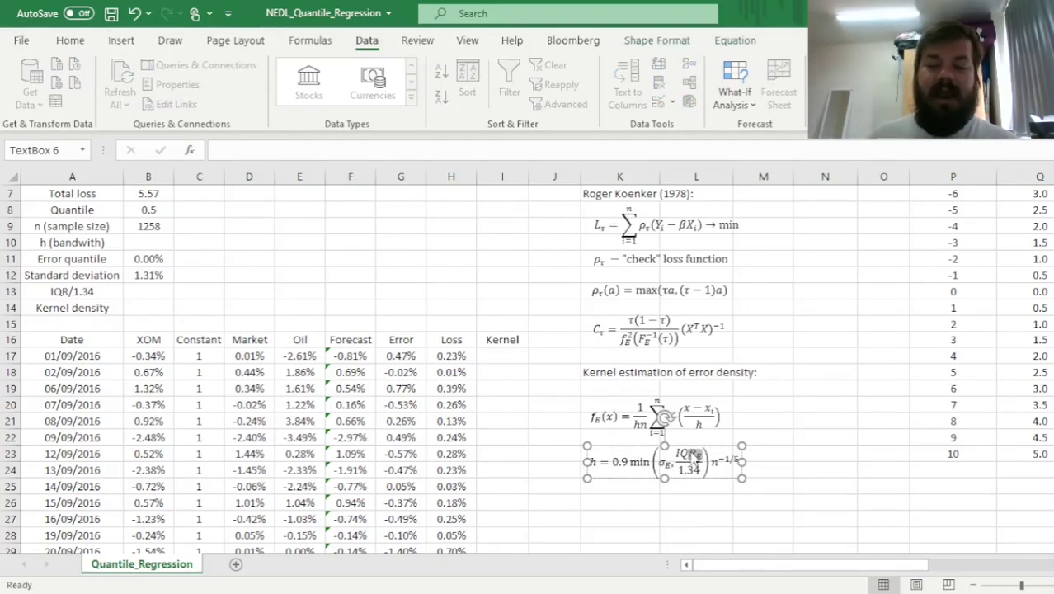
pyautogui.click(695, 501)
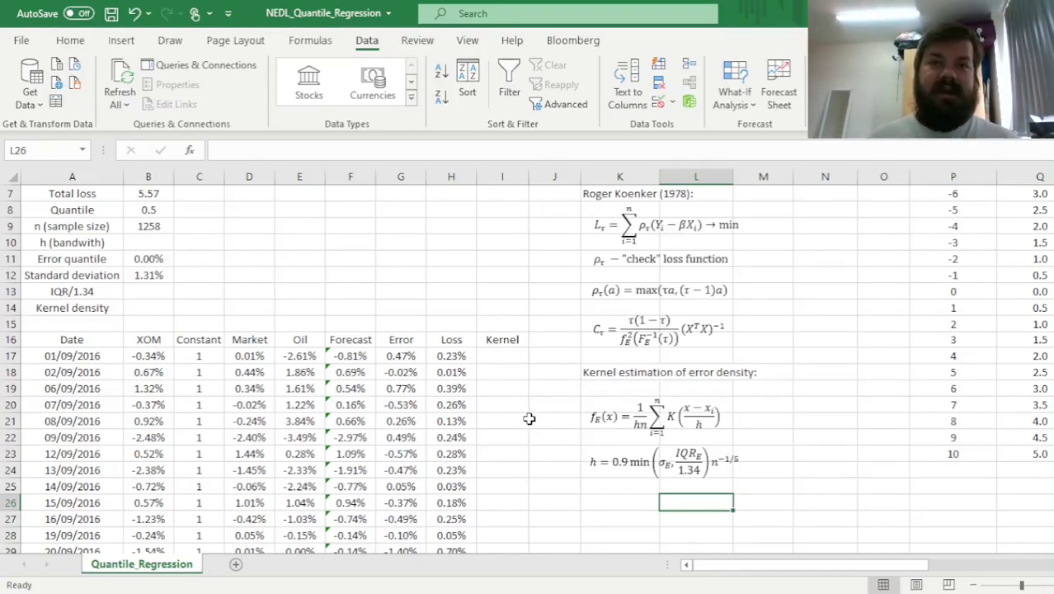
pyautogui.click(601, 468)
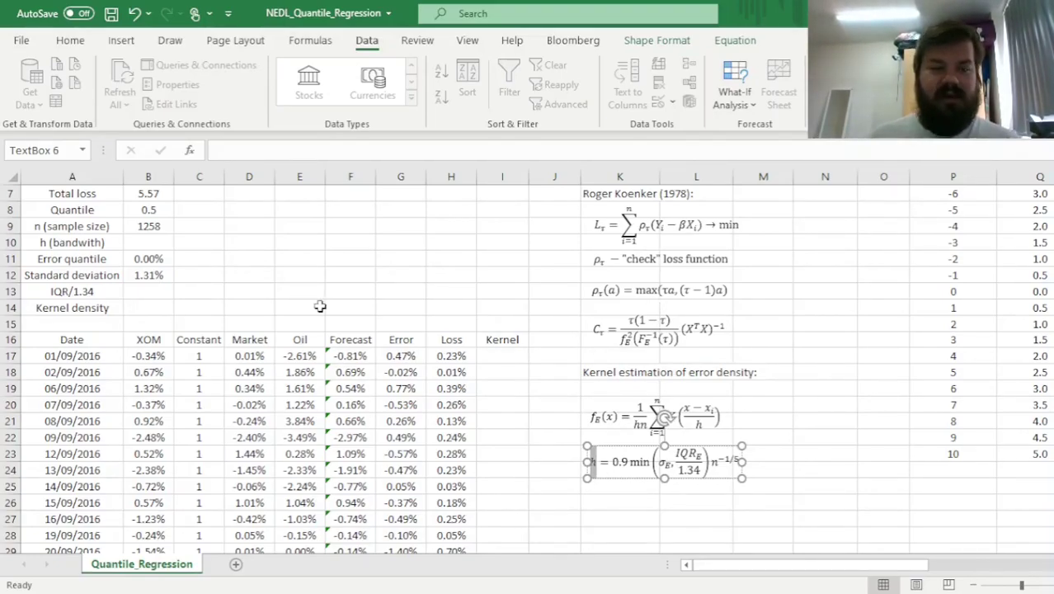
# Begin the IQR/1.34 formula in B13 with the upper quartile of the errors, =(PERCENTILE.EXC(G17:G1274,0.75)-.
pyautogui.click(153, 290)
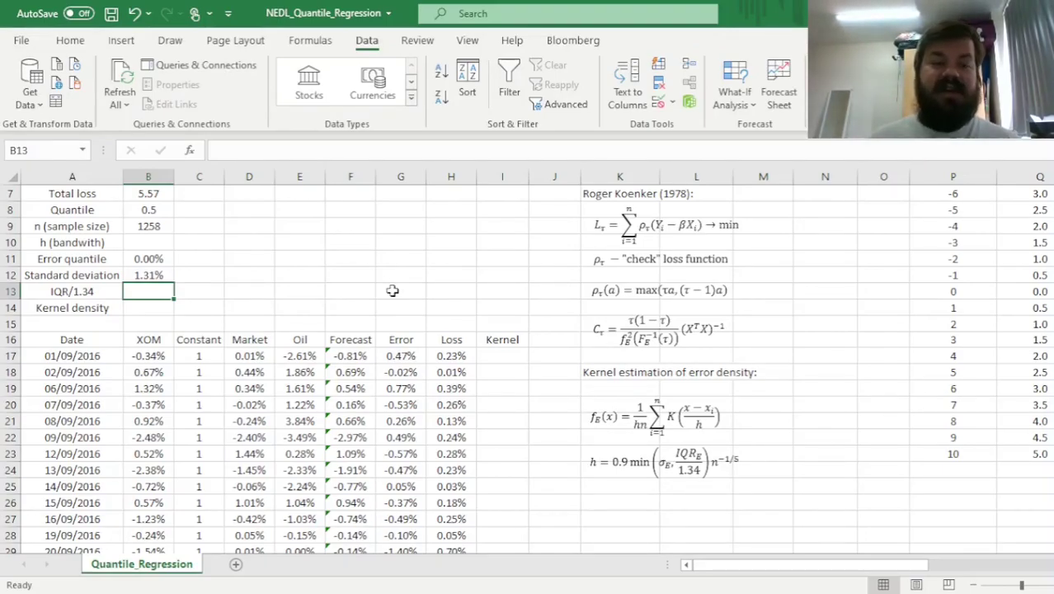
pyautogui.write('=')
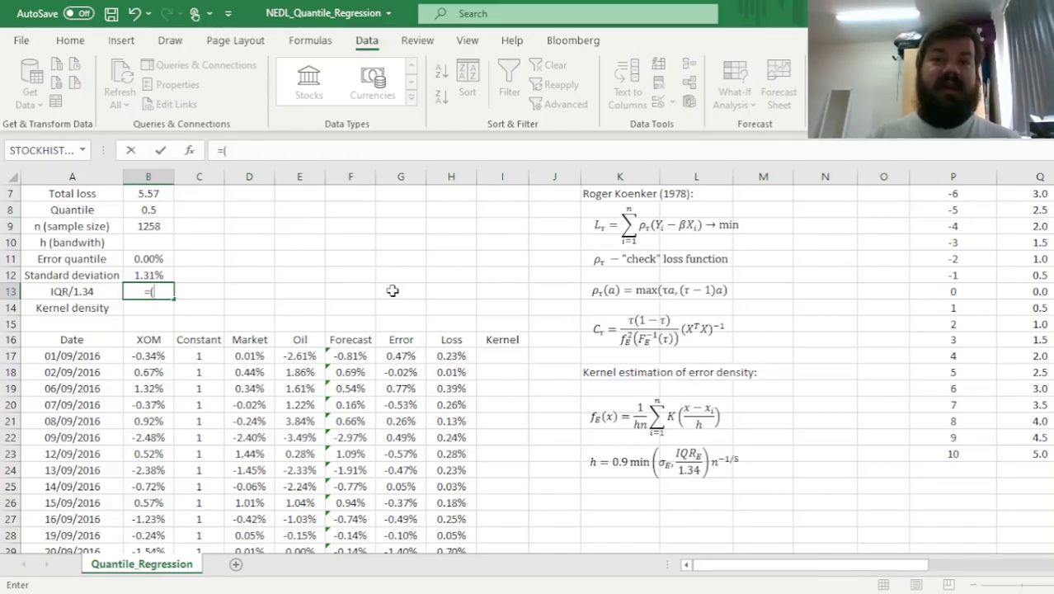
pyautogui.write('(PERCENTILE.')
pyautogui.write('EXC(')
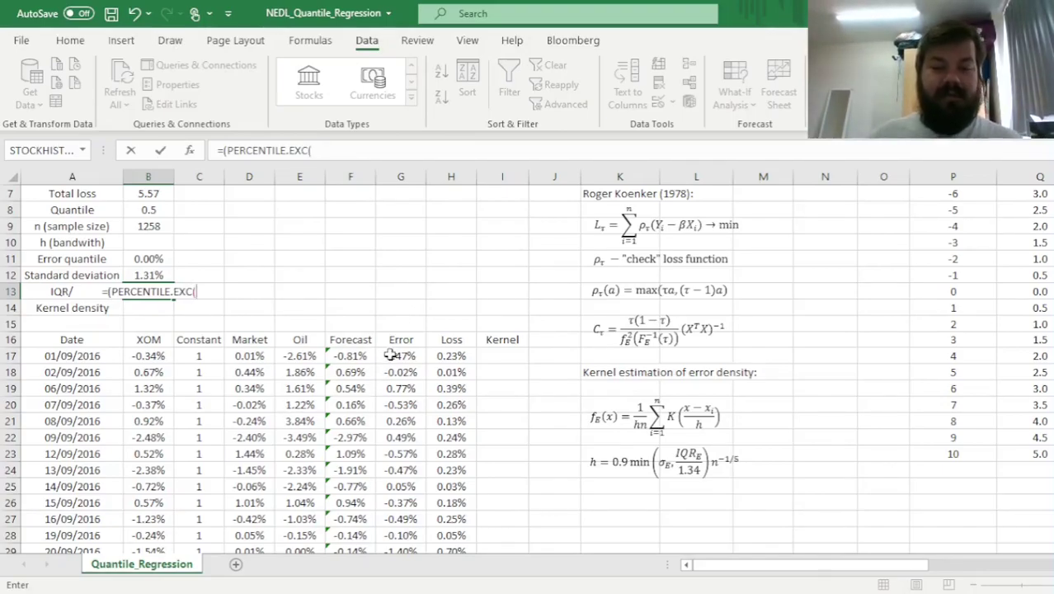
pyautogui.click(456, 369)
pyautogui.click(402, 370)
pyautogui.click(410, 359)
pyautogui.hotkey('ctrl', 'shift', 'Down')
pyautogui.write(',0.75)-')
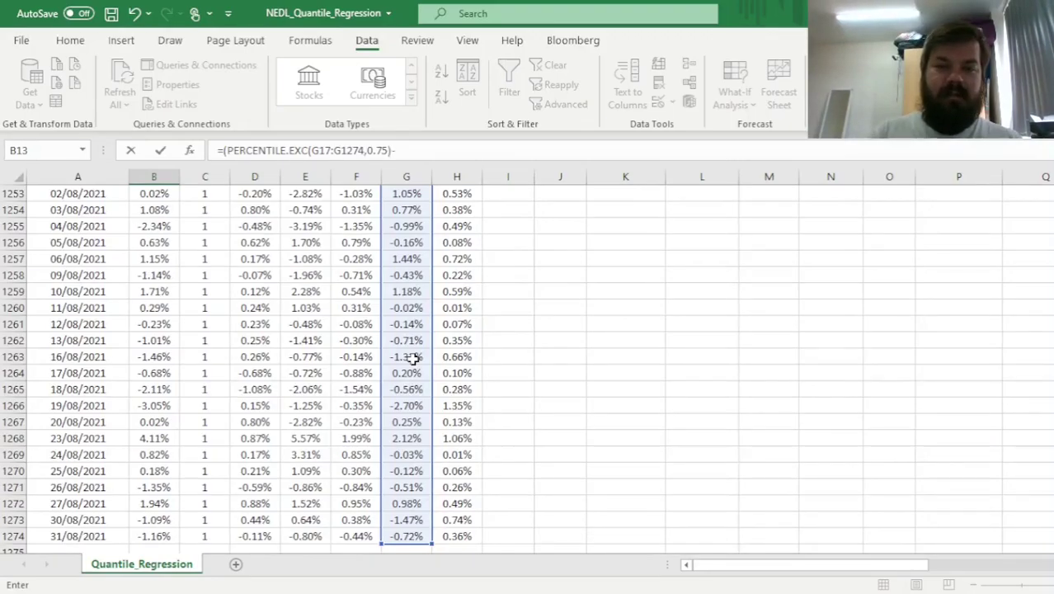
# Complete the B13 formula by subtracting PERCENTILE.EXC(G17:G1274,0.25) and dividing the difference by 1.34.
pyautogui.moveTo(226, 150); pyautogui.dragTo(388, 146)
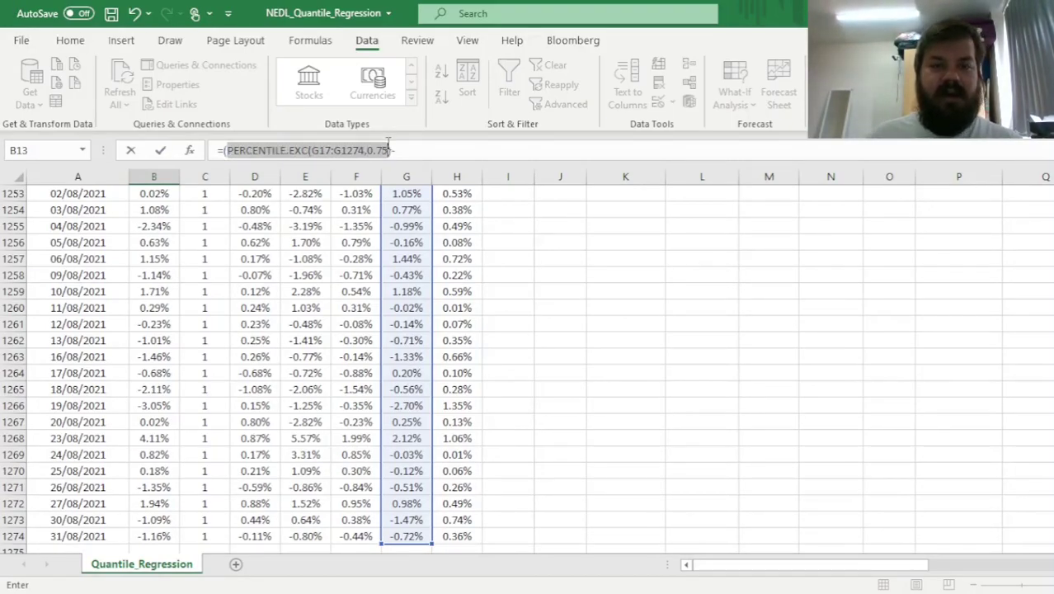
pyautogui.hotkey('ctrl', 'c')
pyautogui.click(394, 150)
pyautogui.write('-')
pyautogui.hotkey('ctrl', 'v')
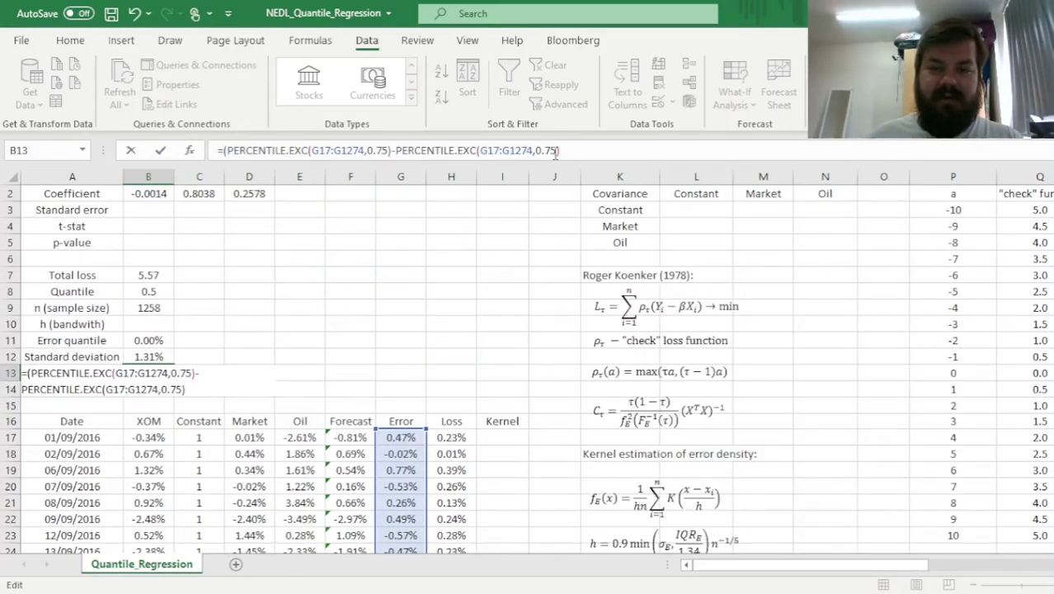
pyautogui.press('BackSpace')
pyautogui.press('BackSpace')
pyautogui.write('25')
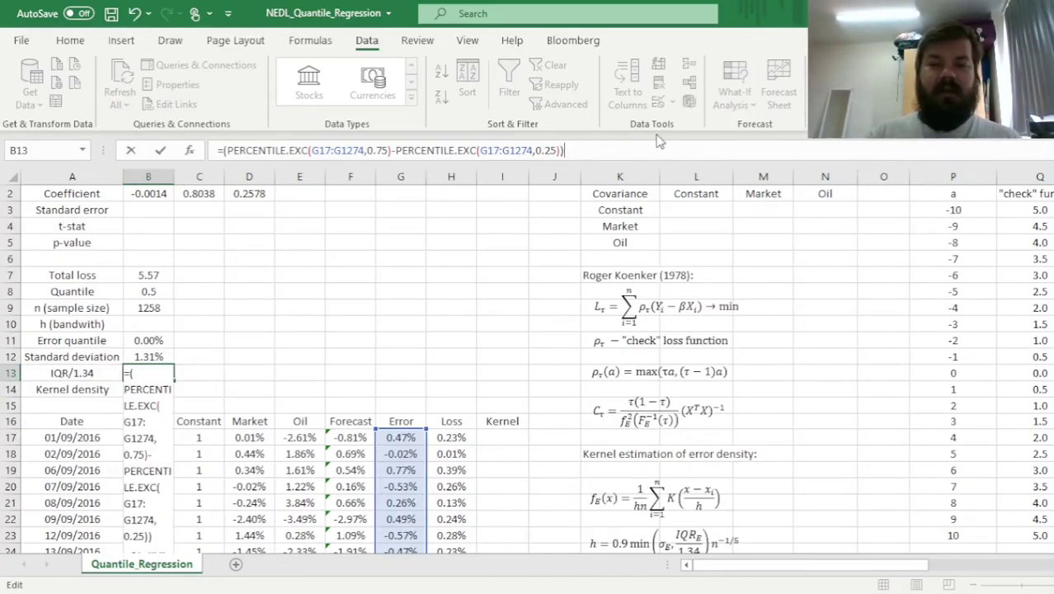
pyautogui.write('4')
pyautogui.press('Return')
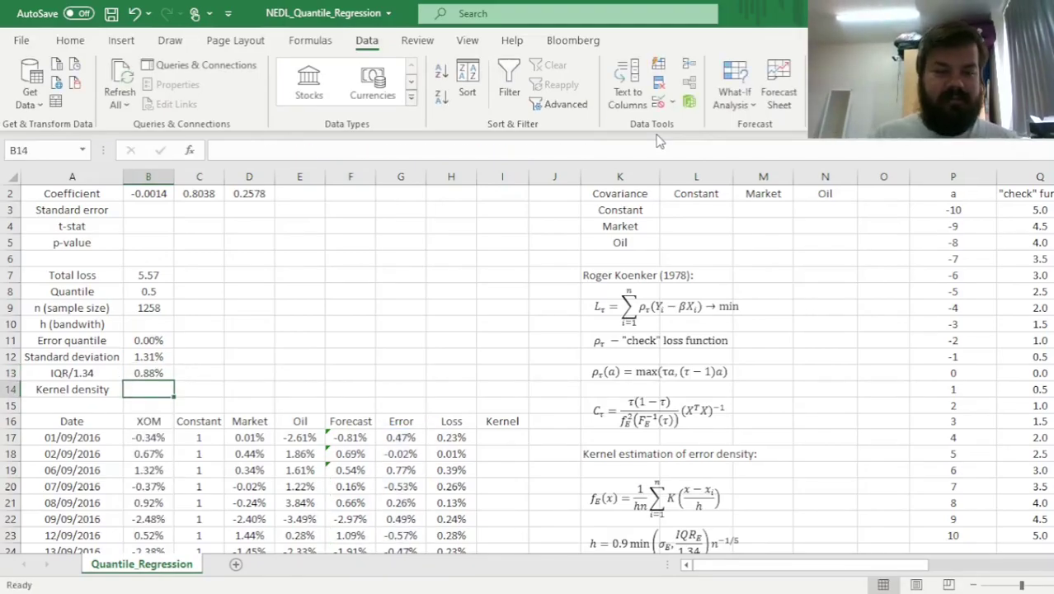
pyautogui.press('Up')
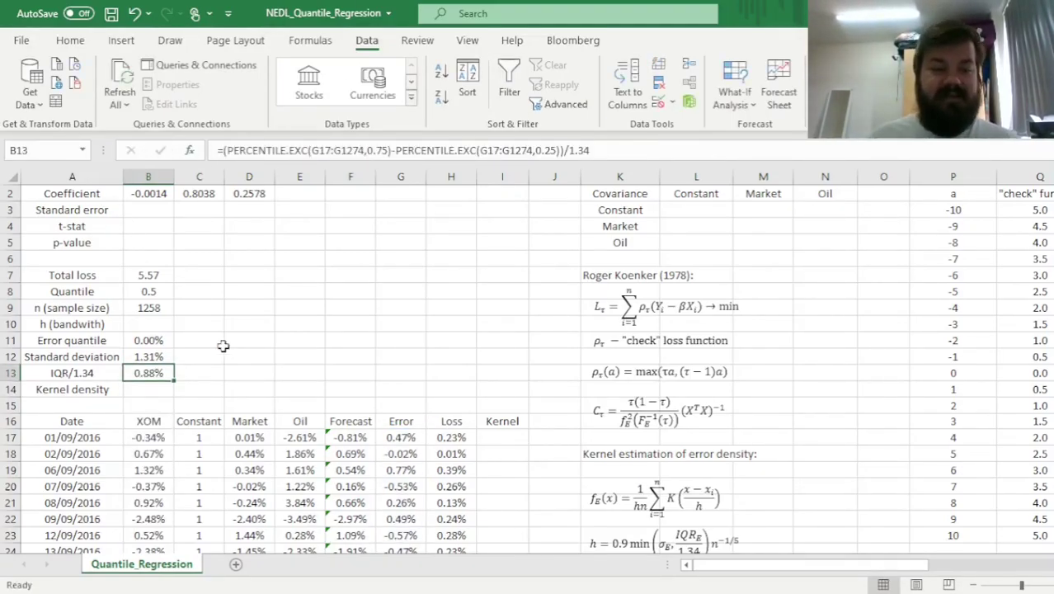
# Calculate the bandwidth h in B10 with =0.9*MIN(B12,B13)*B9^(-1/5).
pyautogui.click(166, 327)
pyautogui.scroll(-4, 593, 335)
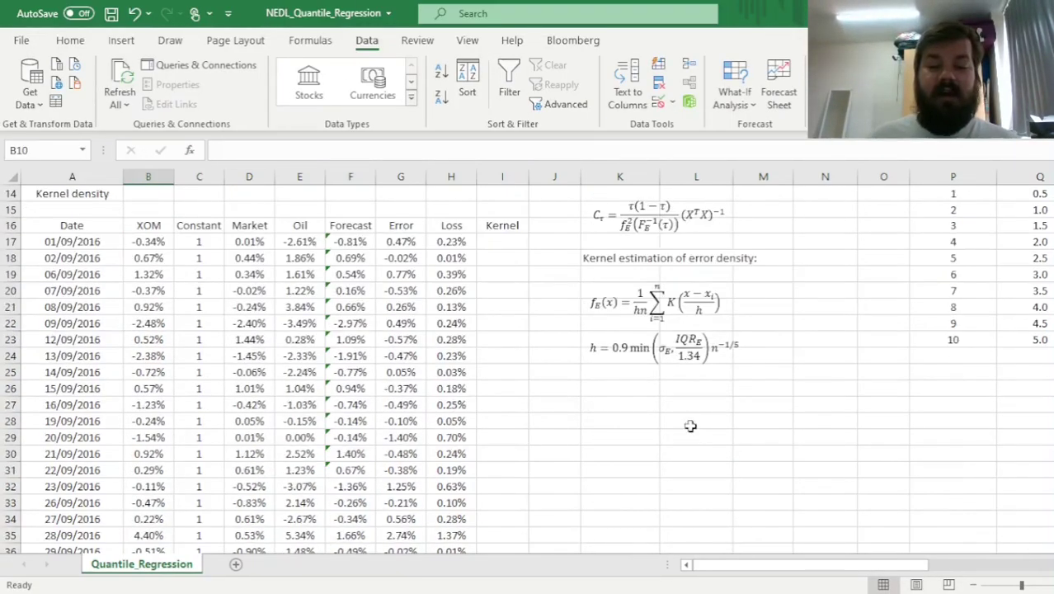
pyautogui.scroll(3, 623, 399)
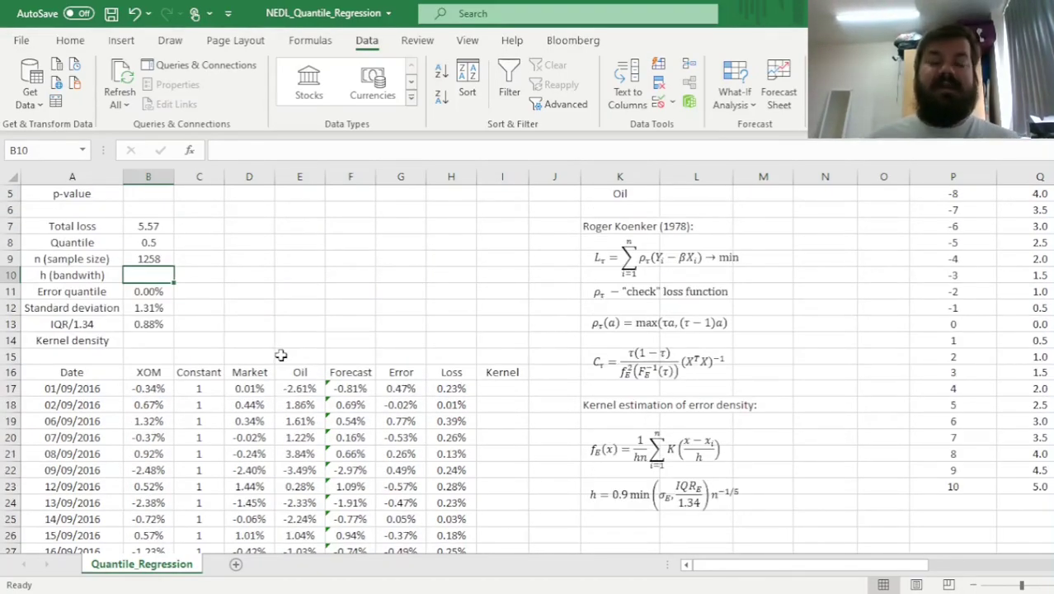
pyautogui.write('=0.9*MIN(')
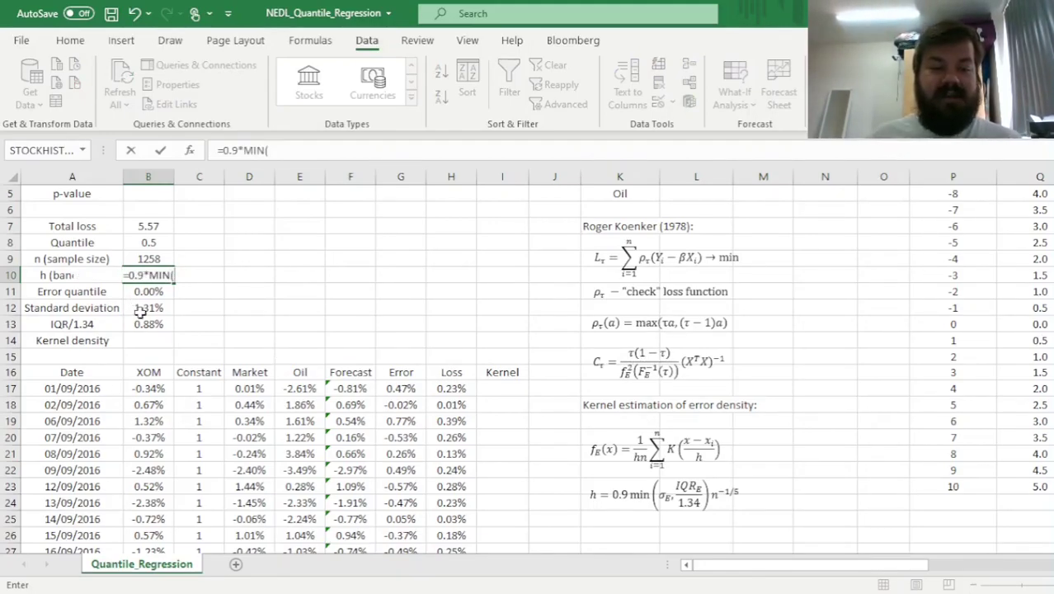
pyautogui.click(140, 309)
pyautogui.write(',')
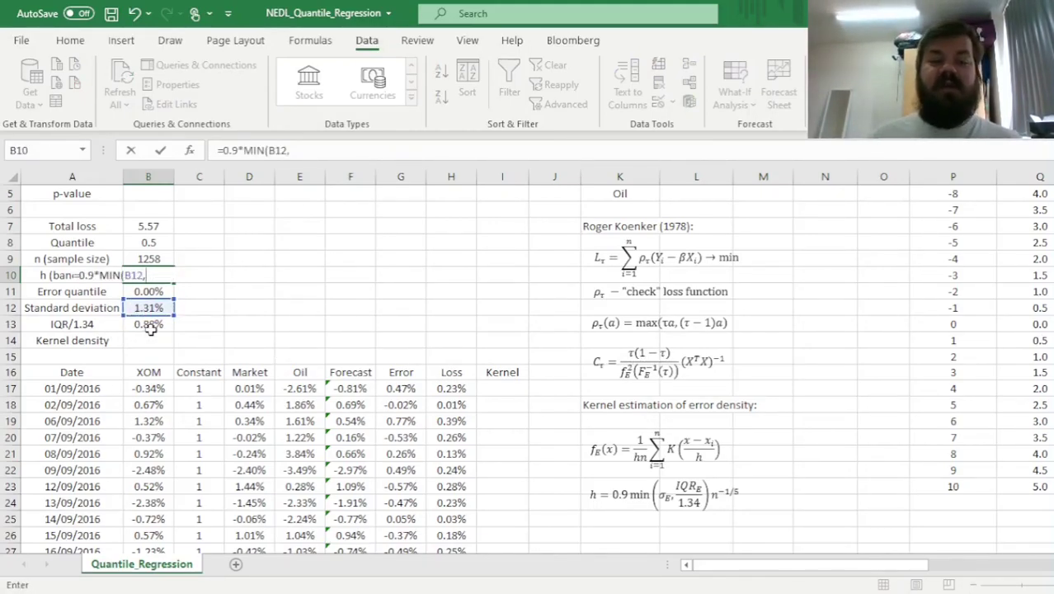
pyautogui.click(150, 326)
pyautogui.write(')*')
pyautogui.click(147, 258)
pyautogui.write('^(-1/5)')
pyautogui.hotkey('ctrl', 'Return')
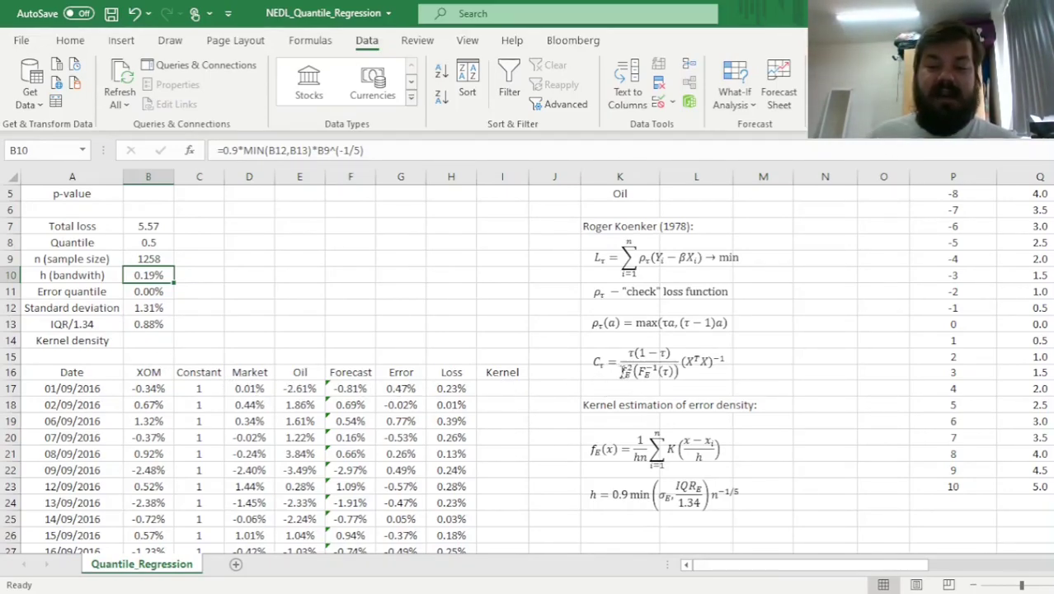
# Begin the Kernel formula in I17 with the error quantile minus the first error, =T.DIST((B$11-G17.
pyautogui.click(147, 292)
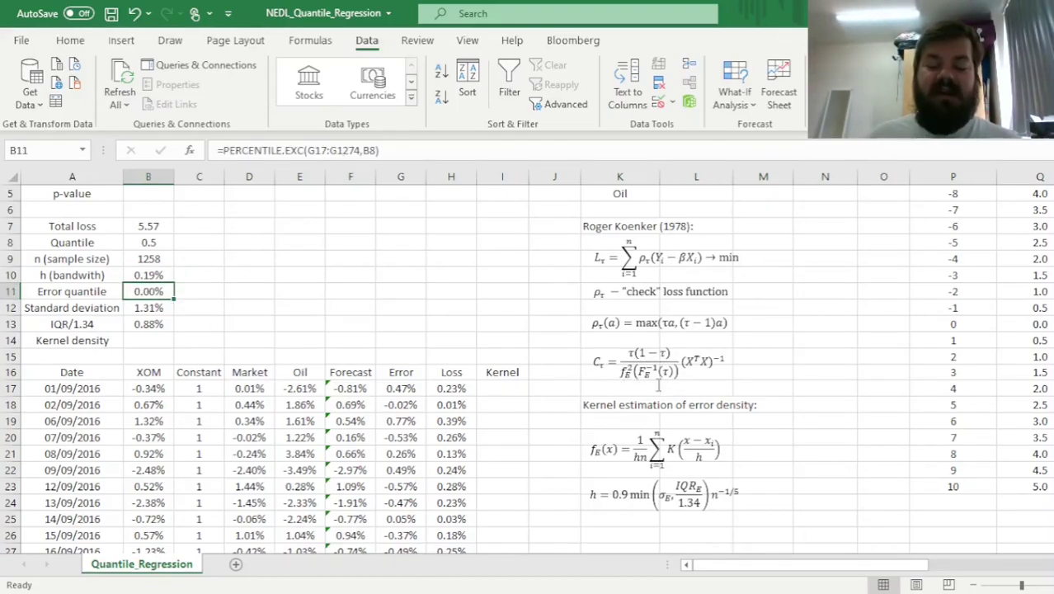
pyautogui.click(487, 383)
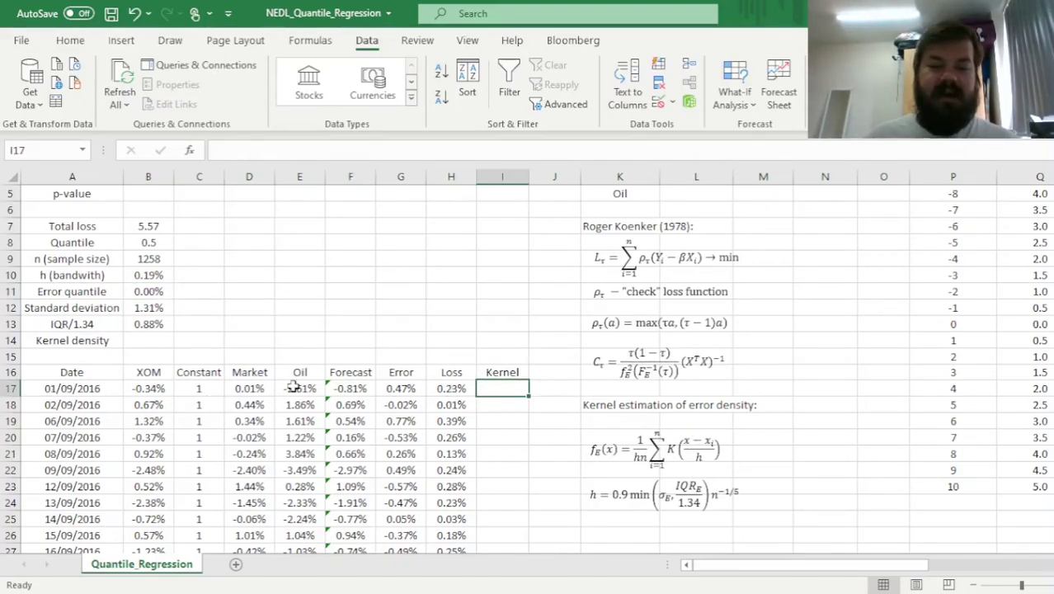
pyautogui.write('=')
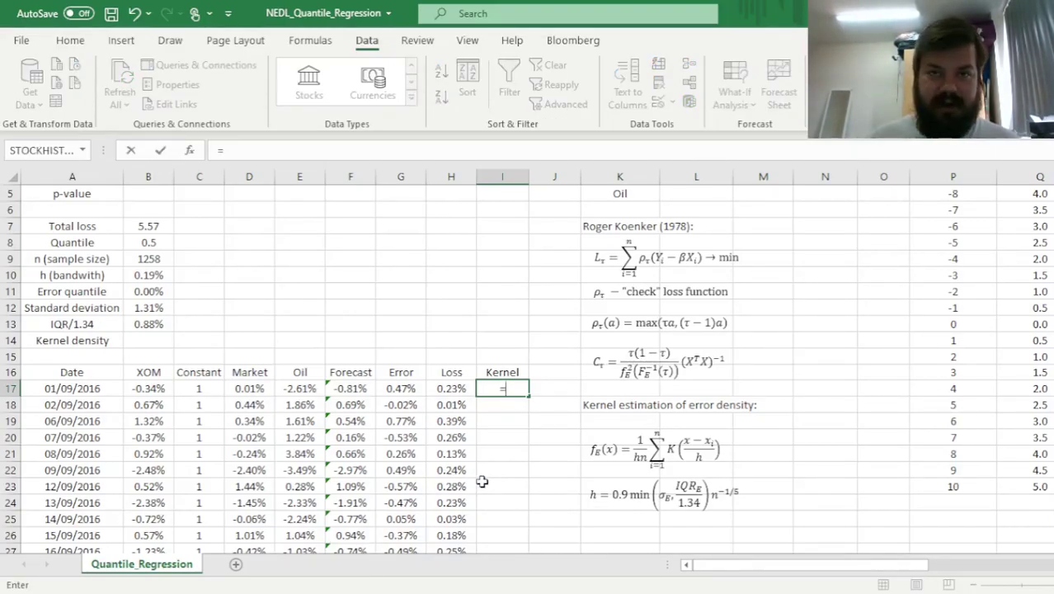
pyautogui.scroll(1, 483, 459)
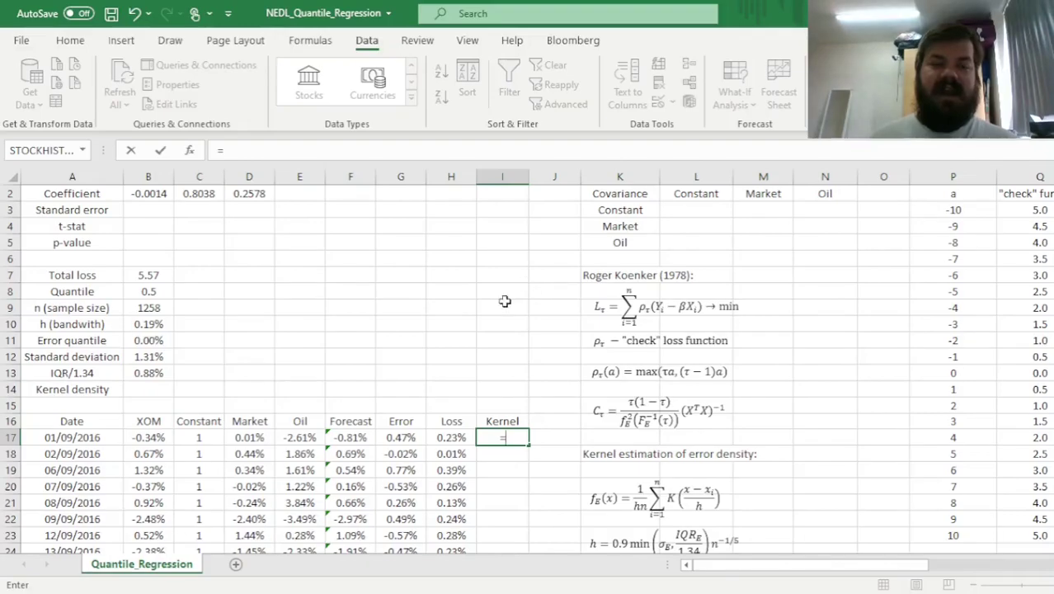
pyautogui.scroll(1, 504, 462)
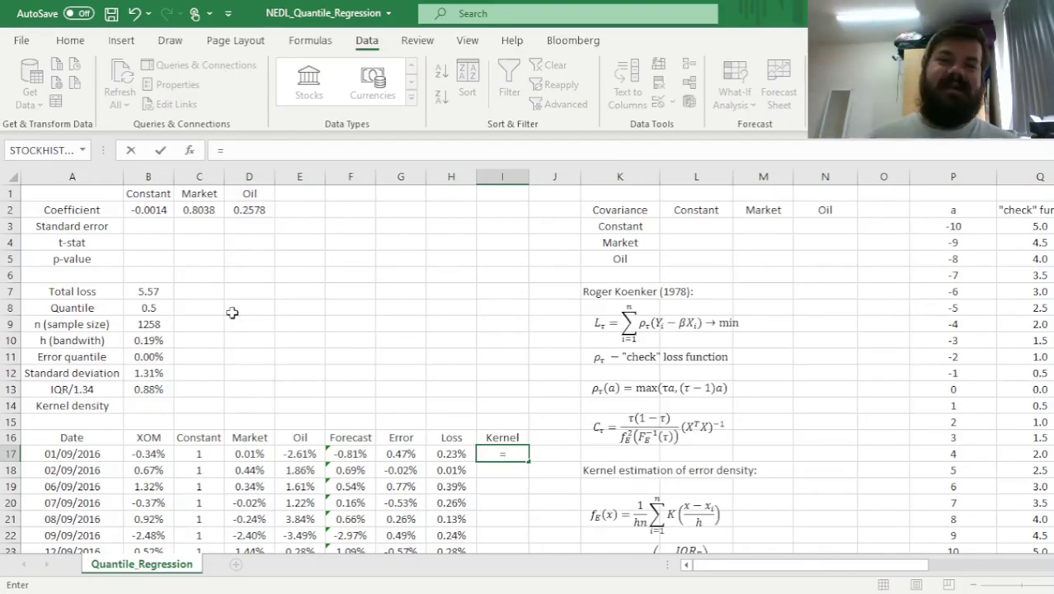
pyautogui.scroll(-3, 353, 409)
pyautogui.scroll(3, 353, 405)
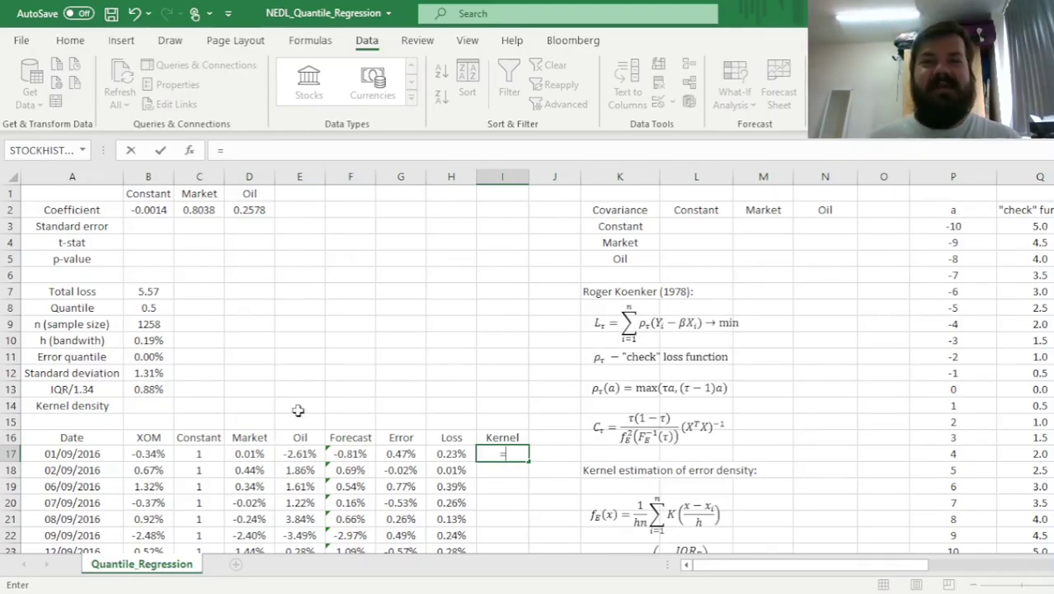
pyautogui.scroll(-2, 298, 410)
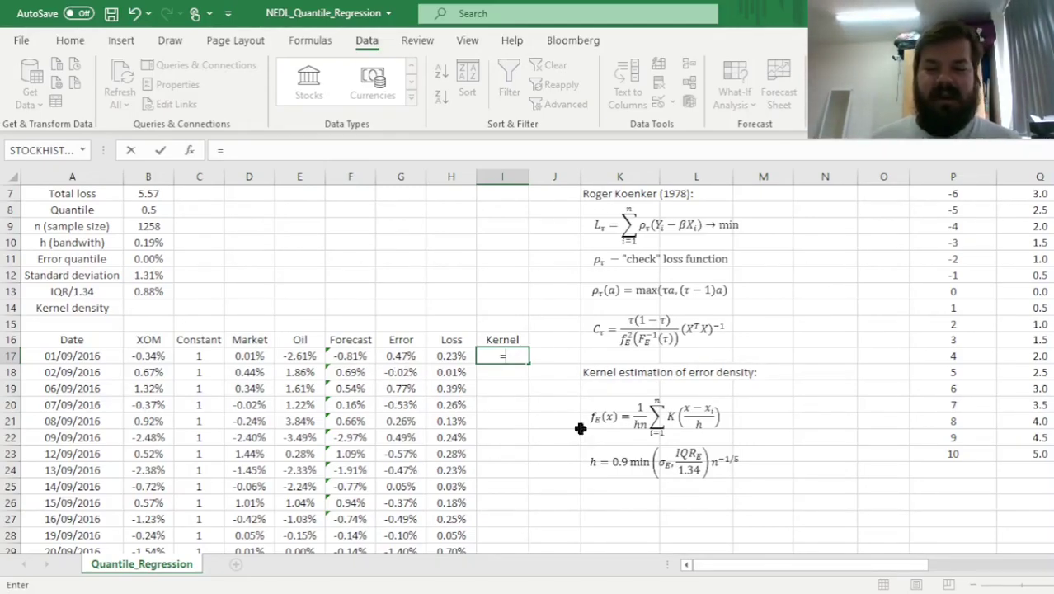
pyautogui.write('T.DIST(')
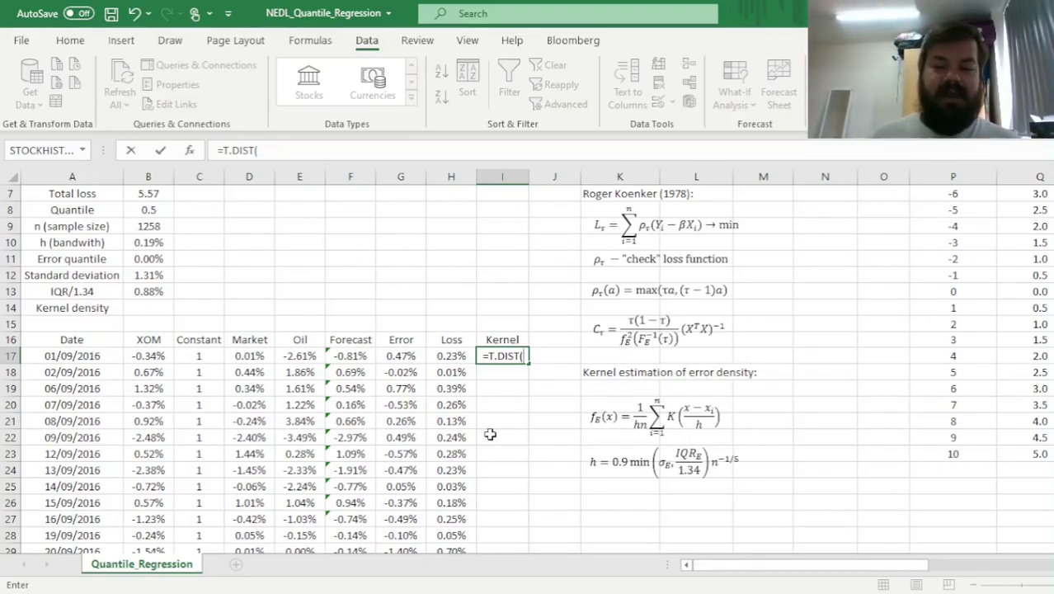
pyautogui.write('(')
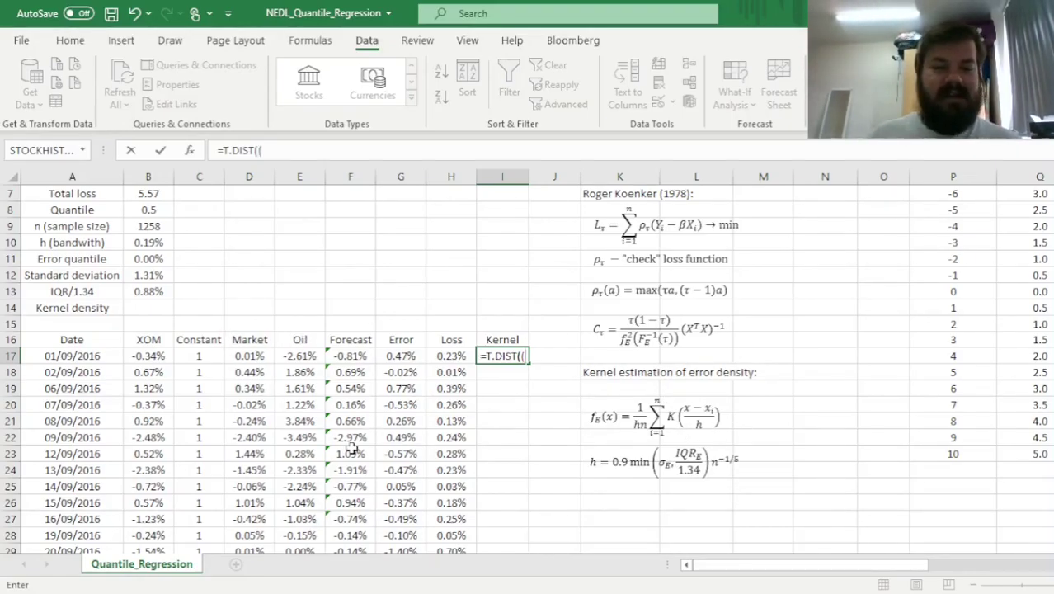
pyautogui.click(149, 259)
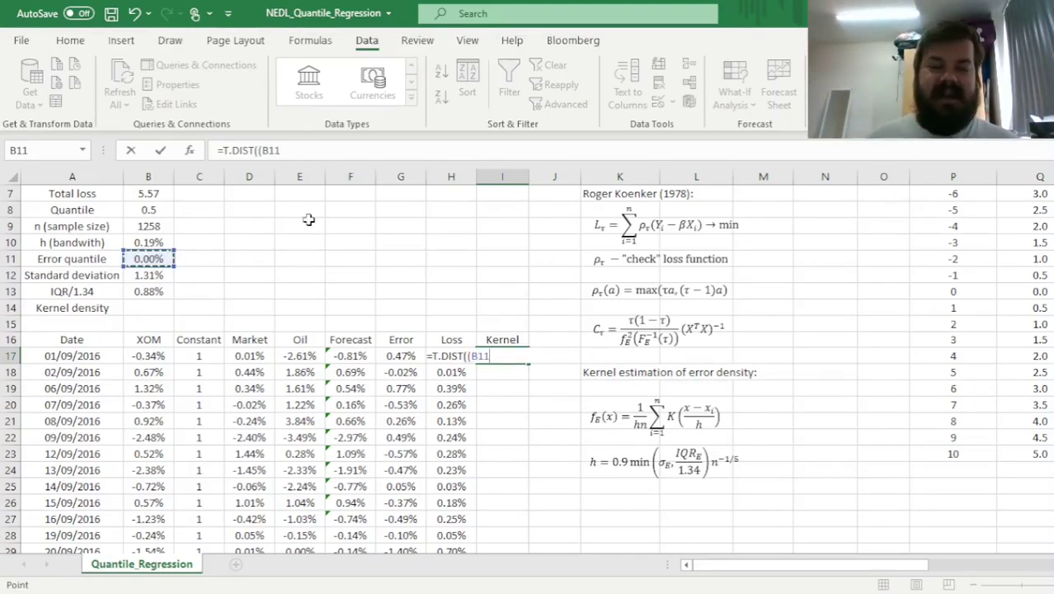
pyautogui.click(264, 151)
pyautogui.write('$11-')
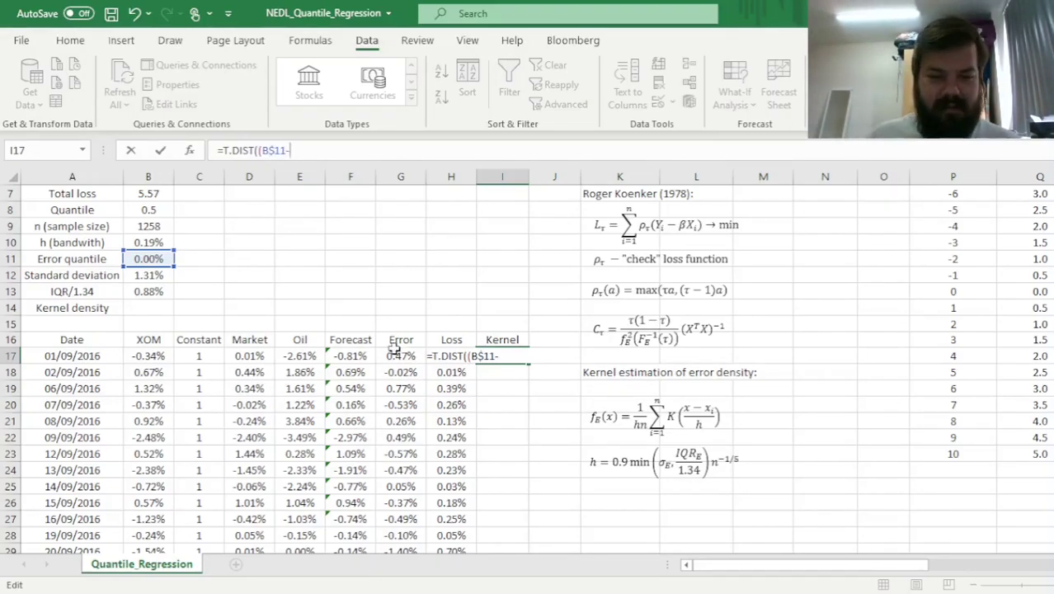
pyautogui.click(397, 353)
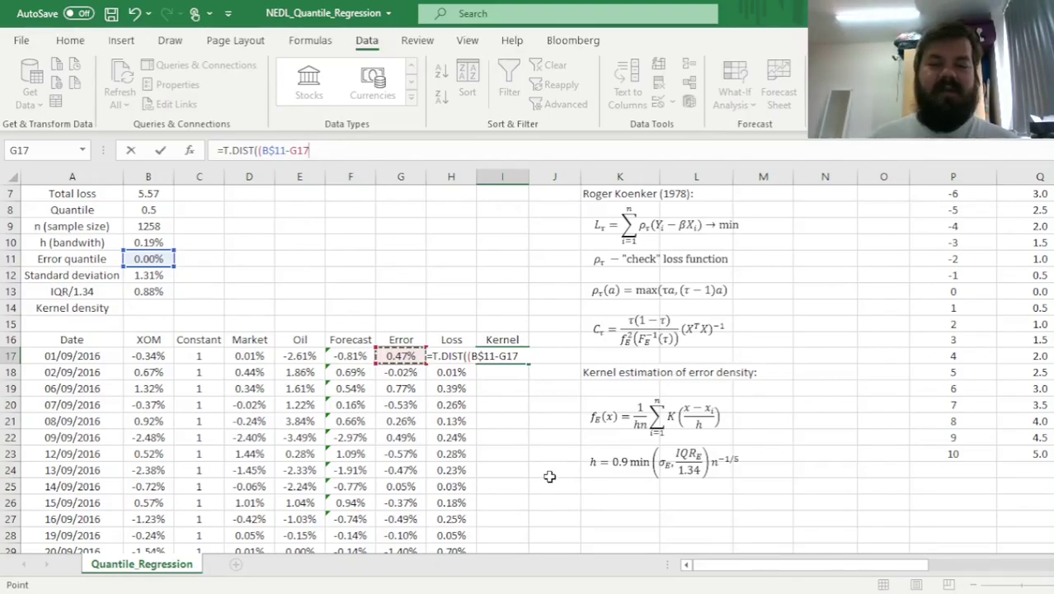
# Continue the Kernel formula in I17 by dividing the error difference by the row-locked bandwidth B$10.
pyautogui.write(')/')
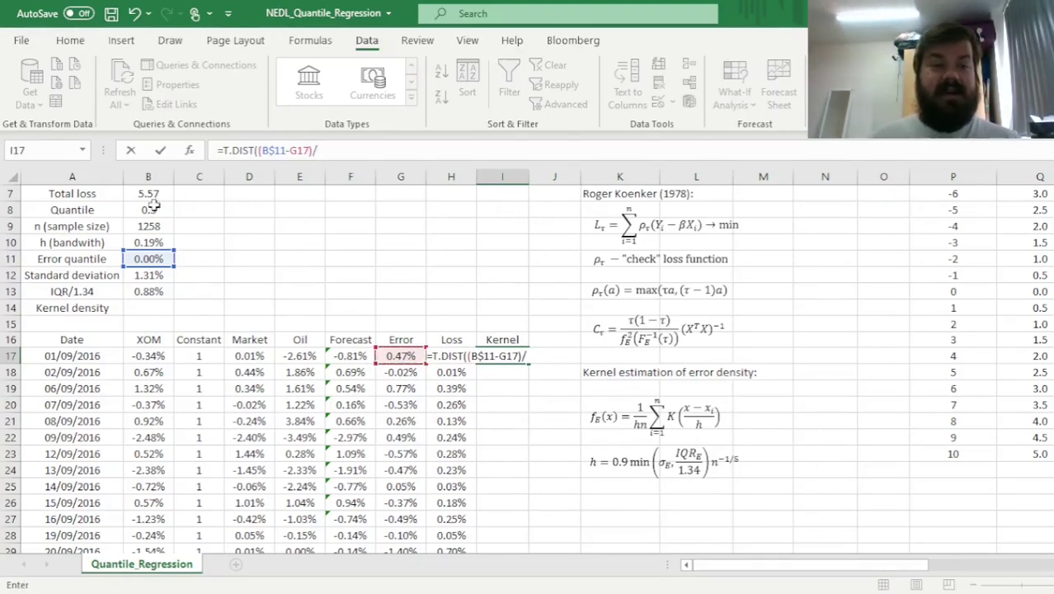
pyautogui.click(147, 243)
pyautogui.click(325, 150)
pyautogui.write('$10,')
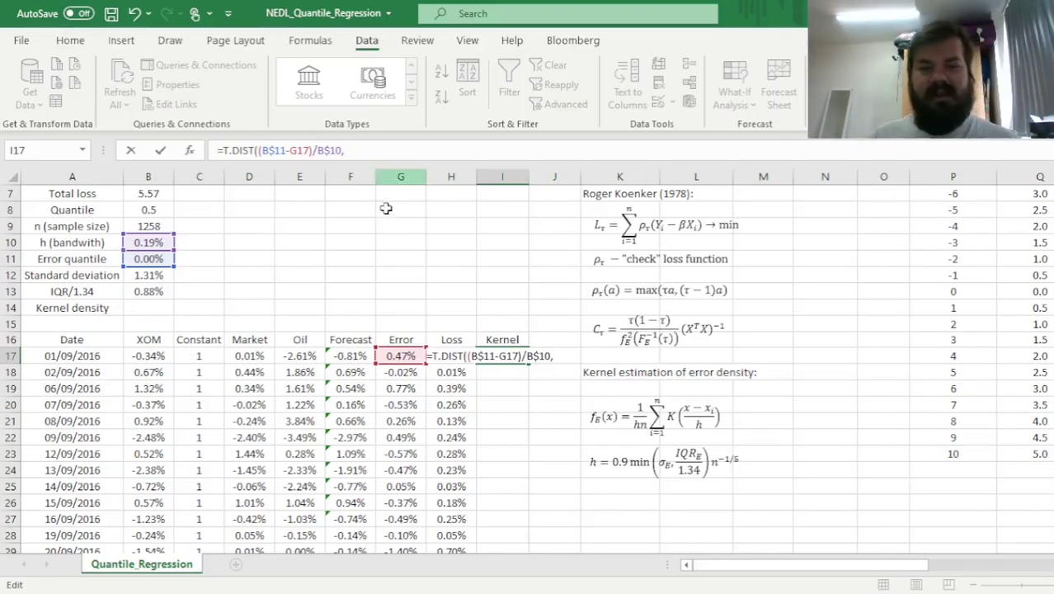
# Finish the I17 formula with B$9-3 degrees of freedom and 0 for the density, and fill it down the Kernel column.
pyautogui.scroll(1, 280, 306)
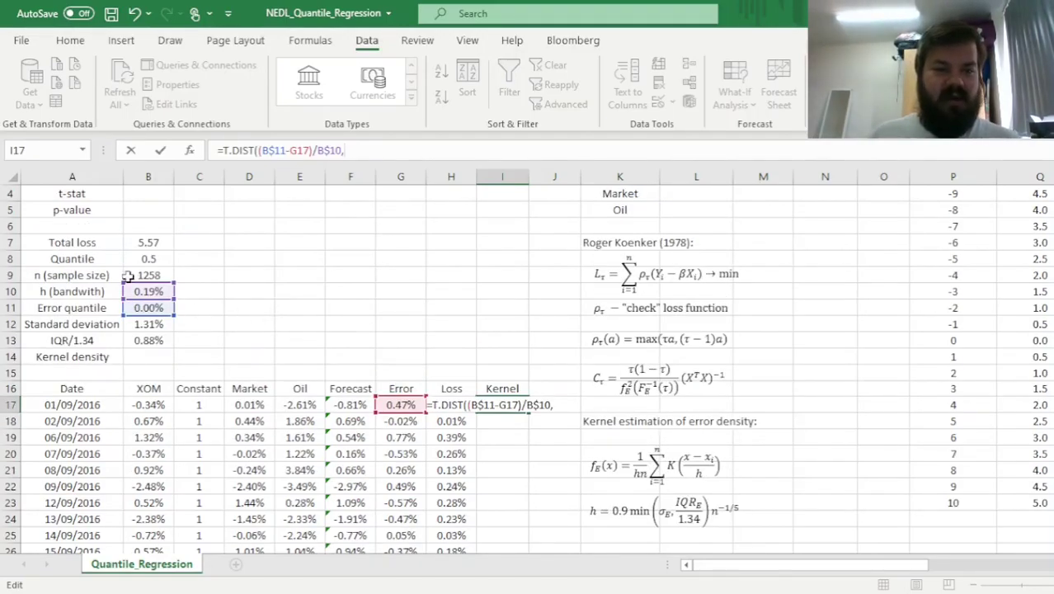
pyautogui.click(132, 275)
pyautogui.click(373, 149)
pyautogui.press('Left')
pyautogui.write('$9')
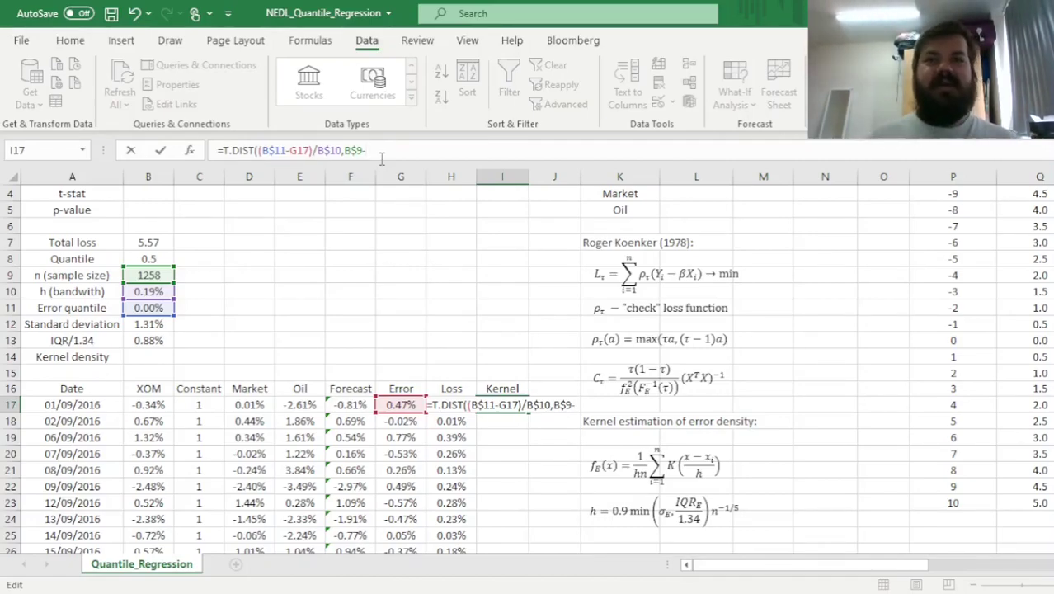
pyautogui.write('-3')
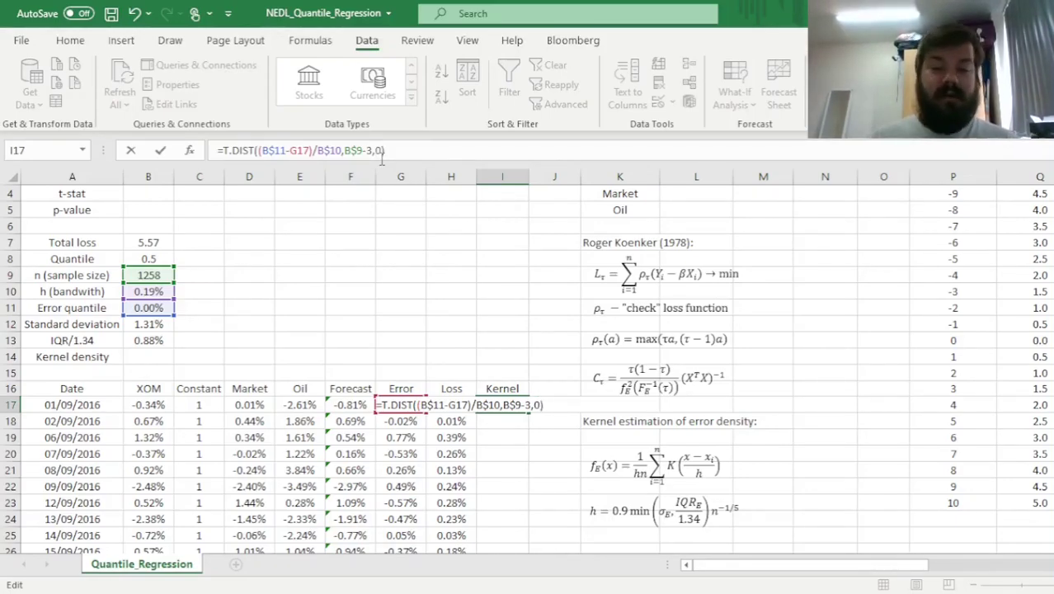
pyautogui.press('Return')
pyautogui.press('Up')
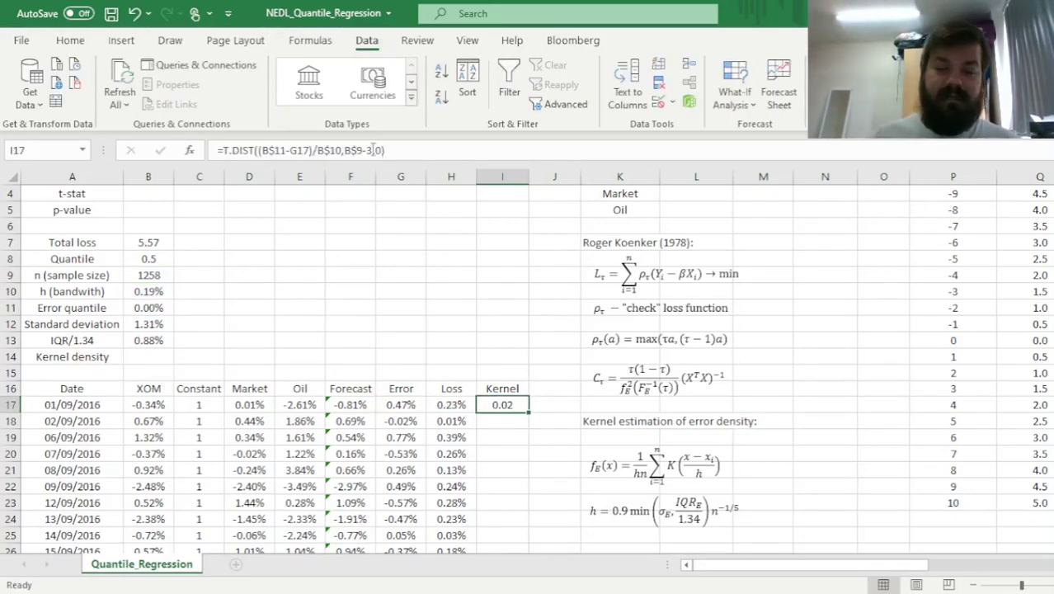
pyautogui.doubleClick(529, 412)
# Begin the Kernel density formula in B14 with the sum of all kernel values, =SUM(I17:I1274)/.
pyautogui.click(162, 357)
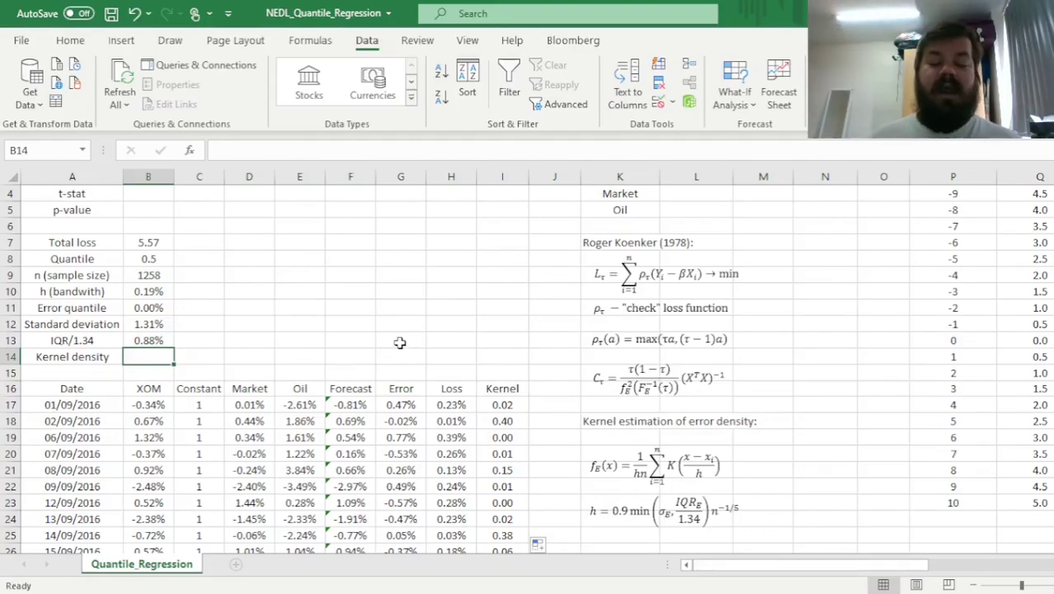
pyautogui.write('=SUM(')
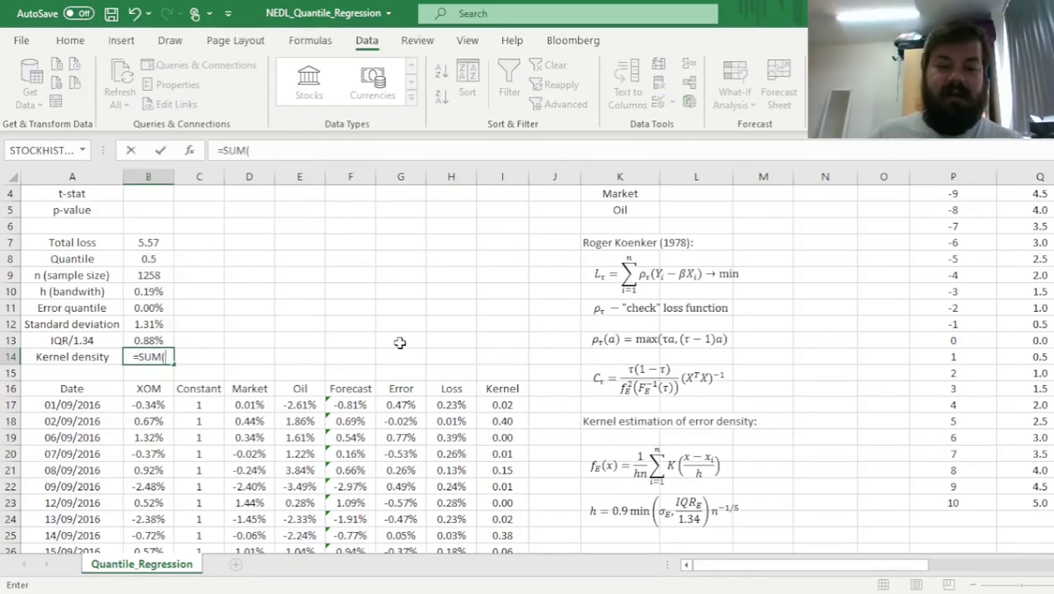
pyautogui.click(499, 404)
pyautogui.hotkey('ctrl', 'shift', 'Down')
pyautogui.write(')/')
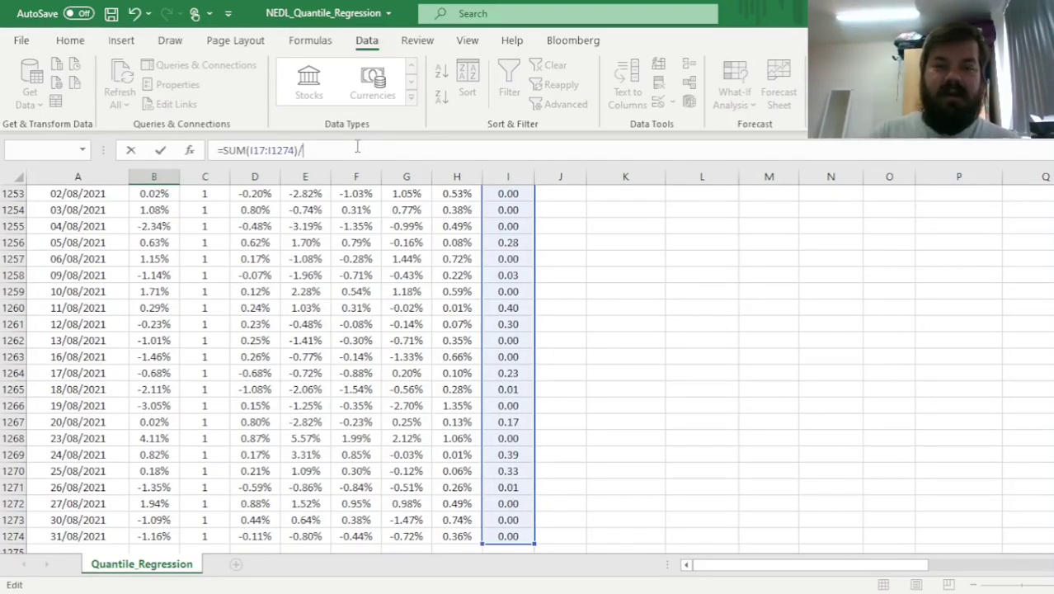
# Complete the B14 formula by dividing the sum by the sample size times the bandwidth, (B9*B10).
pyautogui.click(204, 293)
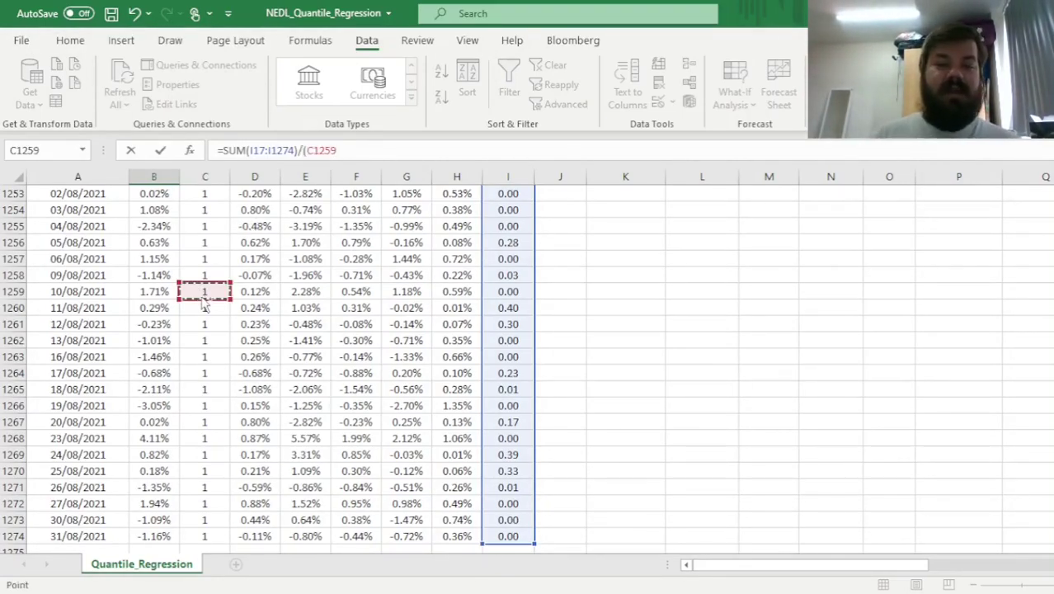
pyautogui.hotkey('ctrl', 'Up')
pyautogui.scroll(4, 198, 299)
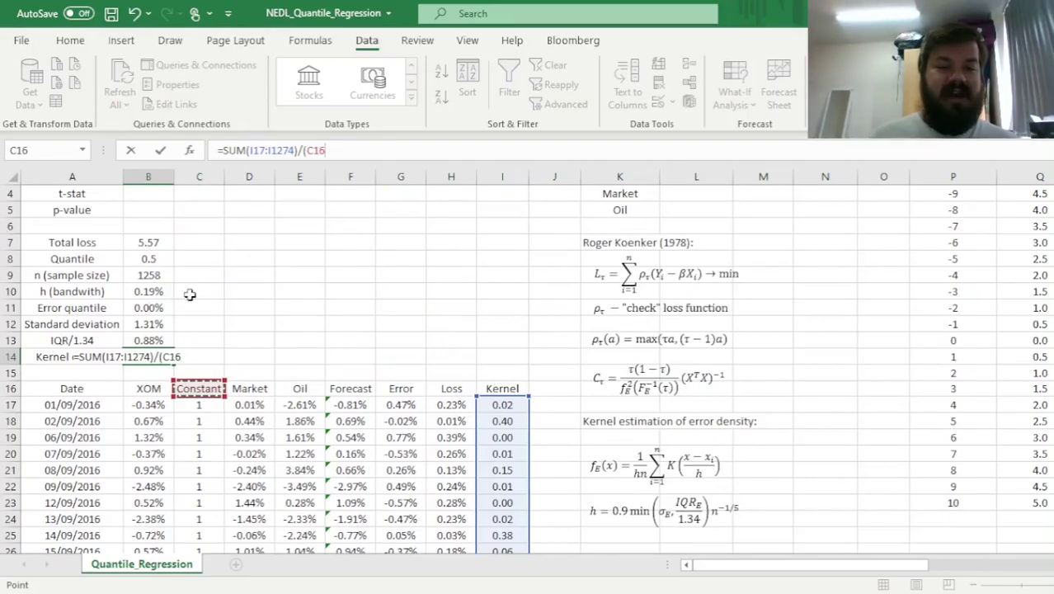
pyautogui.click(159, 278)
pyautogui.write('*')
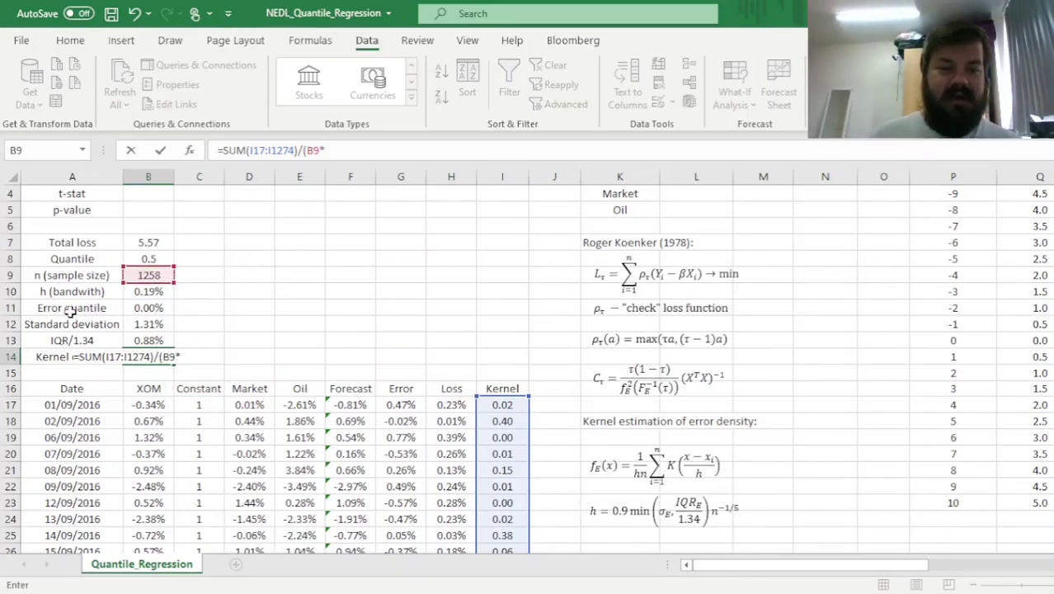
pyautogui.click(165, 292)
pyautogui.write(')')
pyautogui.press('Return')
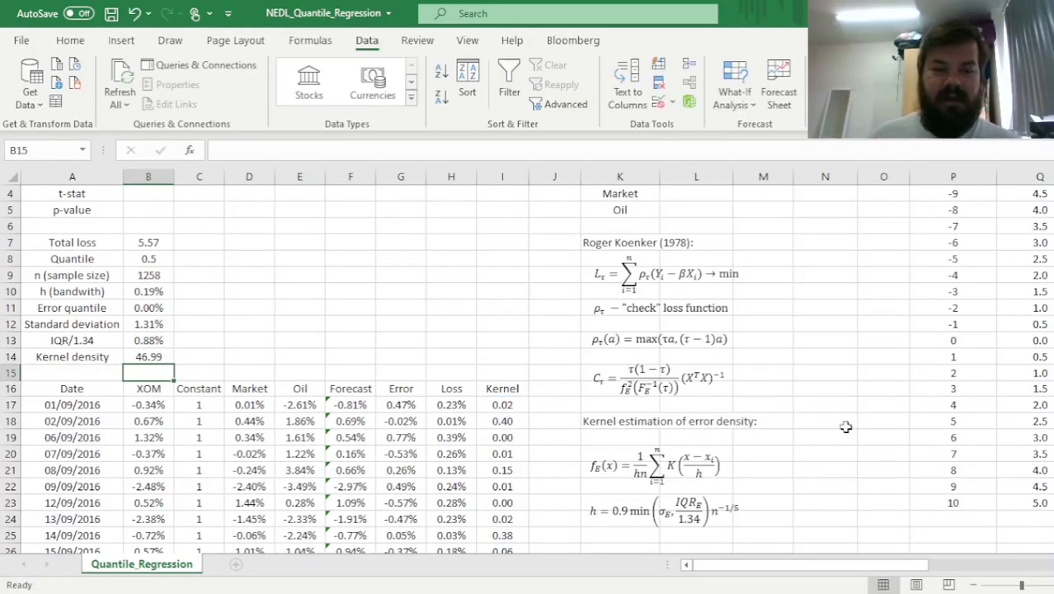
pyautogui.click(659, 474)
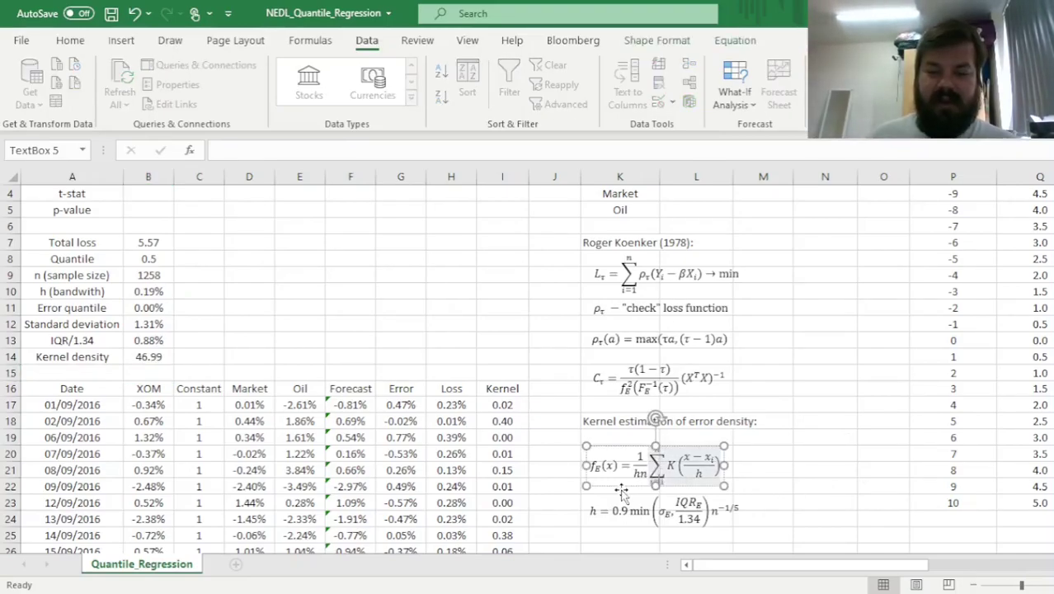
pyautogui.click(163, 355)
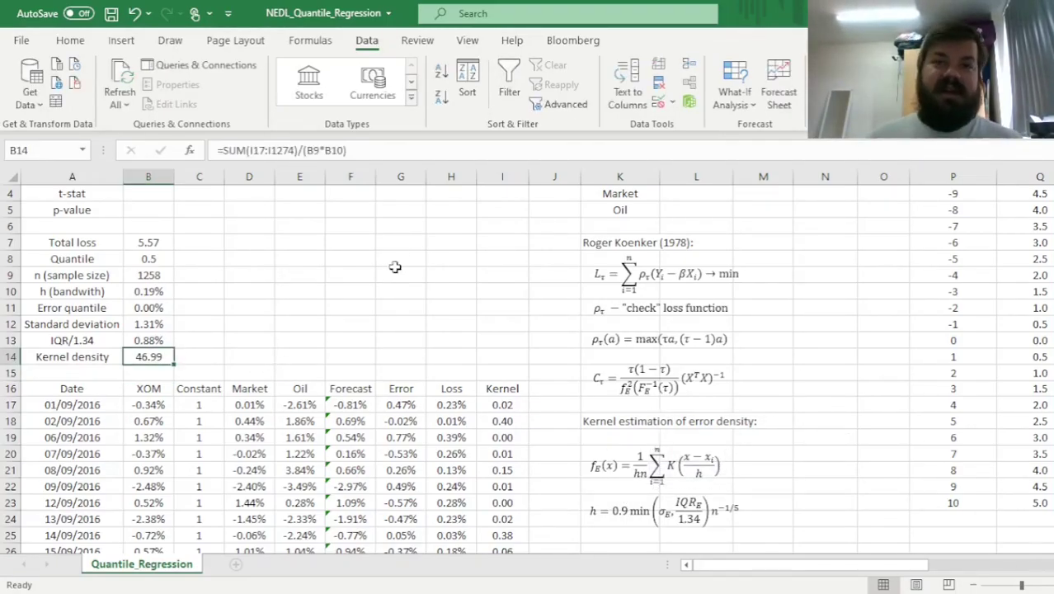
# Begin an array formula across the covariance range L3:N5 with =MINVERSE(MMULT(TRANSPOSE(C17:E1274),.
pyautogui.scroll(1, 334, 284)
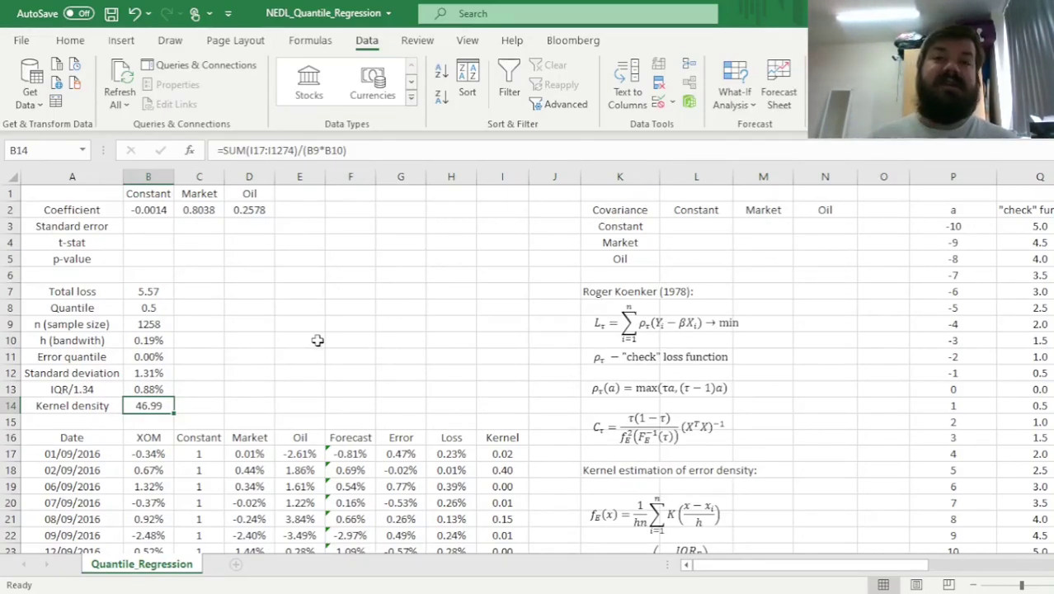
pyautogui.moveTo(702, 224); pyautogui.dragTo(809, 260)
pyautogui.scroll(-1, 808, 428)
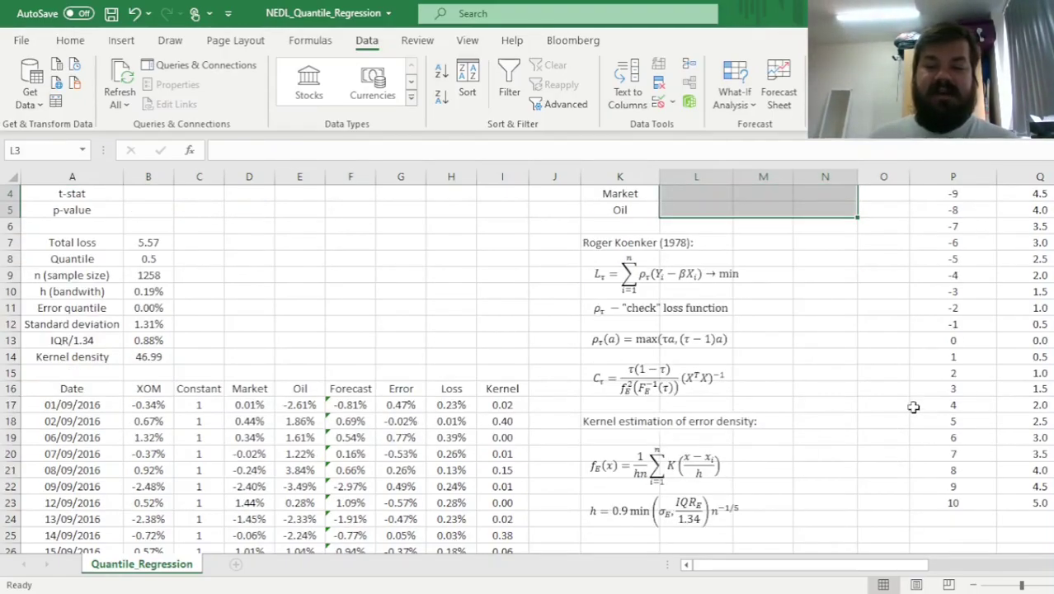
pyautogui.scroll(1, 849, 386)
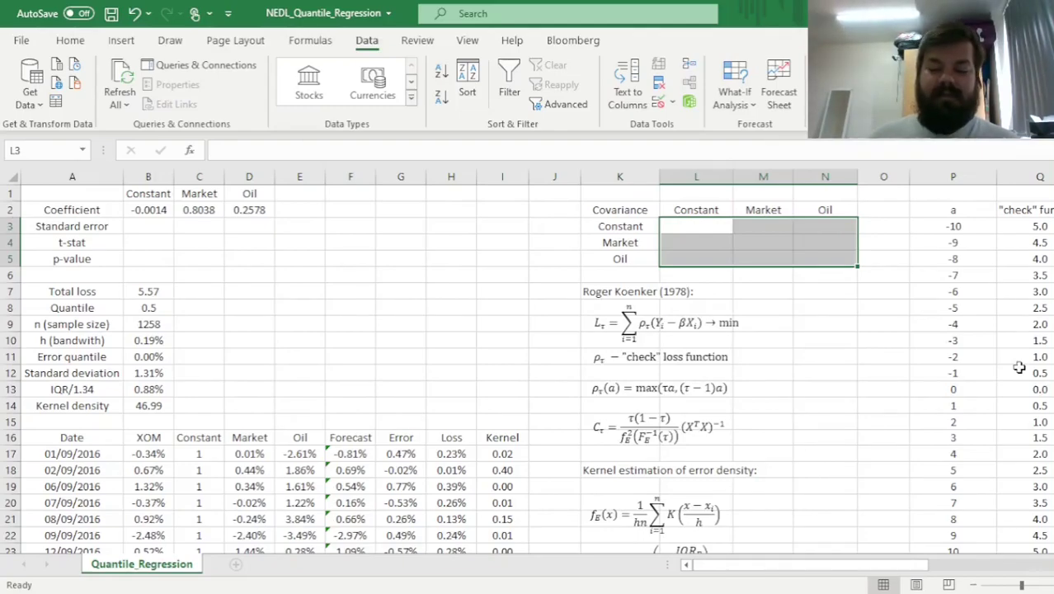
pyautogui.write('=')
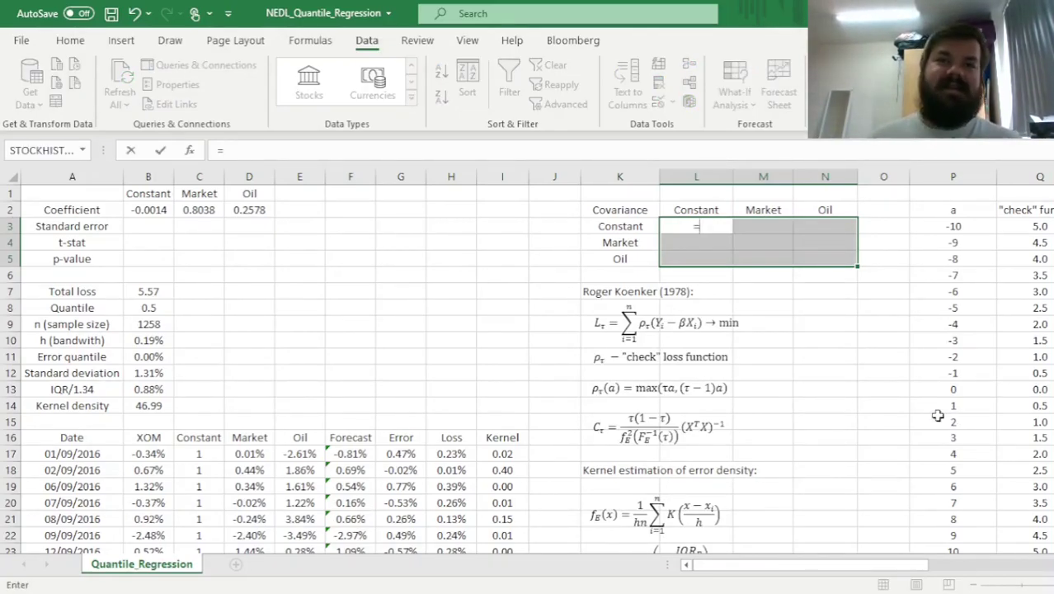
pyautogui.write('MINVERS')
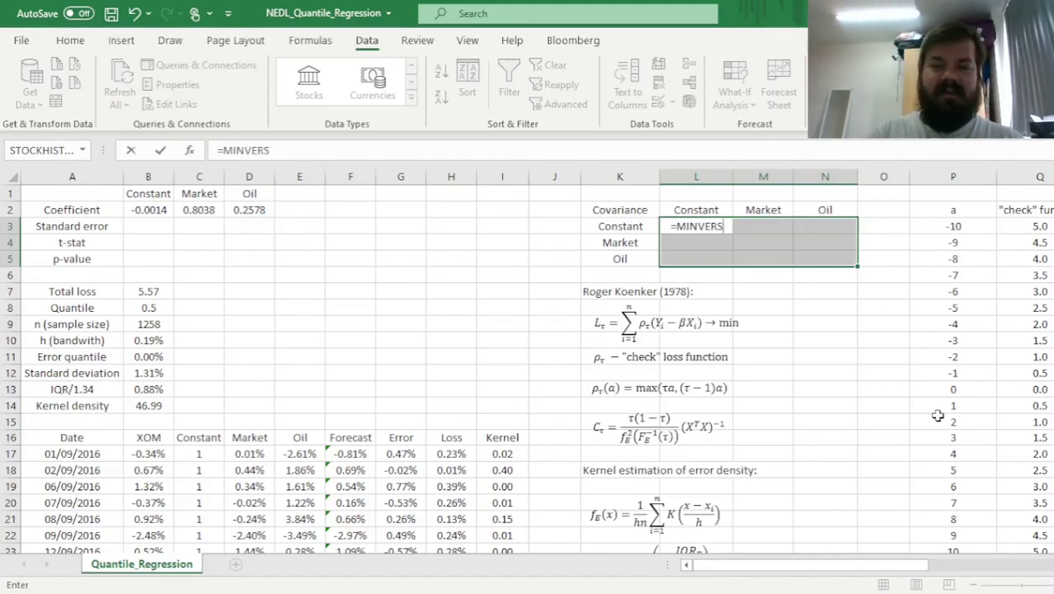
pyautogui.write('E(MMULT(')
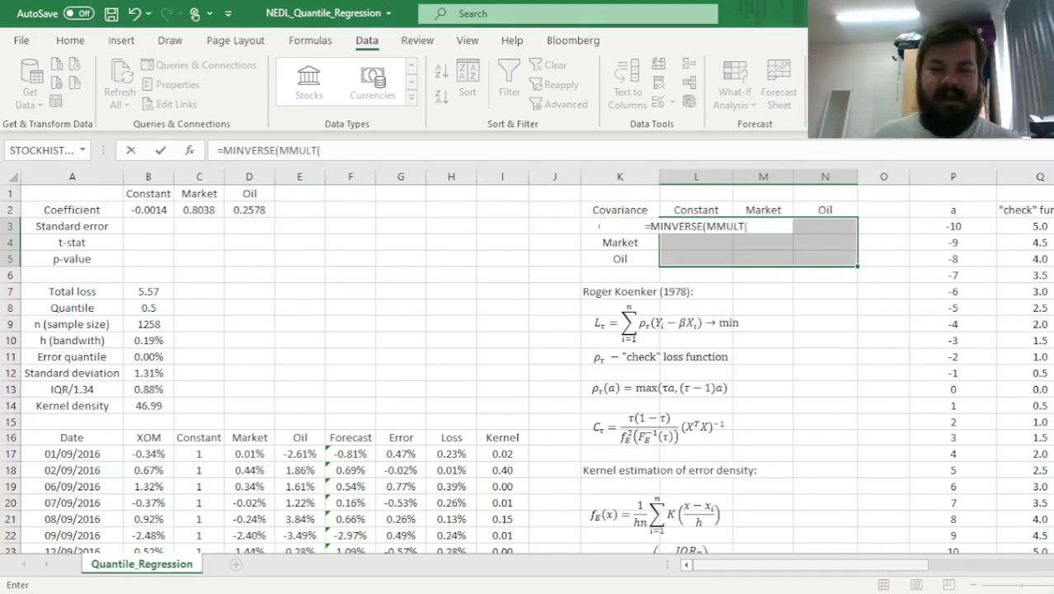
pyautogui.write('TRANSPOSE(')
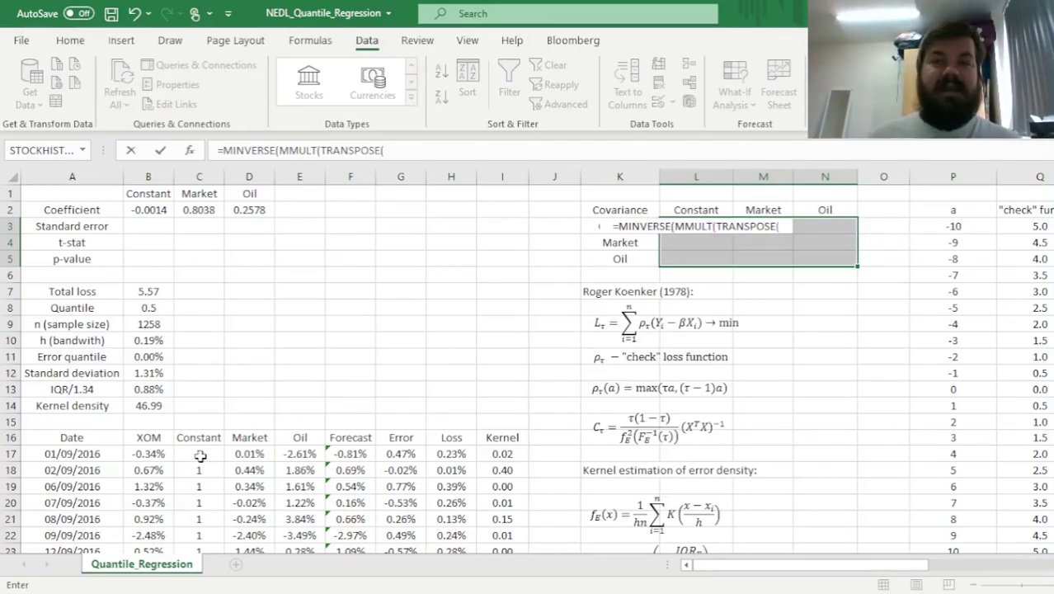
pyautogui.moveTo(199, 456); pyautogui.dragTo(305, 481)
pyautogui.hotkey('ctrl', 'shift', 'Down')
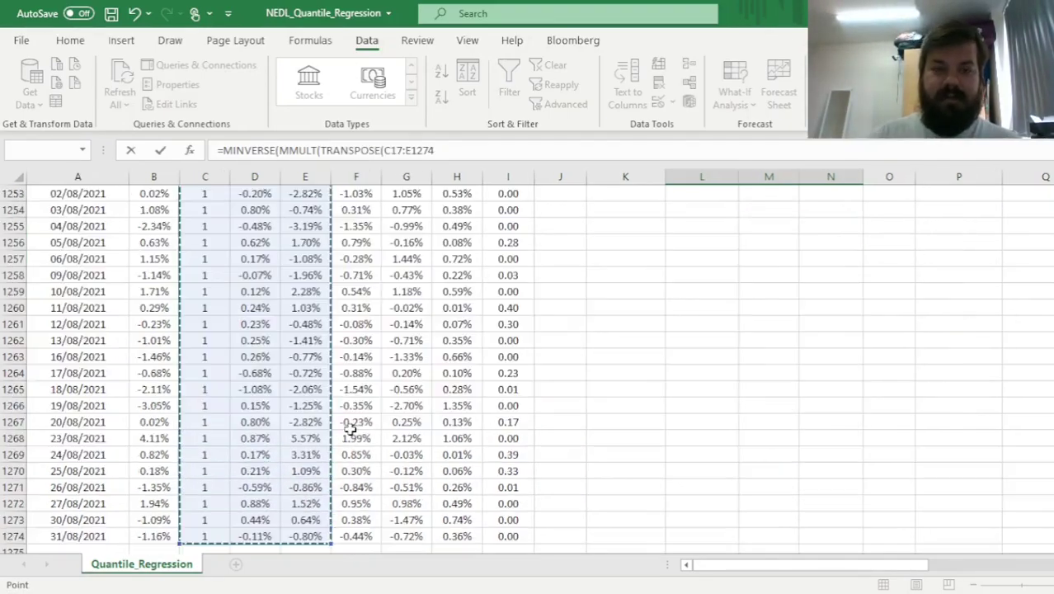
pyautogui.write('),')
# Reuse C17:E1274 as the second MMULT argument and close the MINVERSE formula's parentheses.
pyautogui.moveTo(384, 151)
pyautogui.mouseDown()
pyautogui.moveTo(434, 150)
pyautogui.moveTo(386, 155)
pyautogui.mouseUp()
pyautogui.click(429, 151)
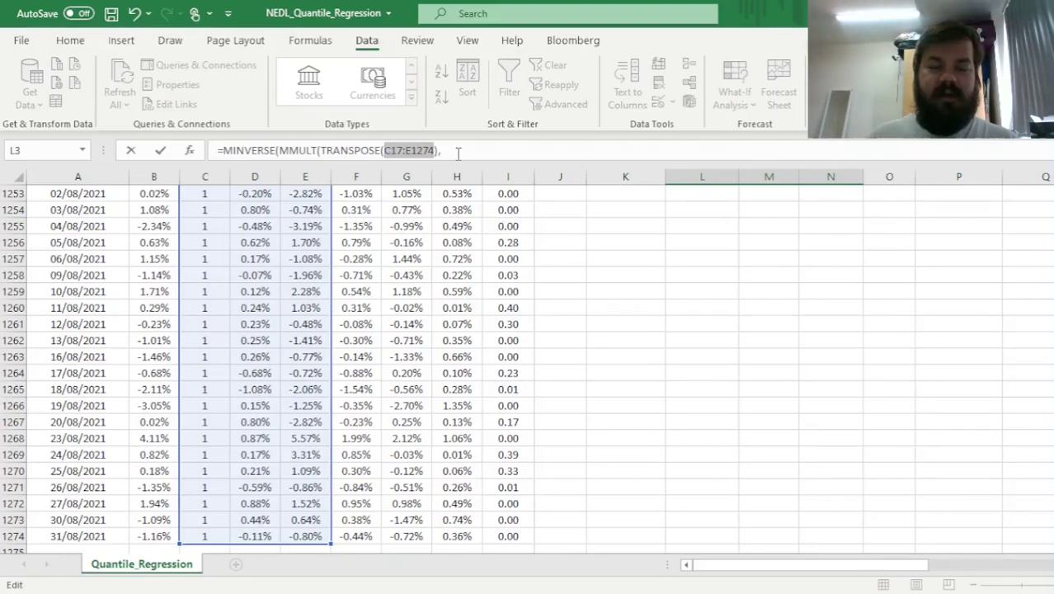
pyautogui.hotkey('ctrl', 'c')
pyautogui.click(499, 150)
pyautogui.hotkey('ctrl', 'v')
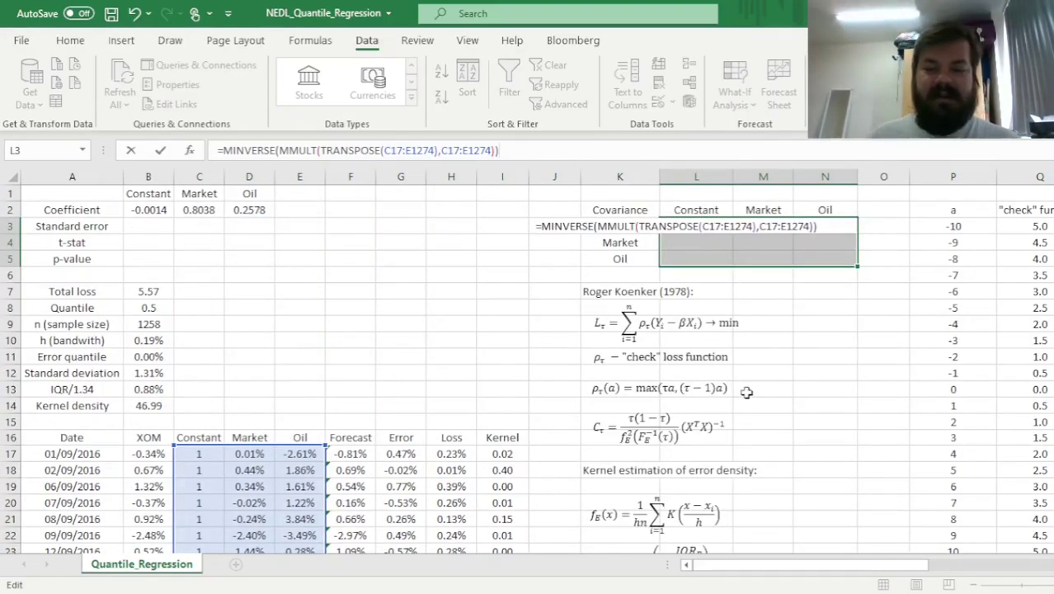
pyautogui.scroll(-2, 759, 363)
pyautogui.scroll(2, 764, 344)
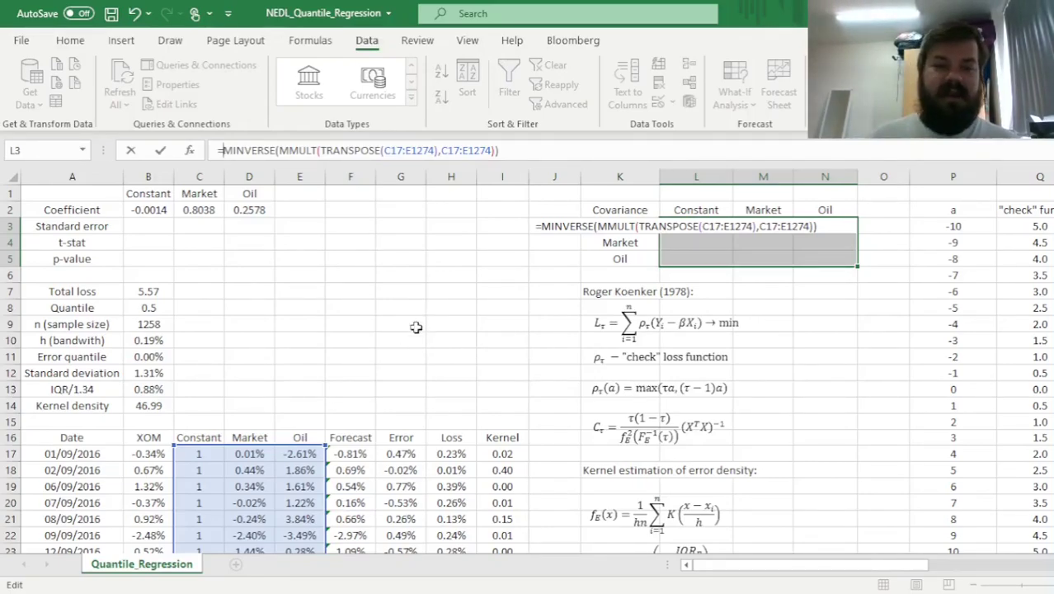
# Prefix the covariance formula with B8*(1-B8)/B14^2* and enter it as an array formula across L3:N5.
pyautogui.click(139, 308)
pyautogui.write('*(')
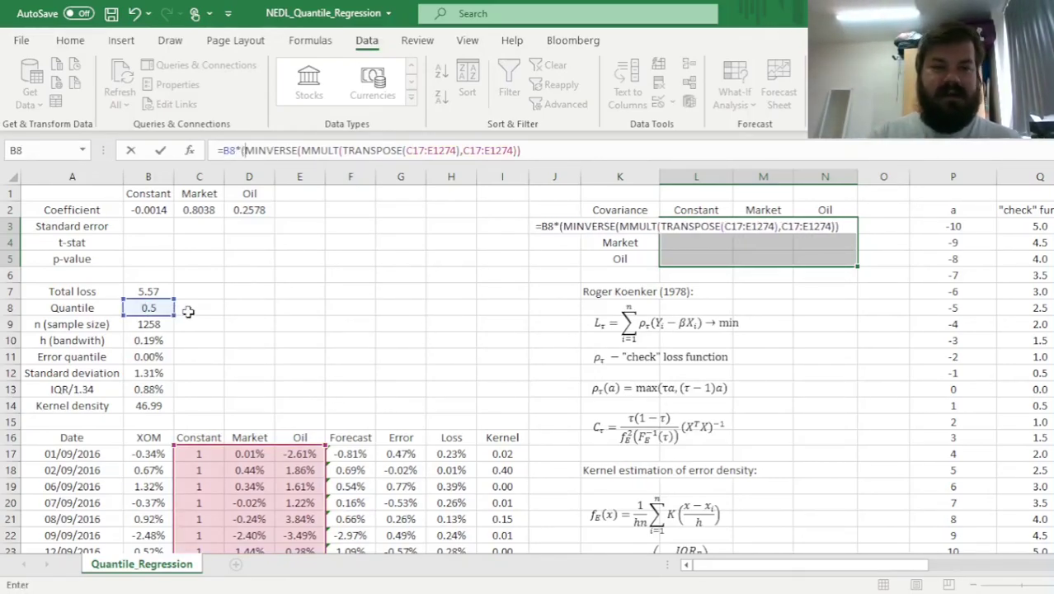
pyautogui.write('1-')
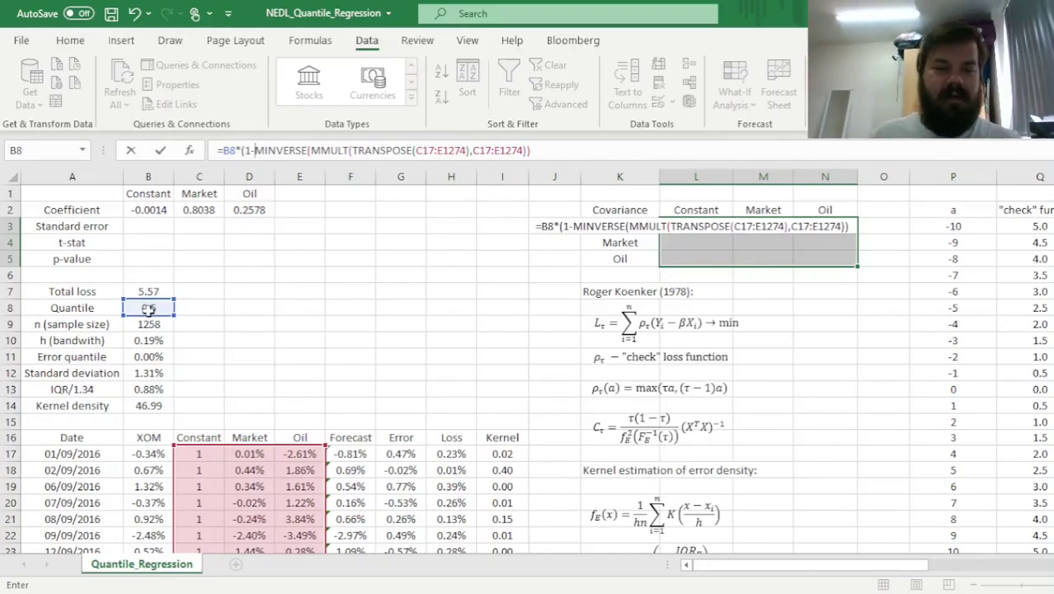
pyautogui.click(150, 307)
pyautogui.write(')/')
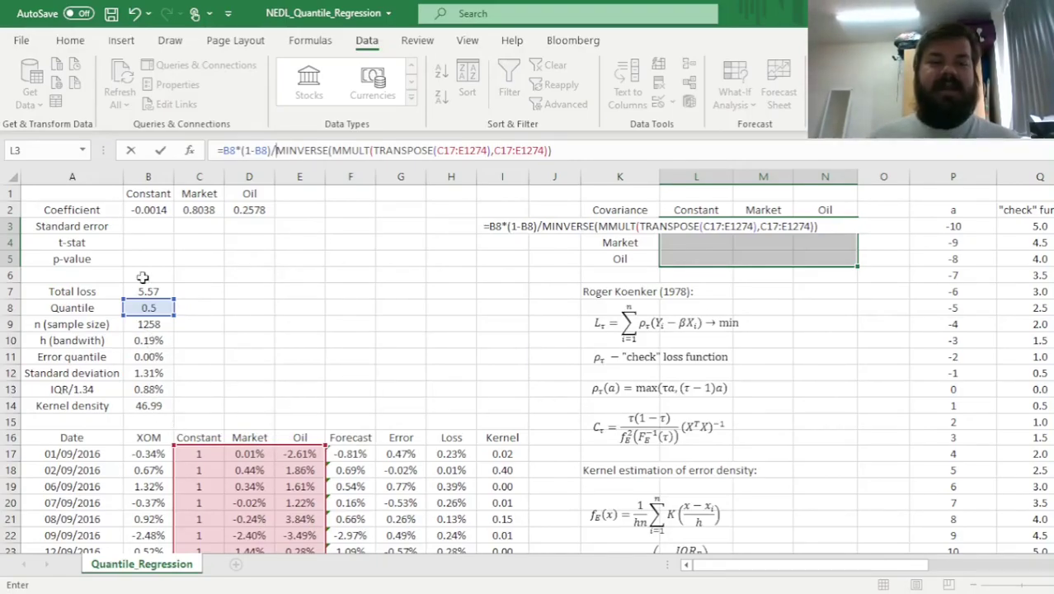
pyautogui.click(167, 407)
pyautogui.write('^2*')
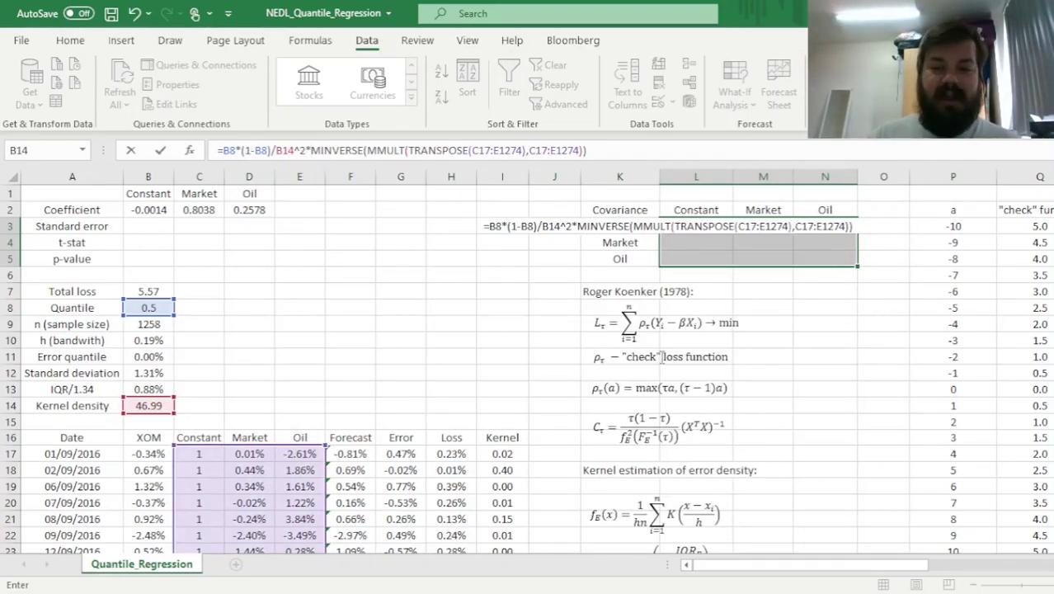
pyautogui.hotkey('ctrl', 'shift', 'Return')
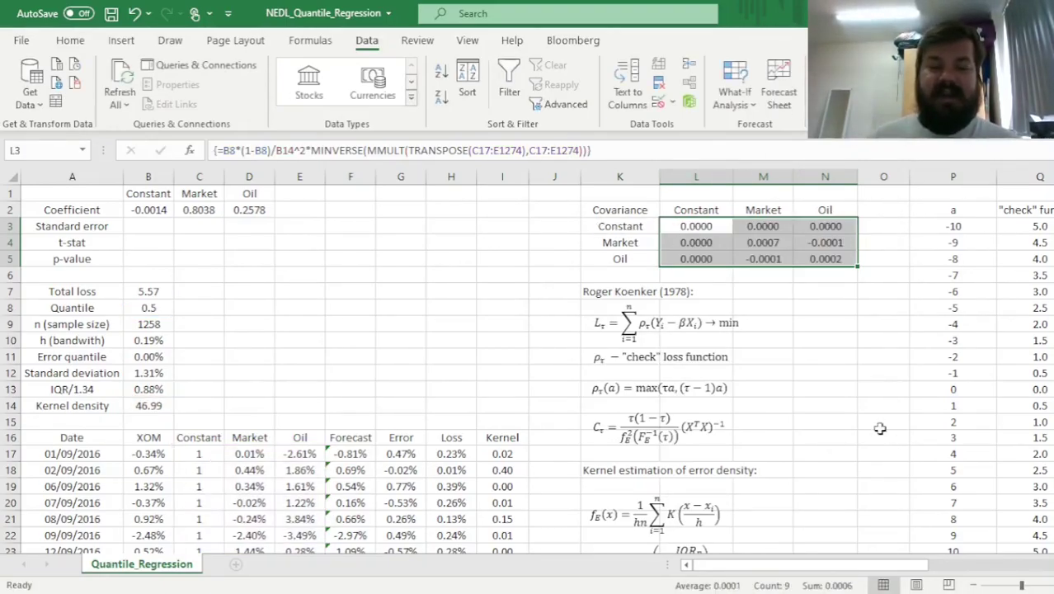
# Examine the diagonal variances for Constant, Market and Oil in cells L3, M4 and N5 of the covariance matrix.
pyautogui.click(685, 234)
pyautogui.keyDown('ctrl'); pyautogui.click(751, 239); pyautogui.keyUp('ctrl')
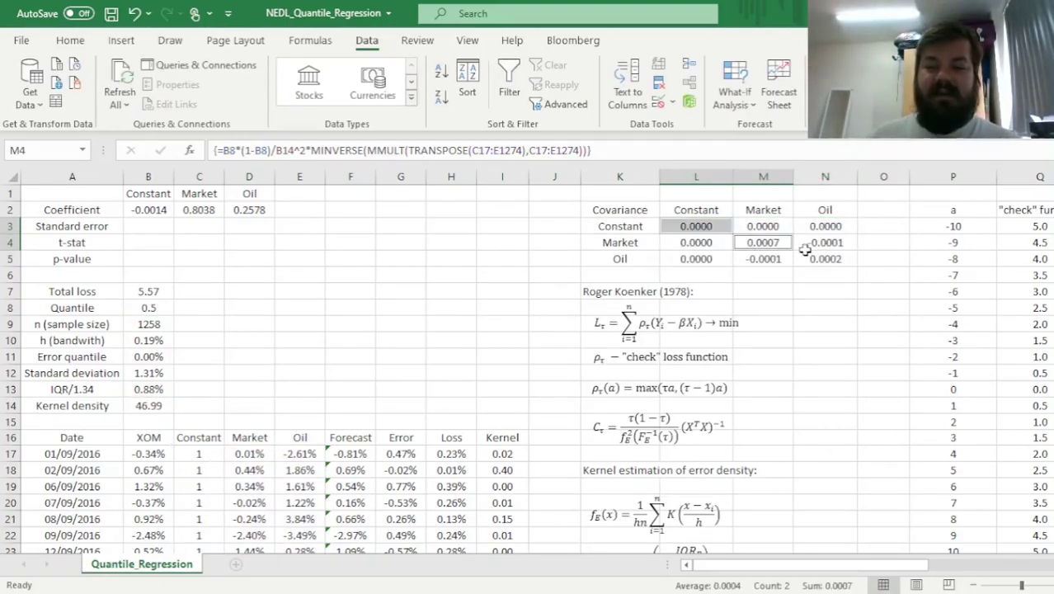
pyautogui.keyDown('ctrl'); pyautogui.click(819, 258); pyautogui.keyUp('ctrl')
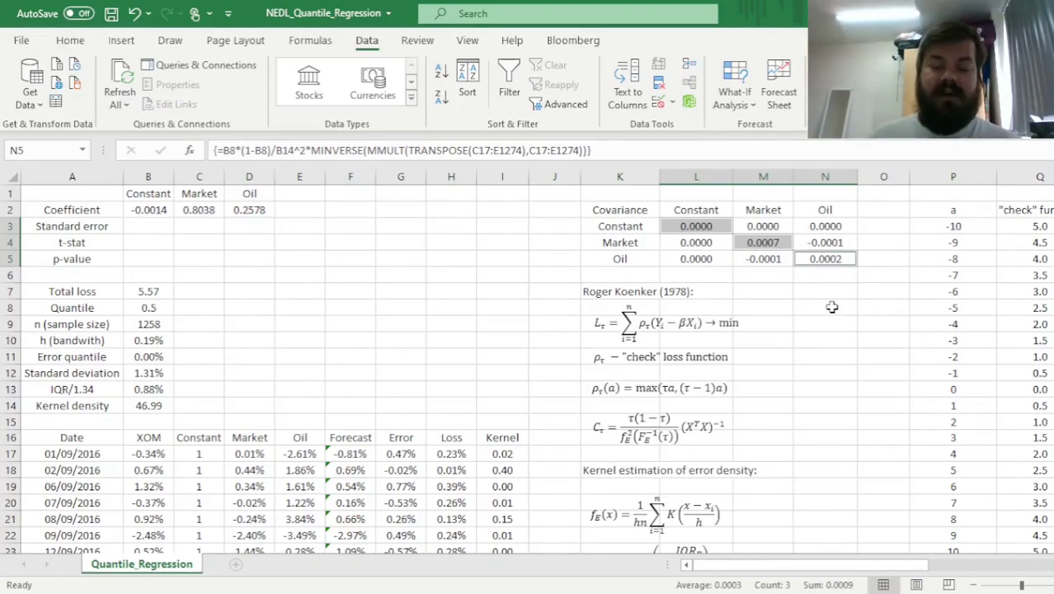
pyautogui.click(703, 228)
pyautogui.click(753, 239)
pyautogui.click(808, 260)
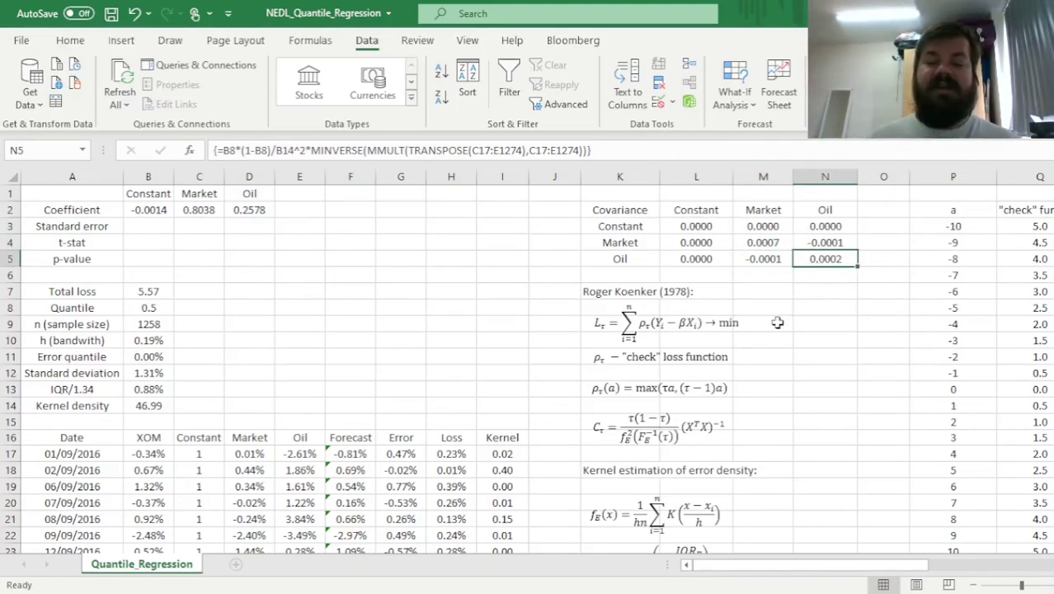
# Compute the Constant's standard error in B3 as =SQRT(L3).
pyautogui.click(155, 229)
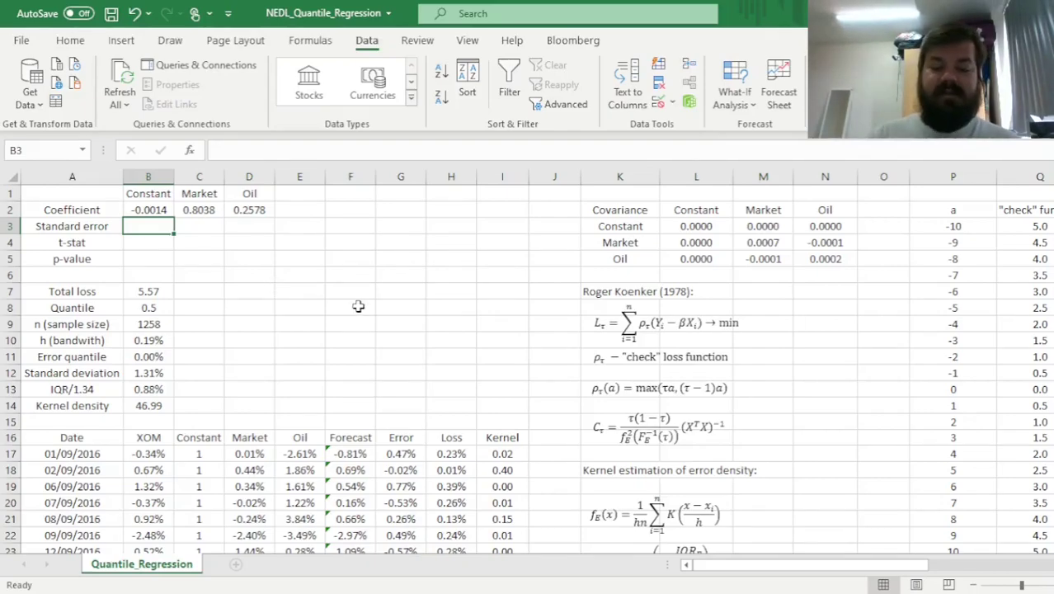
pyautogui.write('=SQRT(')
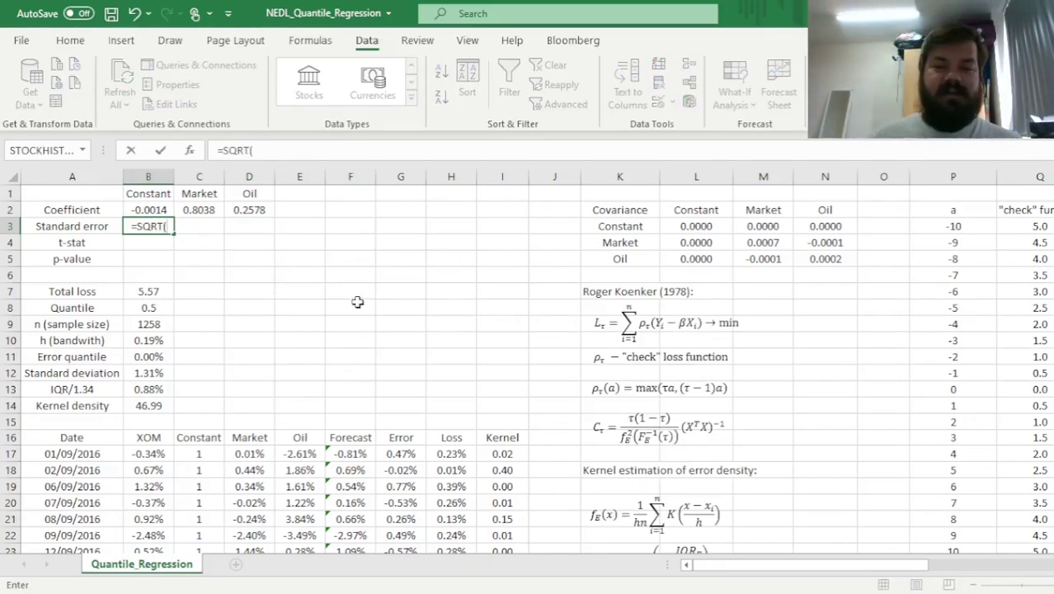
pyautogui.click(725, 229)
pyautogui.write(')')
pyautogui.press('Return')
pyautogui.press('Up')
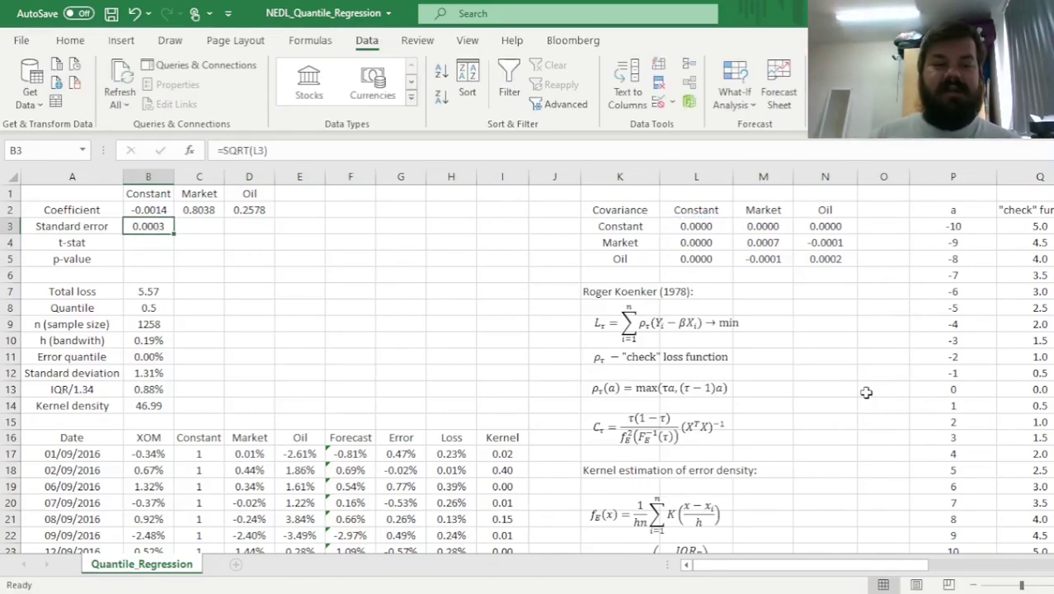
# Compute the Market coefficient's standard error in C3 as =SQRT(M4).
pyautogui.press('Right')
pyautogui.write('=SQRT(')
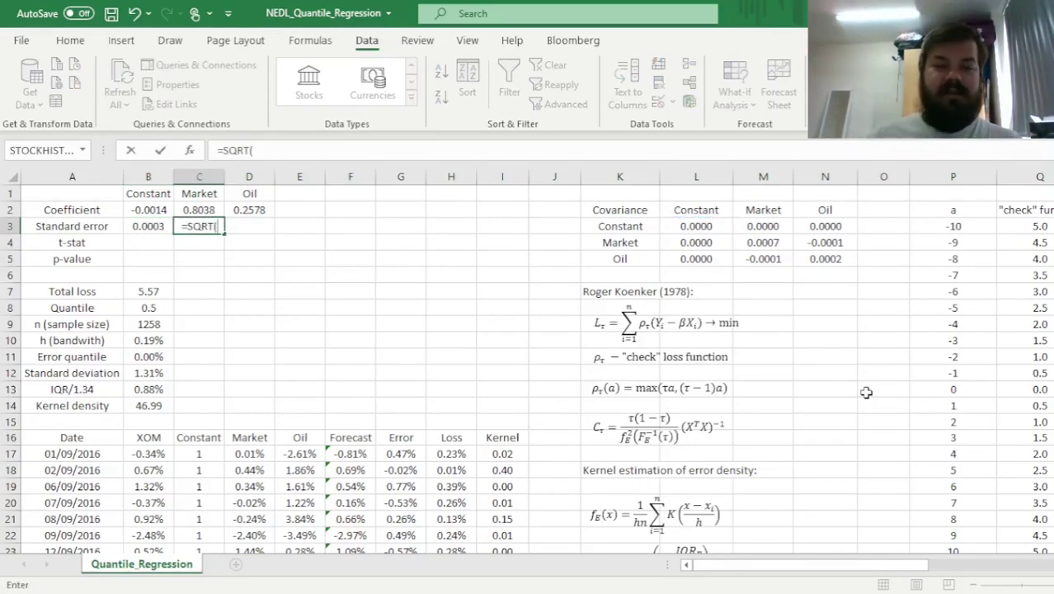
pyautogui.click(758, 240)
pyautogui.write(')')
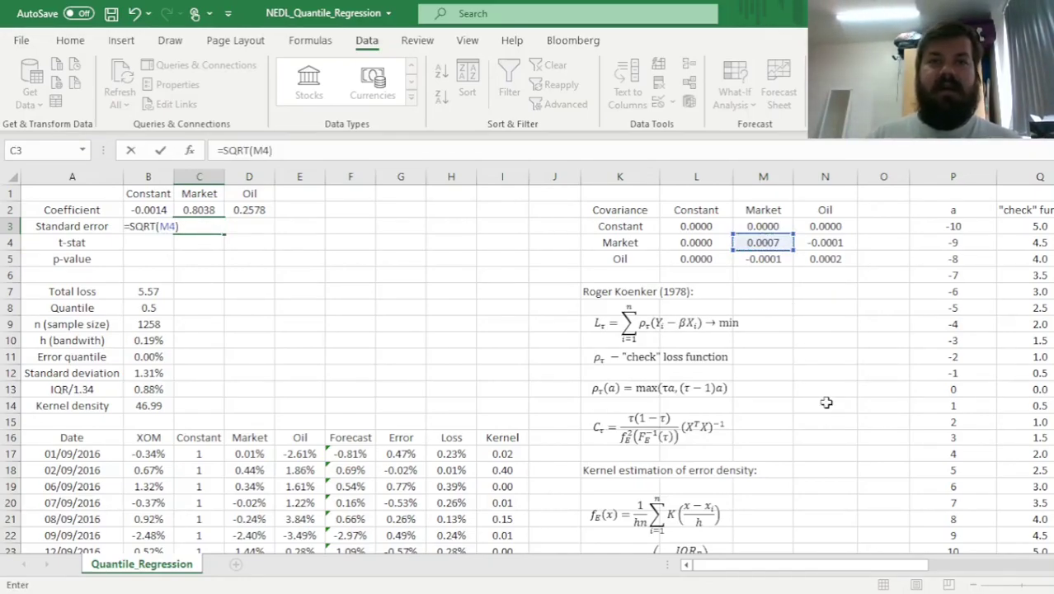
pyautogui.press('Return')
pyautogui.press('Up')
# Compute the Oil coefficient's standard error in D3 as =SQRT(N5).
pyautogui.press('Right')
pyautogui.write('=')
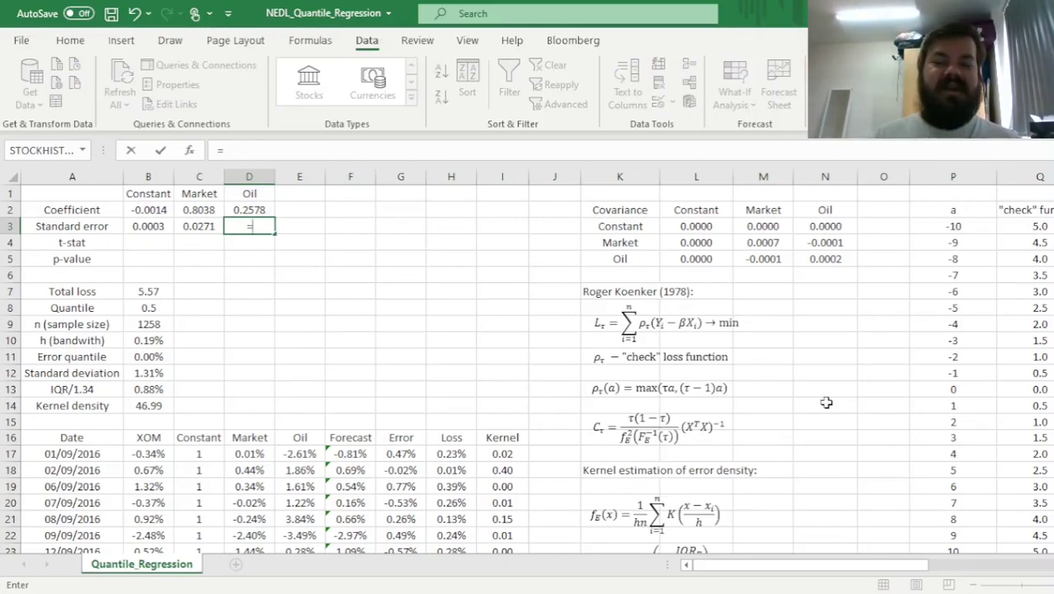
pyautogui.write('SQRT(')
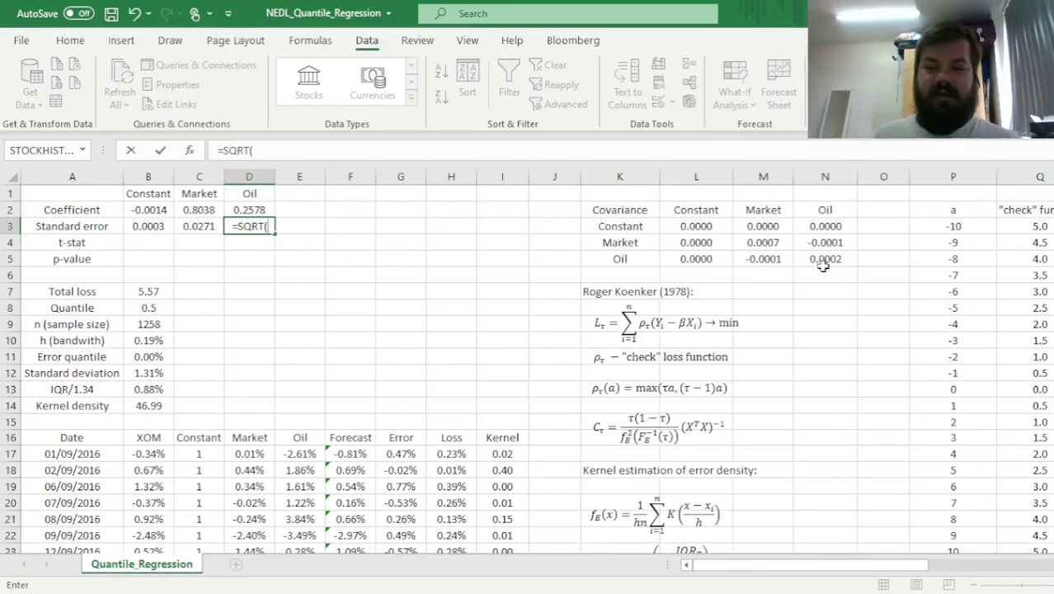
pyautogui.click(823, 261)
pyautogui.write(')')
pyautogui.hotkey('ctrl', 'Return')
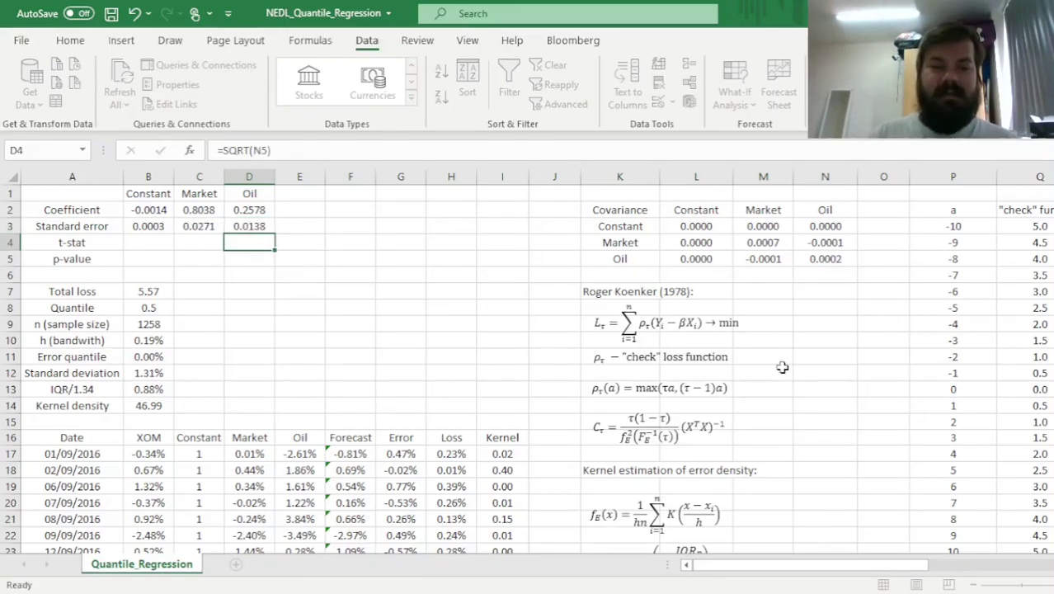
# Compute the Constant's t-stat in B4 as =B2/B3 and copy the formula across to Market and Oil through D4.
pyautogui.click(145, 242)
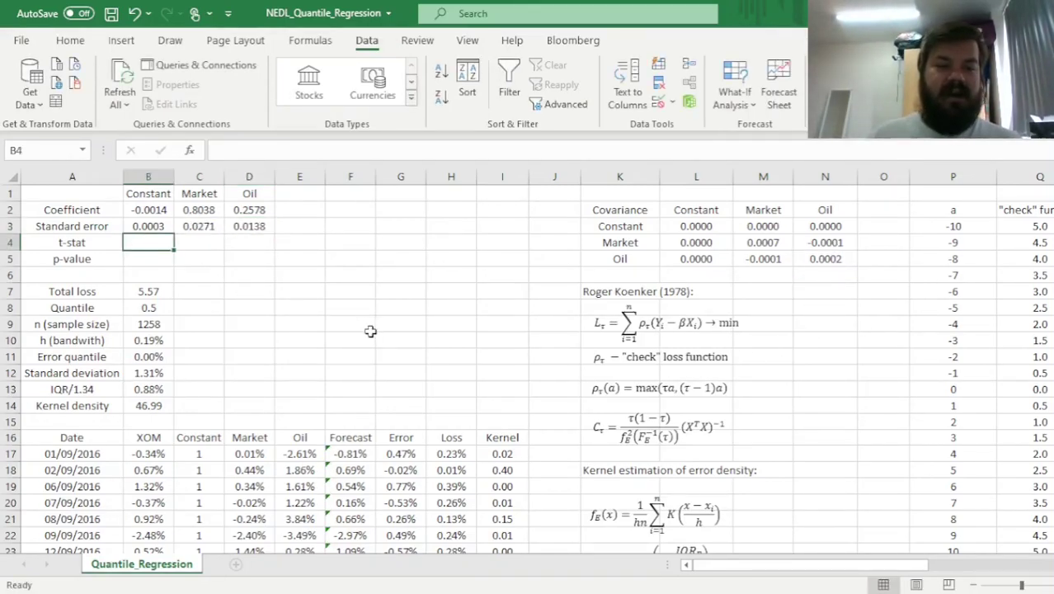
pyautogui.write('=')
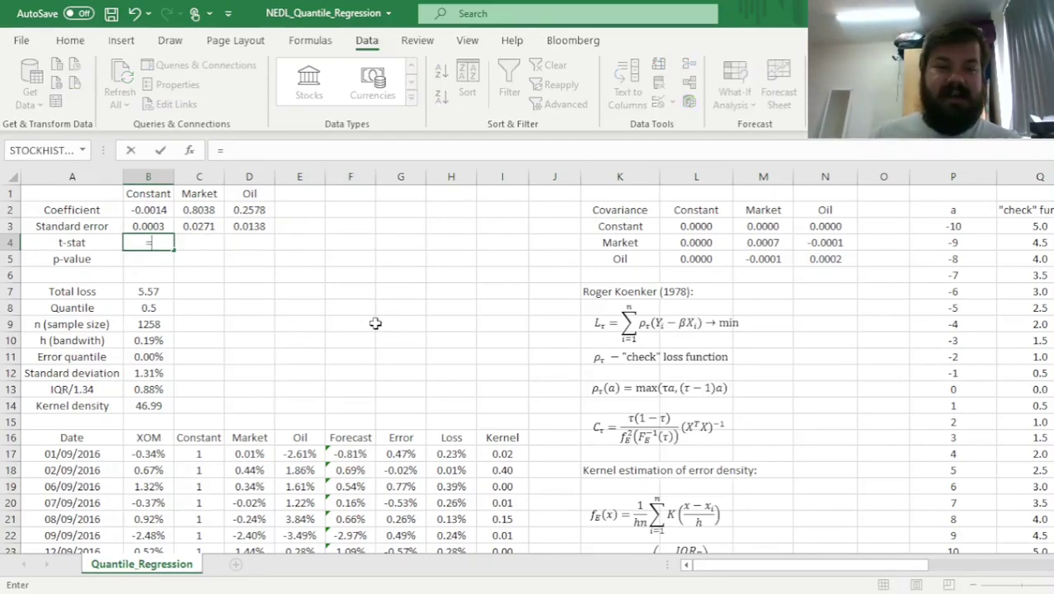
pyautogui.click(157, 211)
pyautogui.write('/')
pyautogui.press('Up')
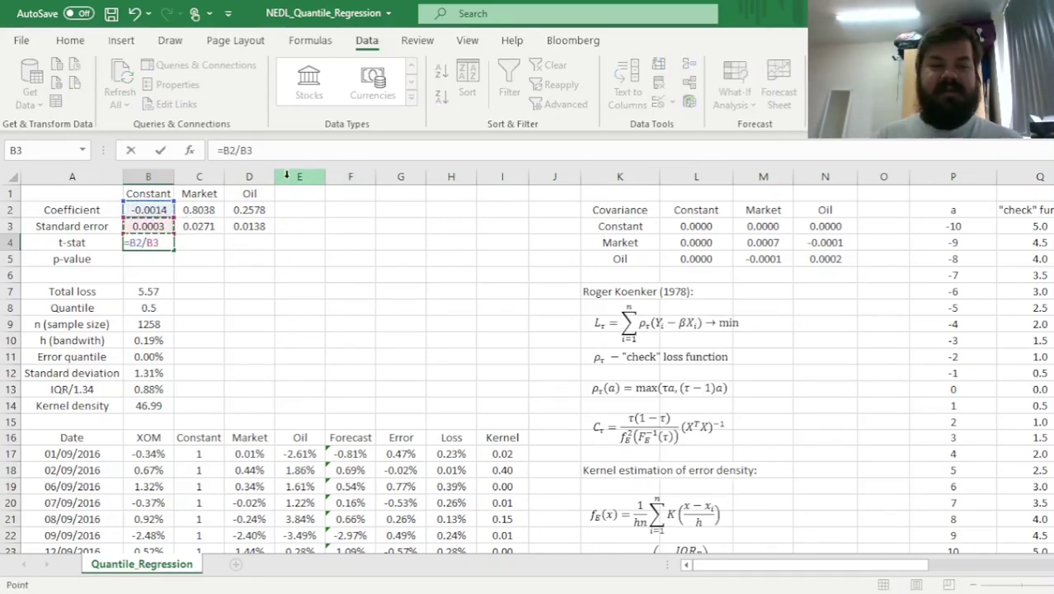
pyautogui.hotkey('ctrl', 'Return')
pyautogui.moveTo(176, 253); pyautogui.dragTo(268, 253)
pyautogui.click(165, 261)
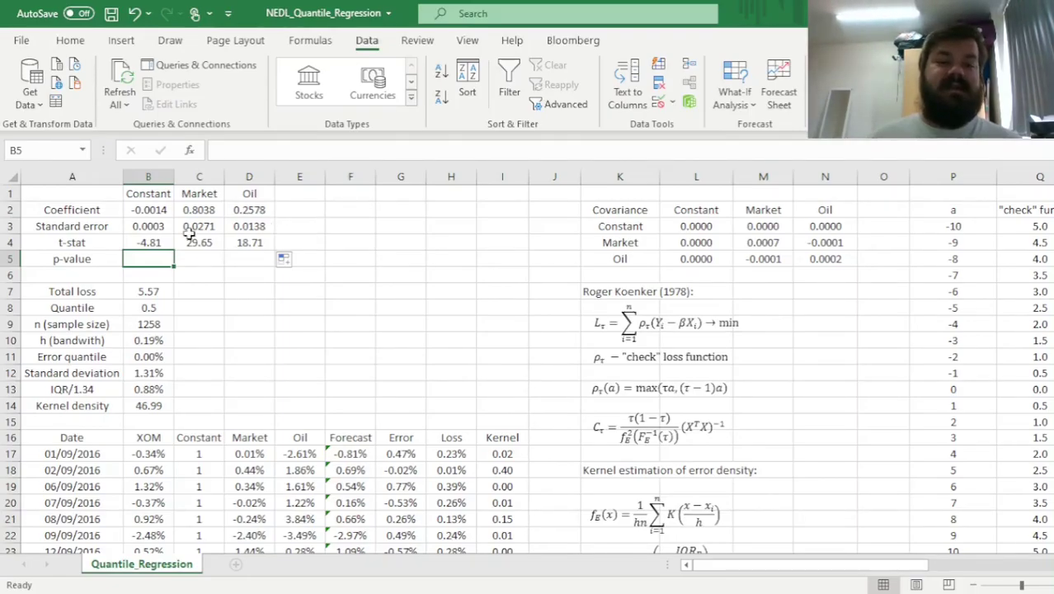
pyautogui.moveTo(157, 241); pyautogui.dragTo(244, 245)
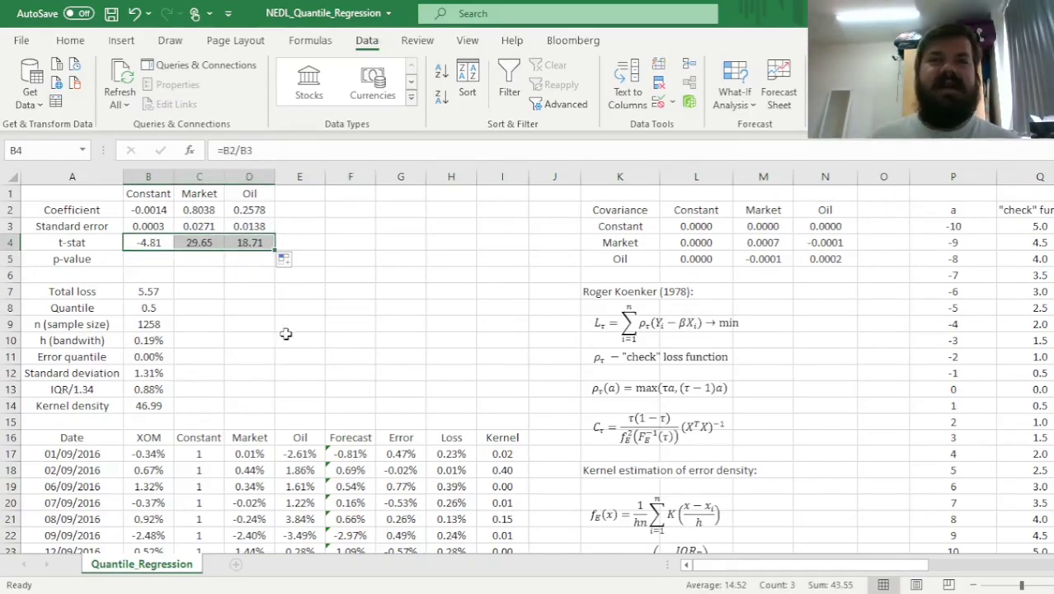
# Begin the Constant's p-value formula in B5 with =T.DIST.2T(ABS(B4),B9, using the sample size for the degrees of freedom.
pyautogui.click(155, 263)
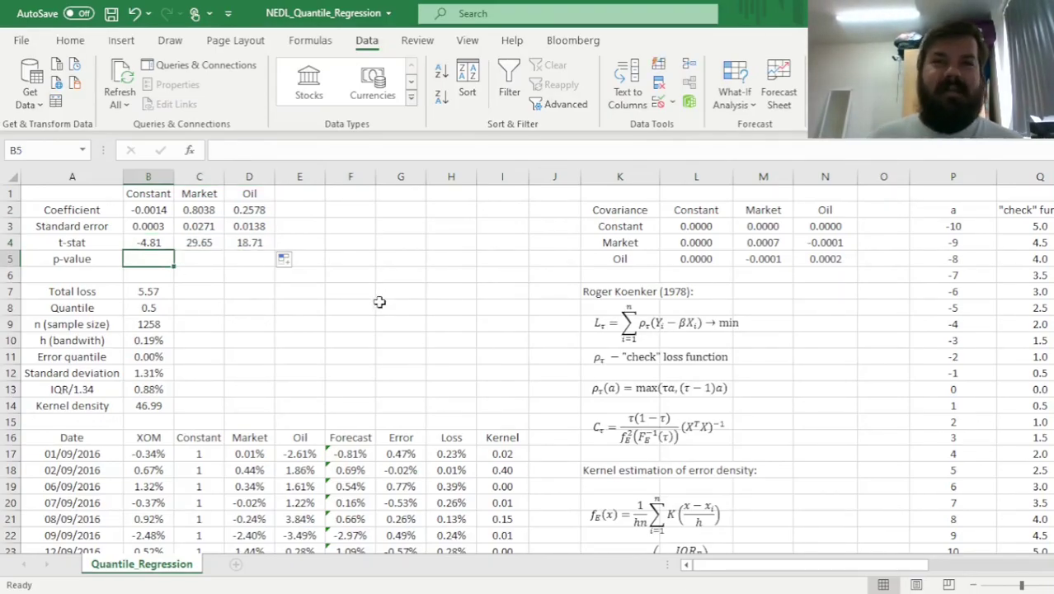
pyautogui.write('=')
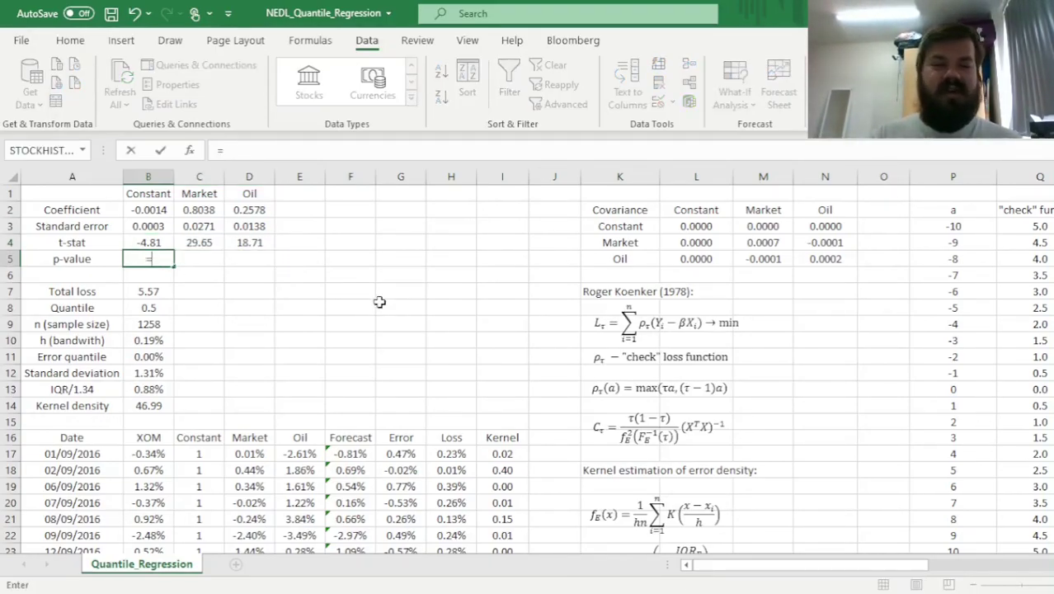
pyautogui.write('T.DIS')
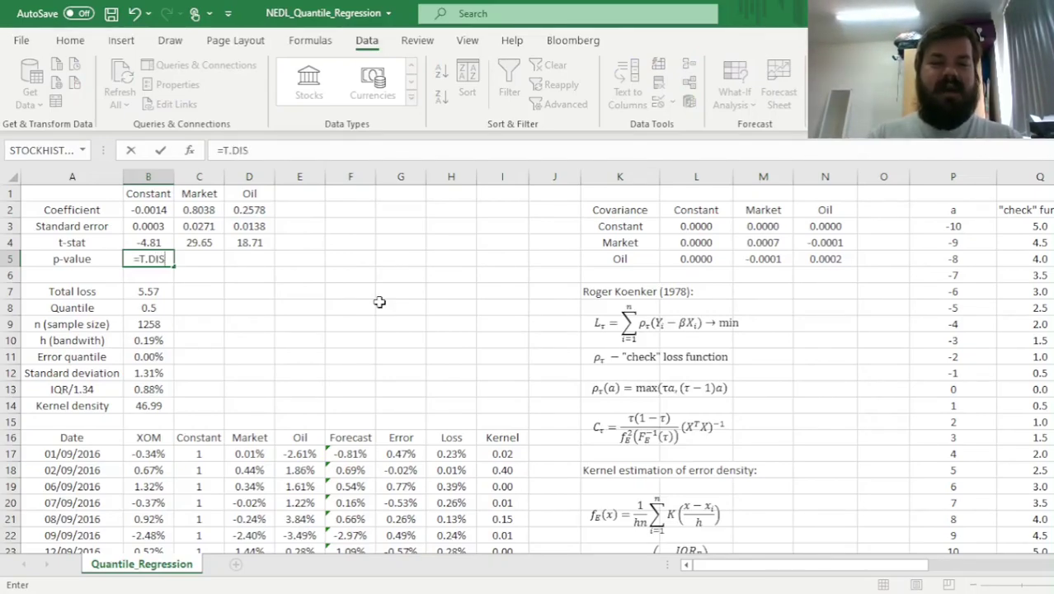
pyautogui.write('T.2T(ABS(')
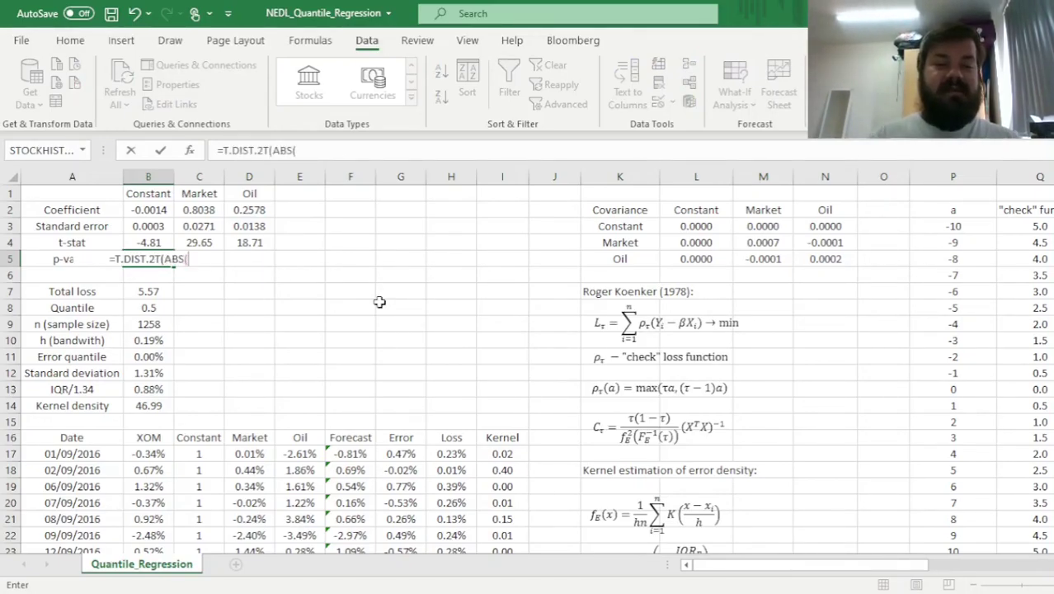
pyautogui.press('Up')
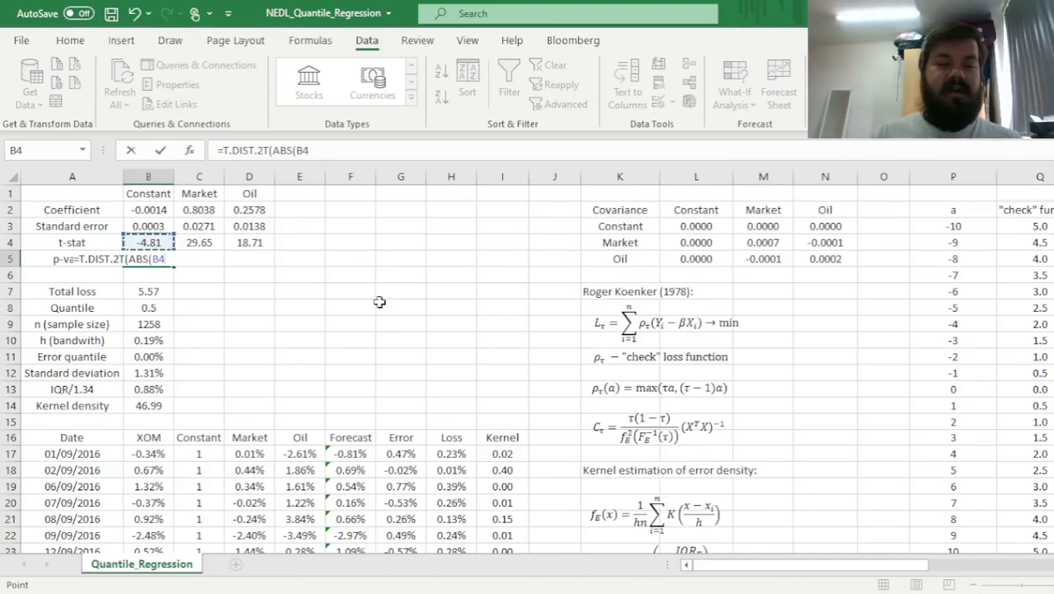
pyautogui.write('),')
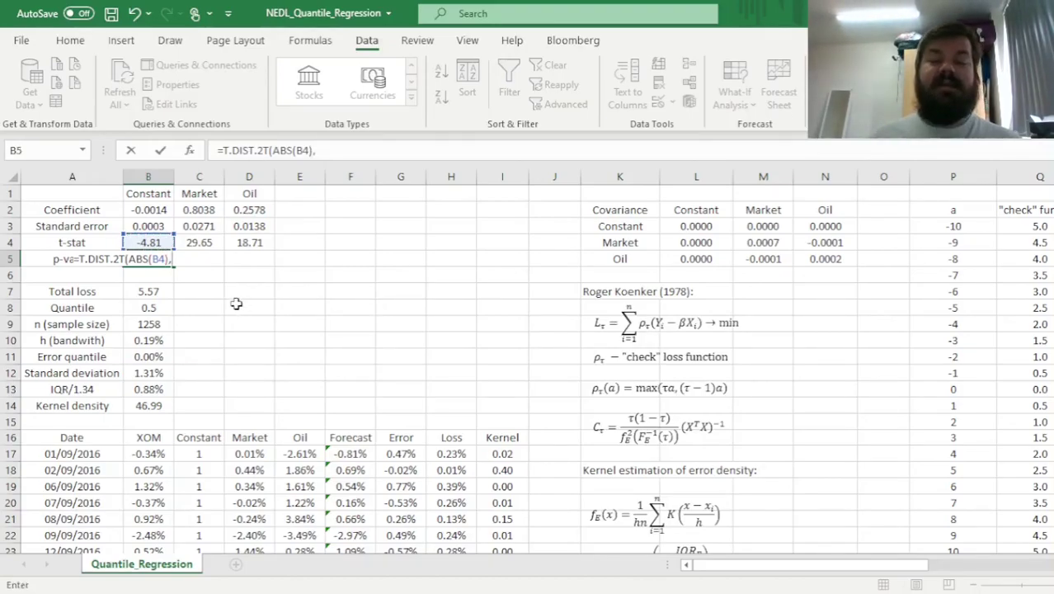
pyautogui.click(170, 326)
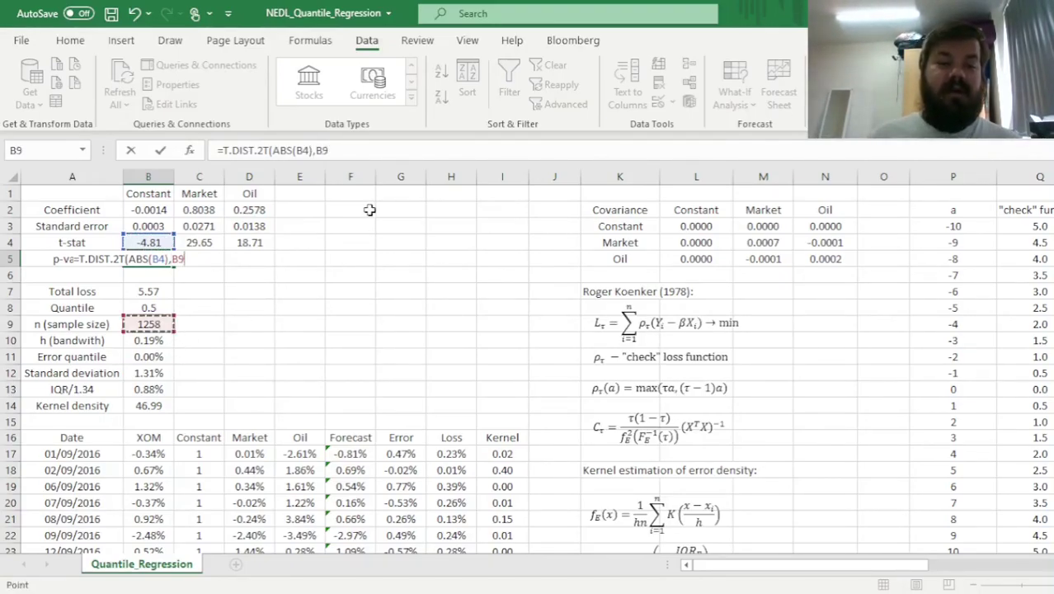
# Finish the p-value formula with degrees of freedom $B9-3 and copy it across to Market and Oil through D5.
pyautogui.click(316, 151)
pyautogui.write('$B9')
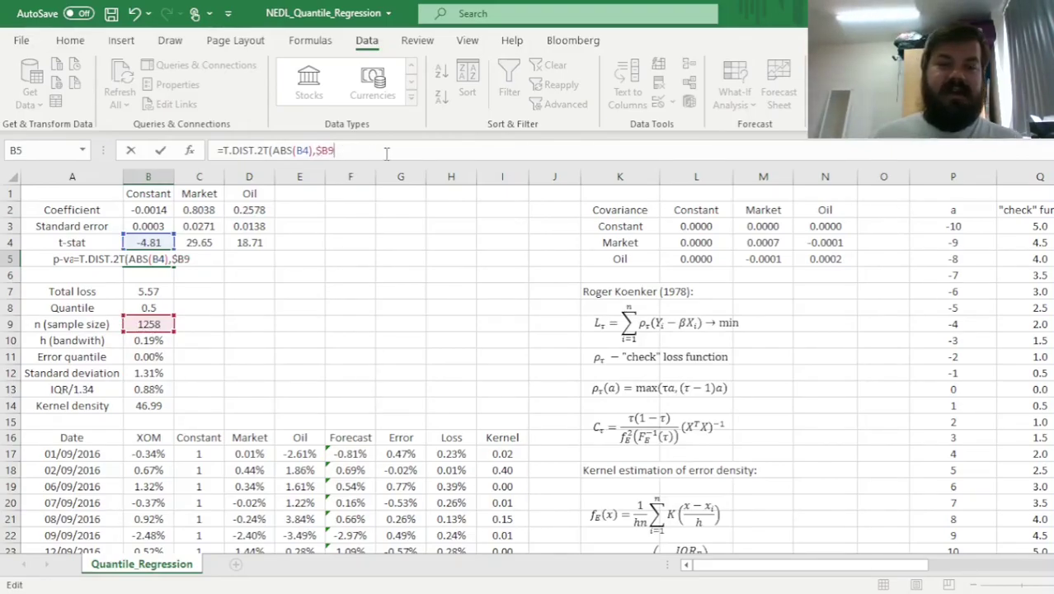
pyautogui.write('-3')
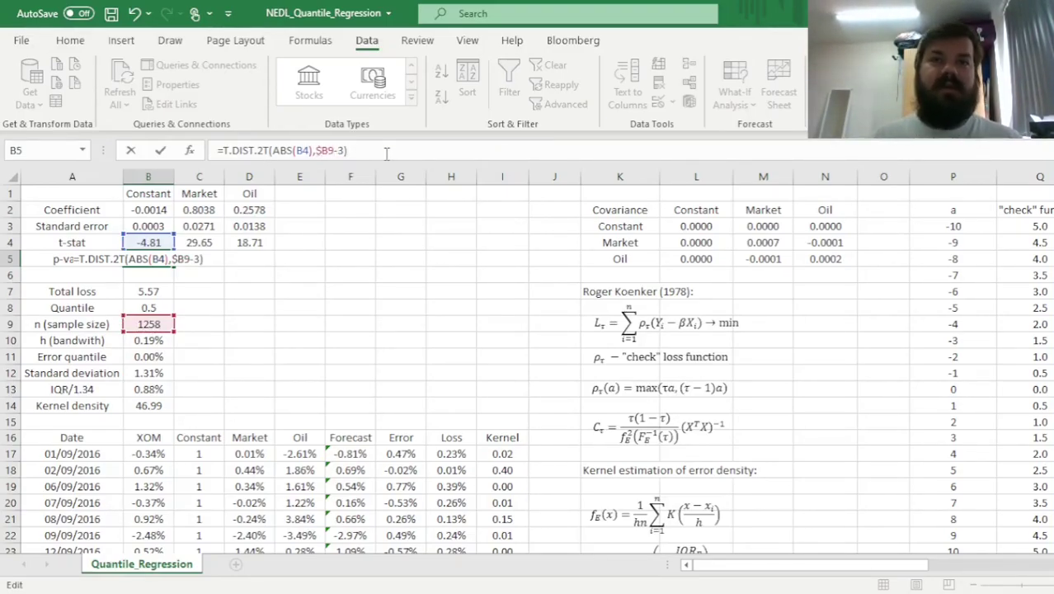
pyautogui.write(')')
pyautogui.press('Return')
pyautogui.press('Up')
pyautogui.moveTo(174, 267); pyautogui.dragTo(276, 275)
pyautogui.click(198, 311)
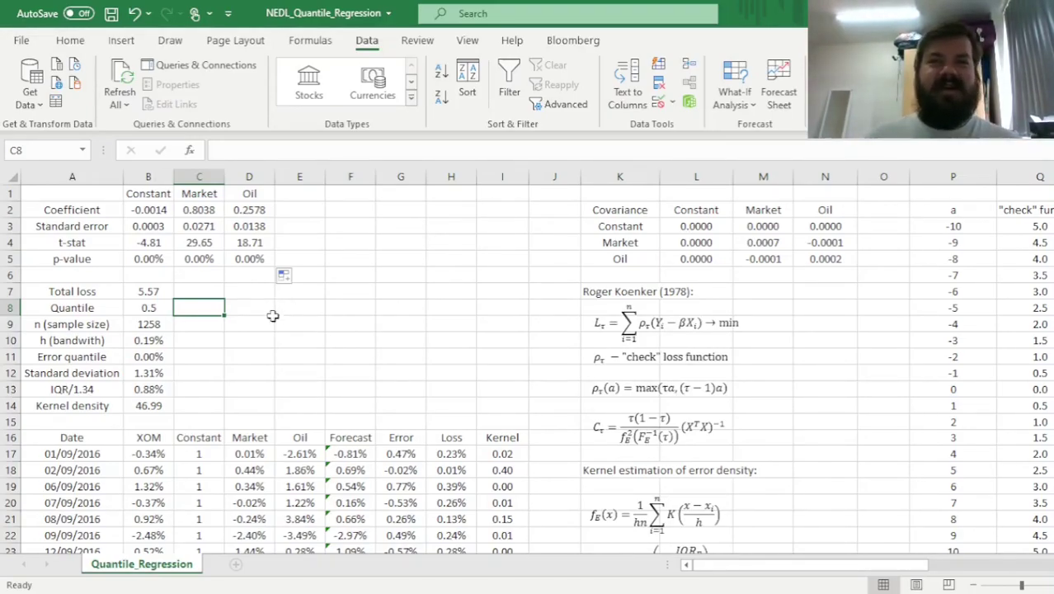
# Set the quantile in B8 to 0.1 and check the Market and Oil coefficients.
pyautogui.click(144, 306)
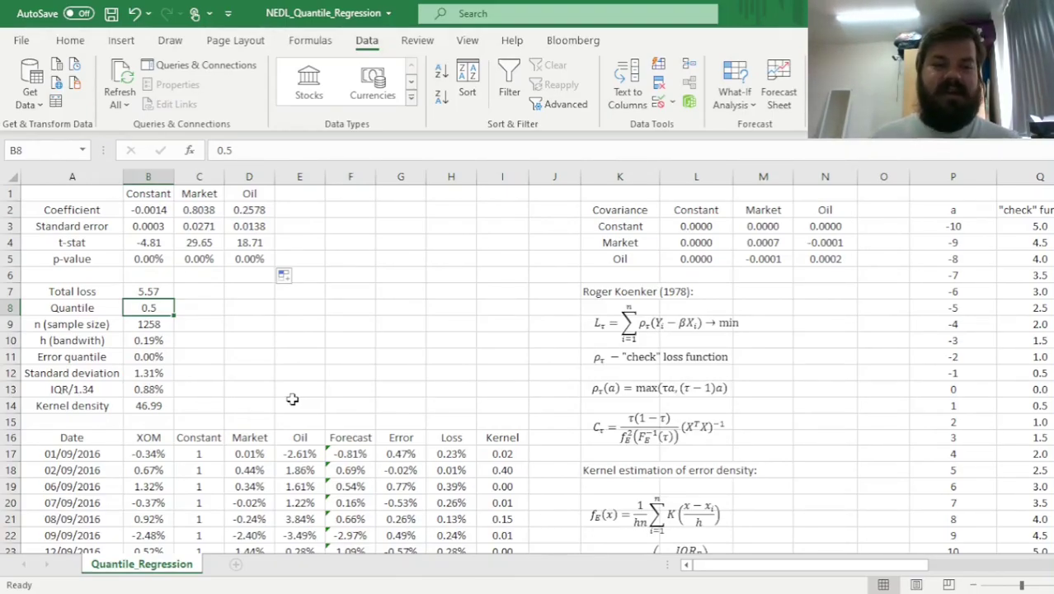
pyautogui.write('0.1')
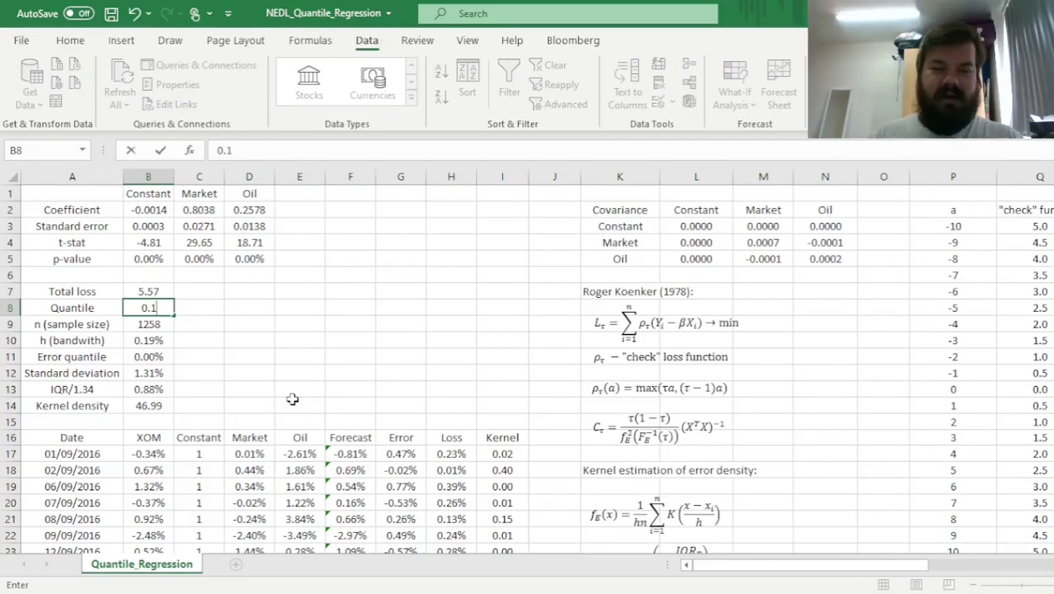
pyautogui.press('Return')
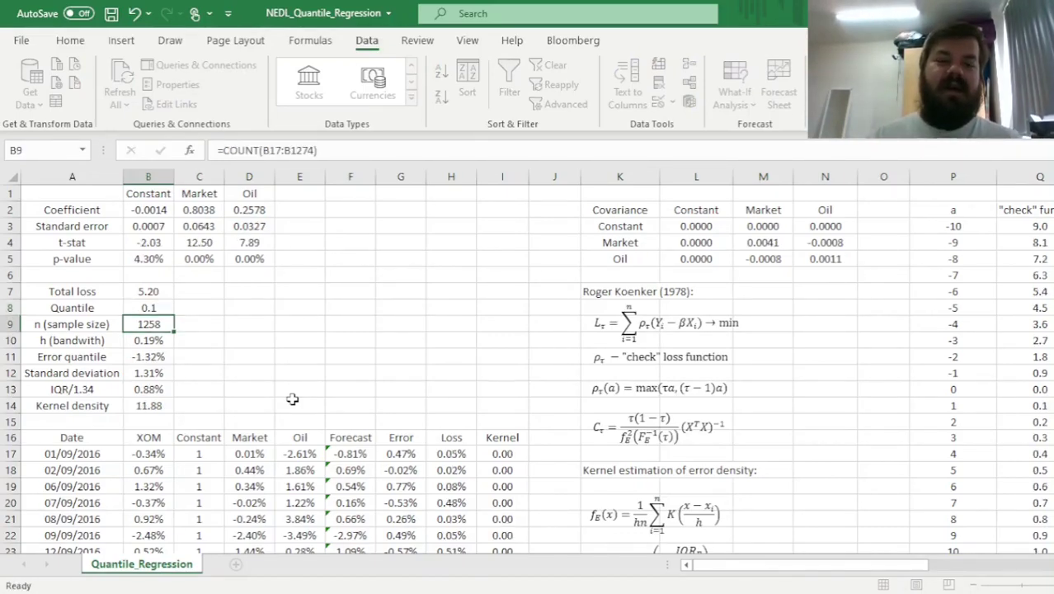
pyautogui.press('Up')
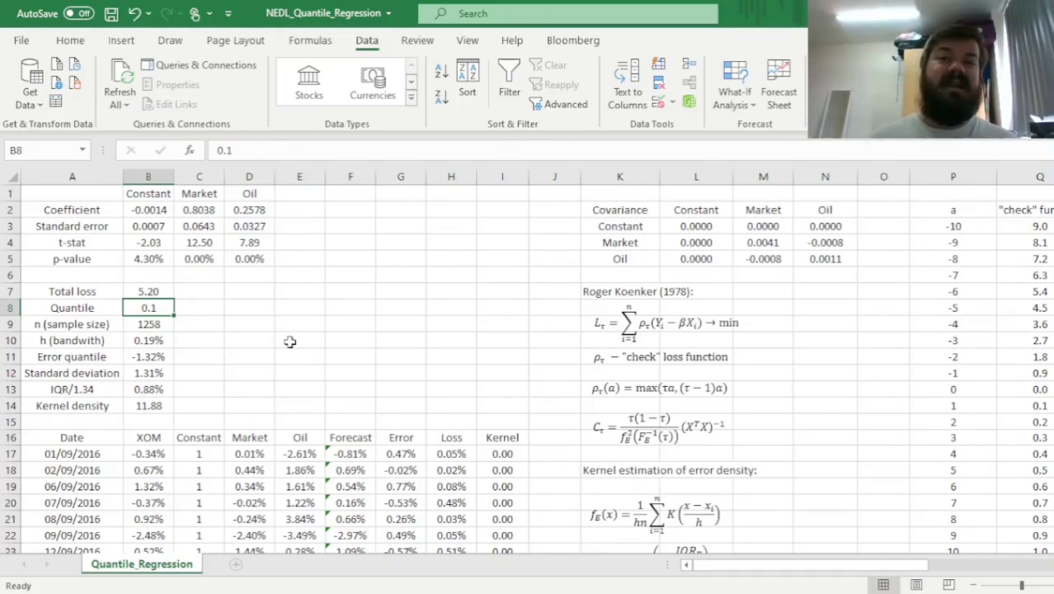
pyautogui.moveTo(198, 193); pyautogui.dragTo(243, 209)
pyautogui.click(188, 309)
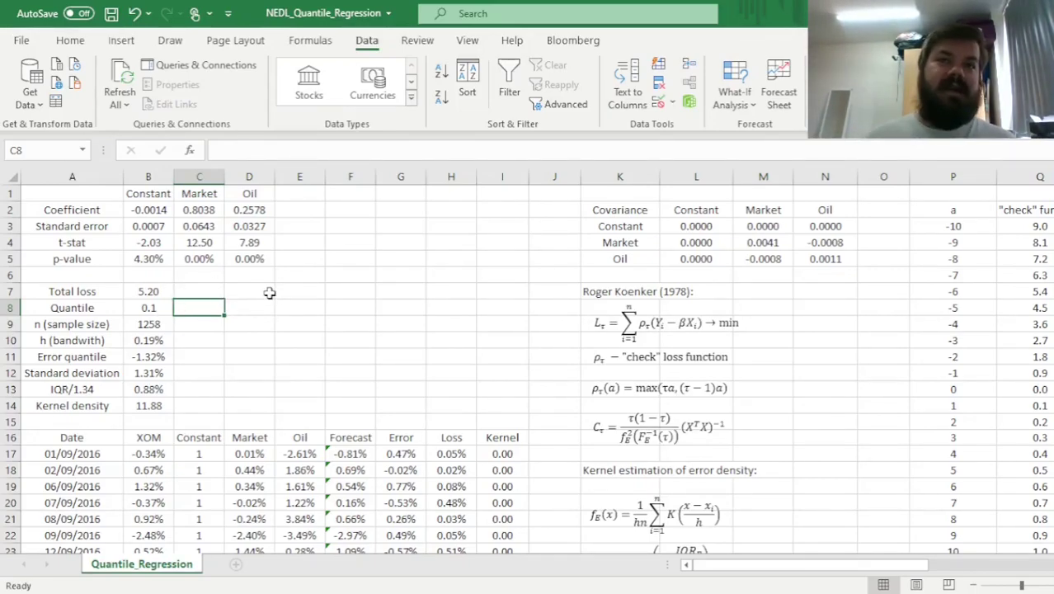
# Rerun Solver with GRG Nonlinear to minimise the total loss in B7 by changing the coefficients B2:D2.
pyautogui.click(162, 302)
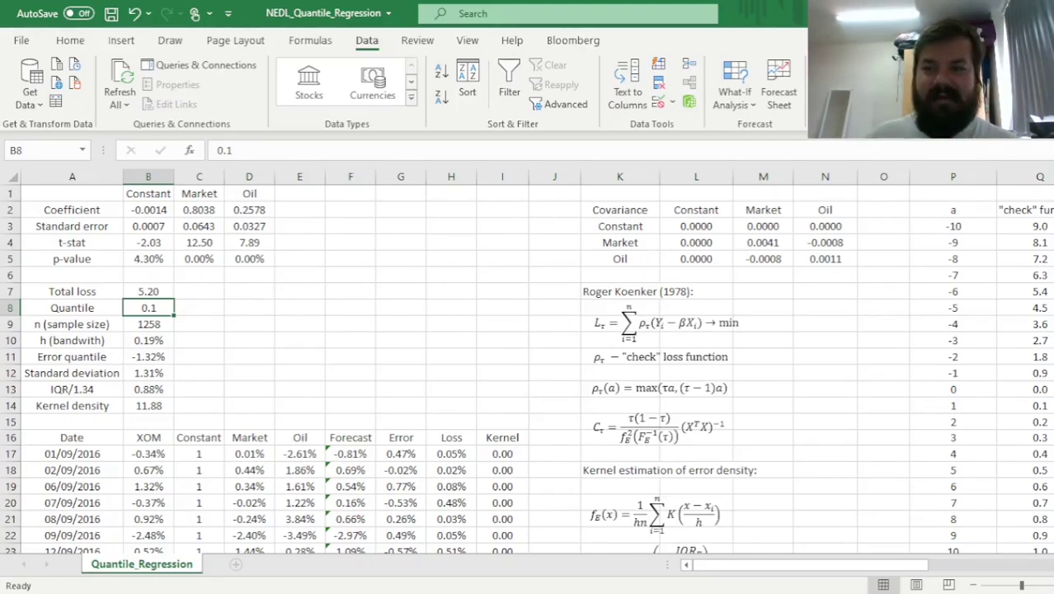
pyautogui.click(982, 85)
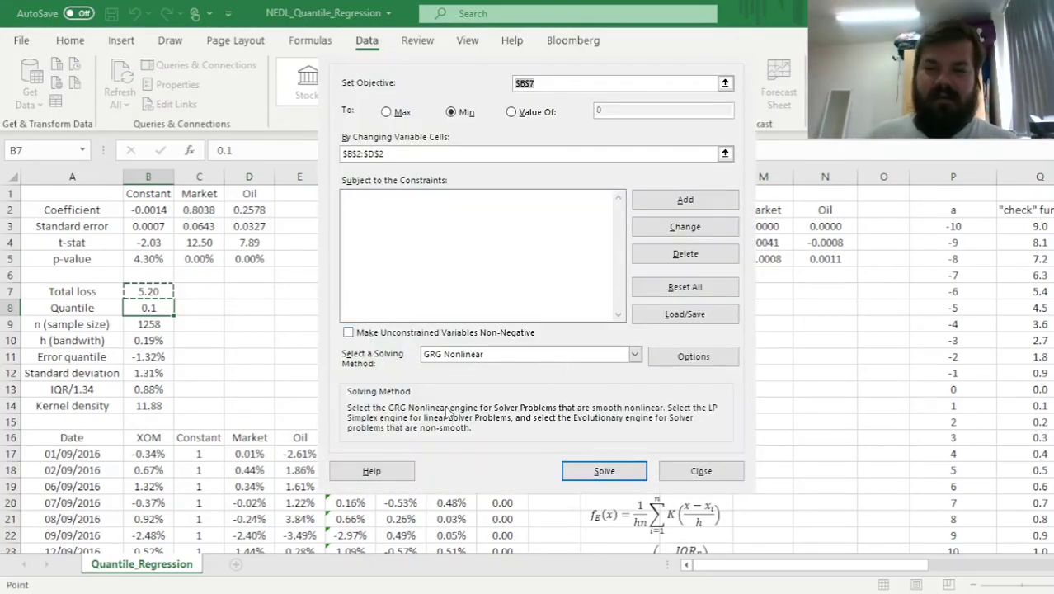
pyautogui.click(637, 471)
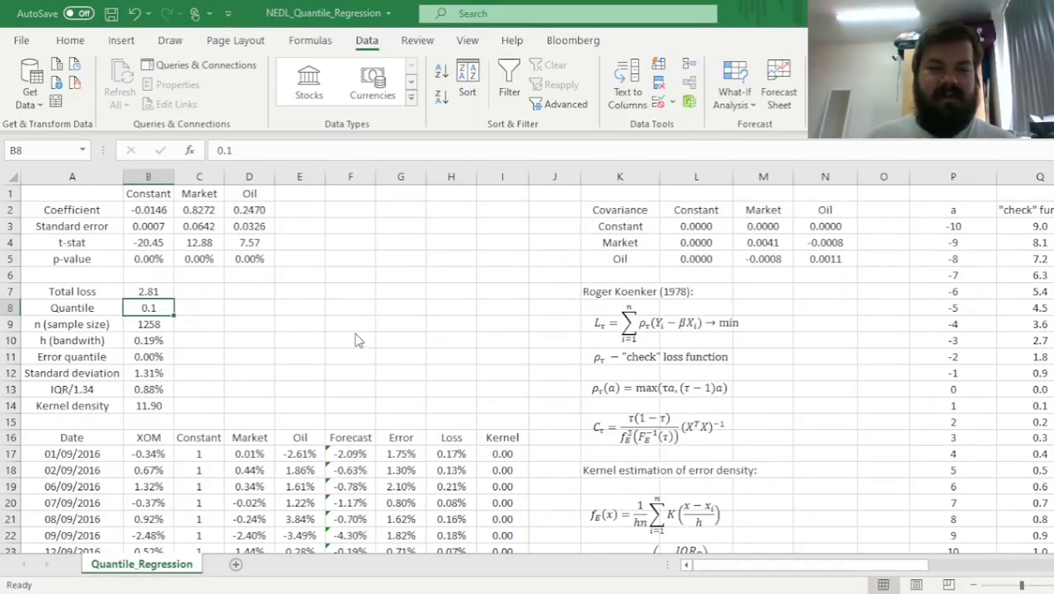
# Examine the re-estimated Constant, Market and Oil coefficients in B2:D2 against the quantile in B8.
pyautogui.click(158, 211)
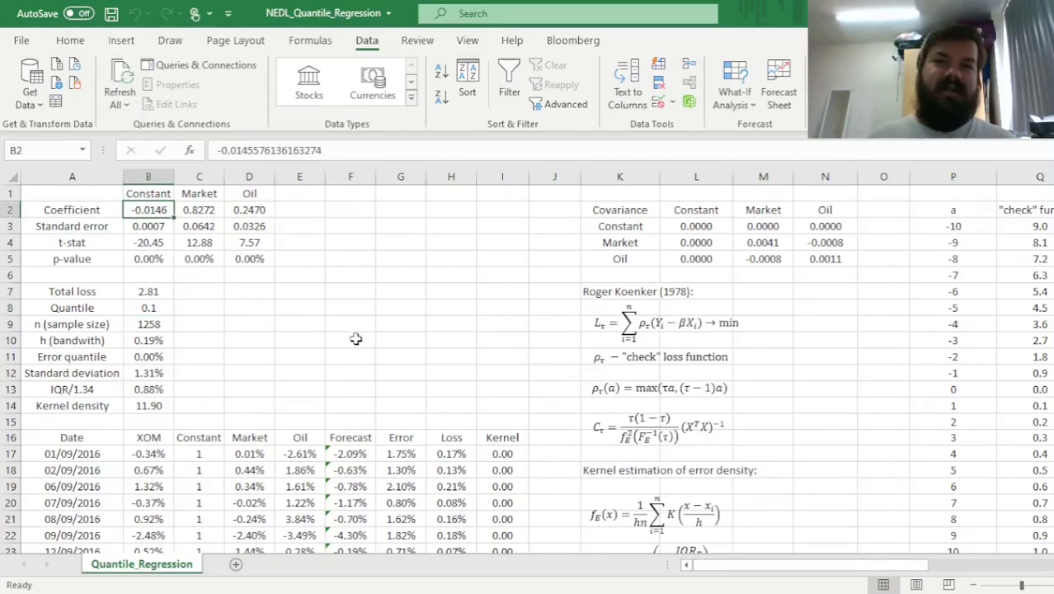
pyautogui.click(146, 308)
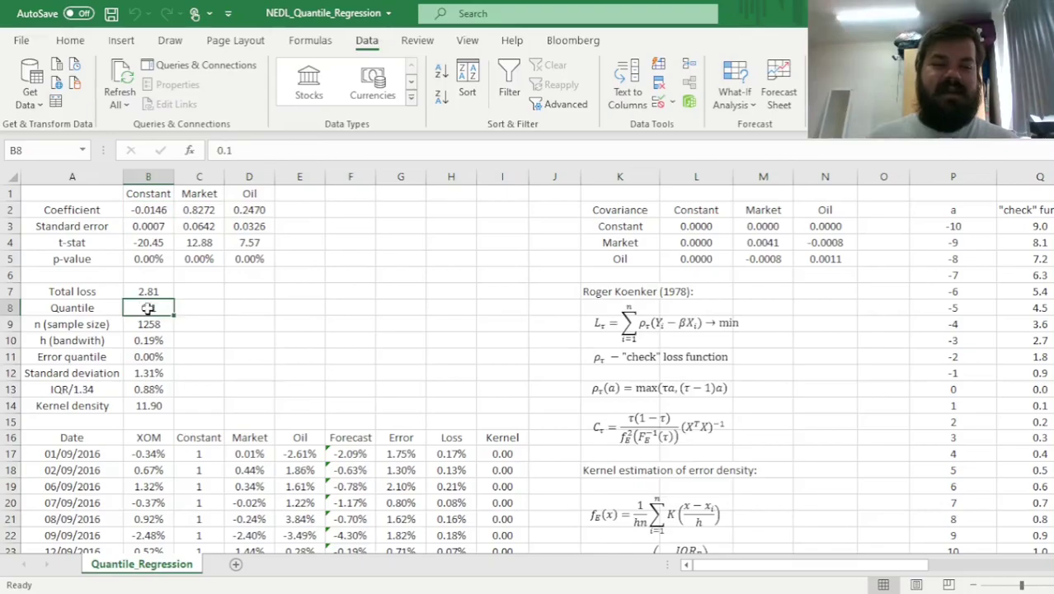
pyautogui.click(162, 213)
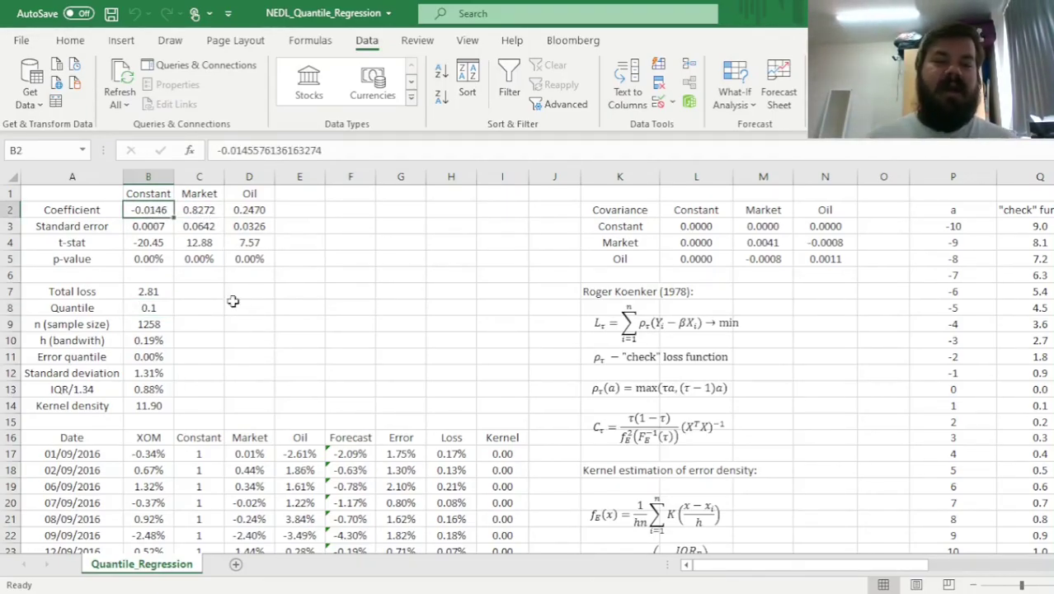
pyautogui.moveTo(202, 215); pyautogui.dragTo(255, 209)
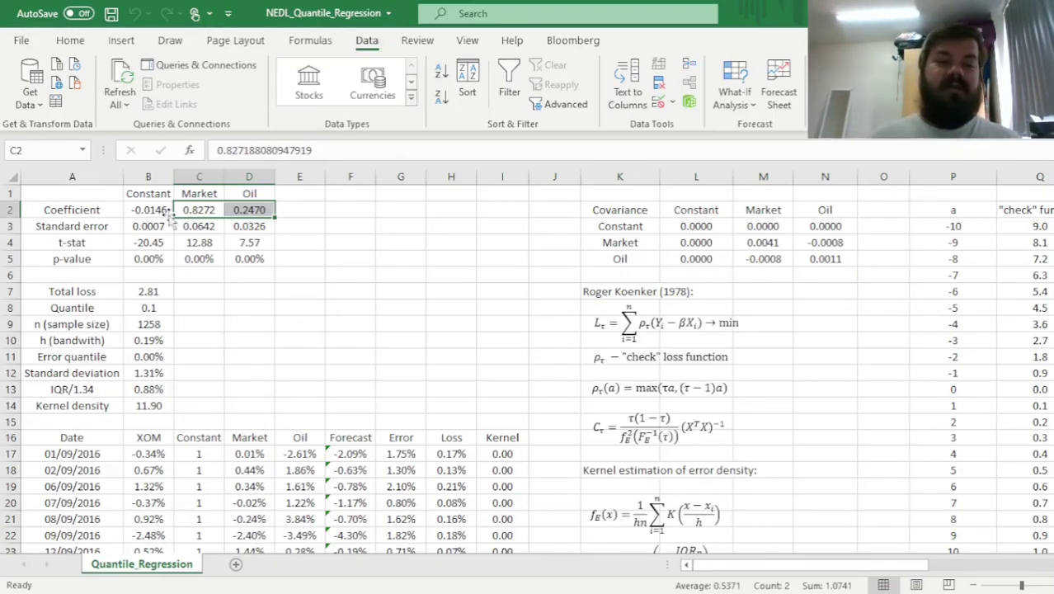
# Set the quantile in B8 to 0.9 and rerun Solver to minimise the total loss in B7 by changing the coefficients B2:D2.
pyautogui.click(202, 211)
pyautogui.moveTo(203, 211); pyautogui.dragTo(239, 212)
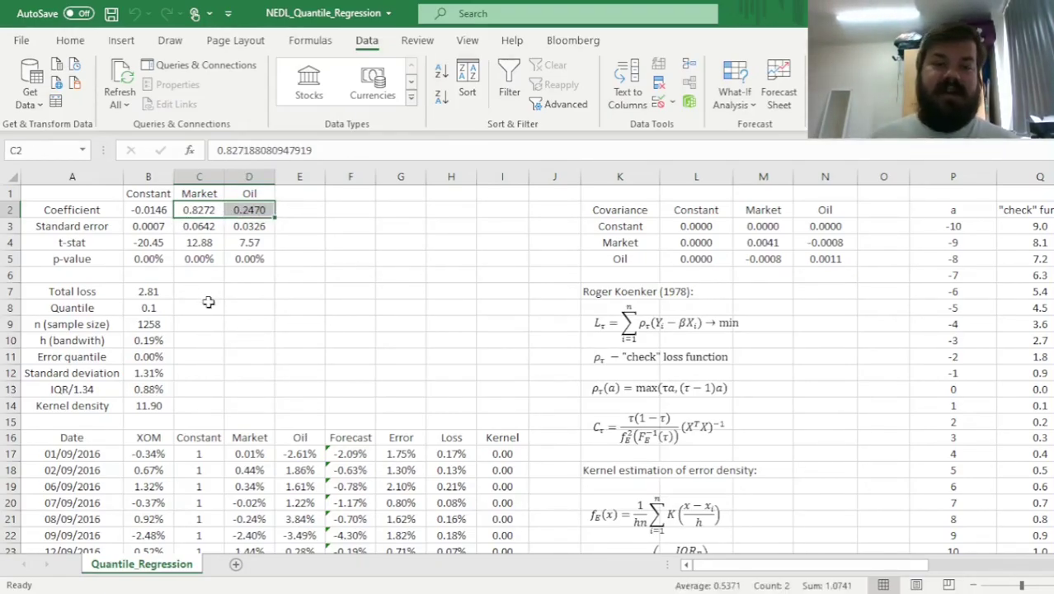
pyautogui.click(148, 308)
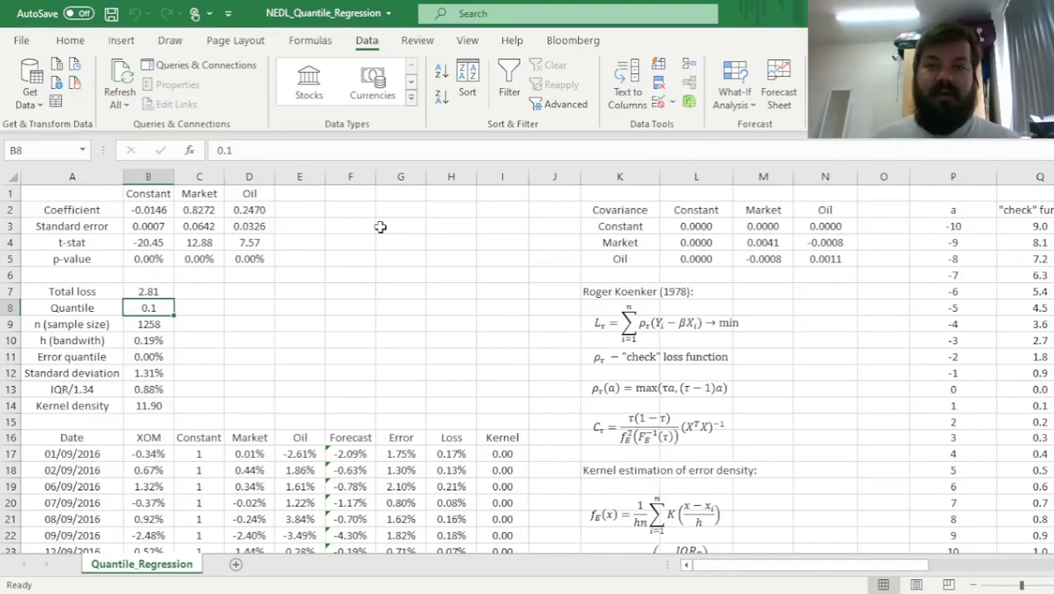
pyautogui.write('0.9')
pyautogui.press('Return')
pyautogui.press('Up')
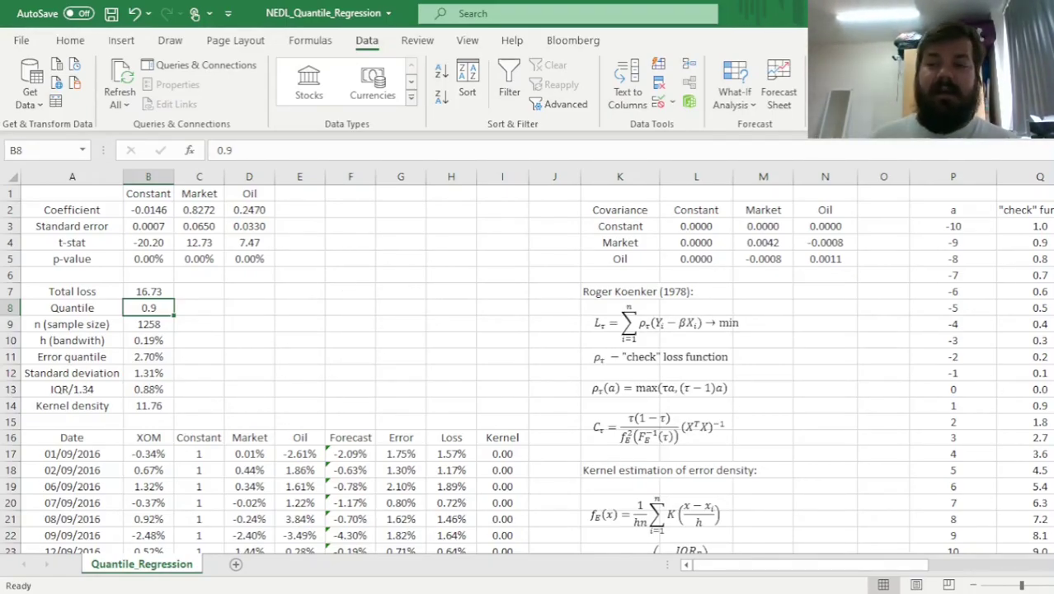
pyautogui.hotkey('ctrl', 'shift', 's')
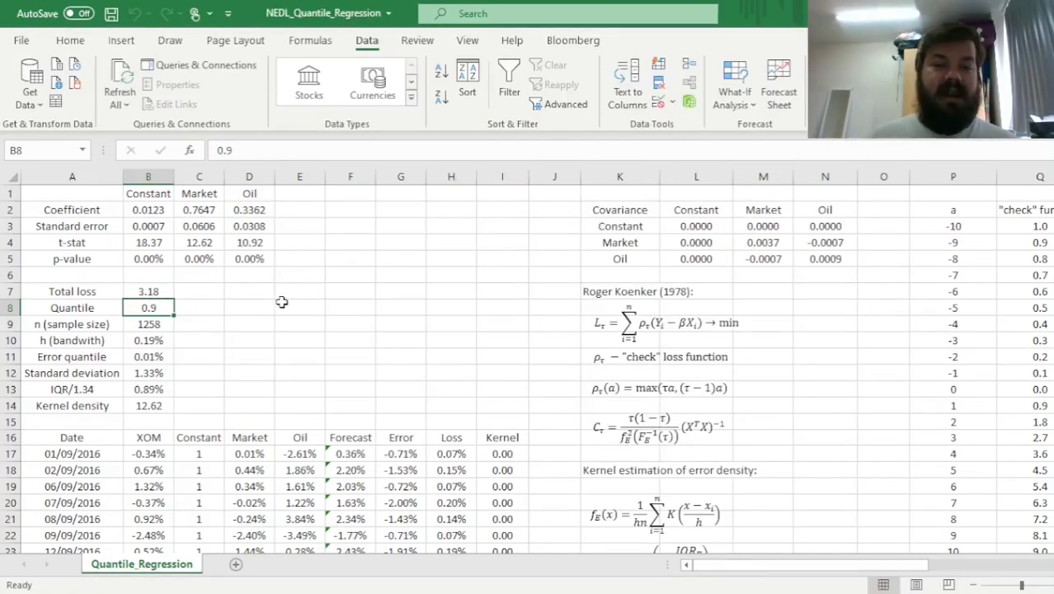
# Examine the Market and Oil coefficients, t-stats and p-values, and compare the Constant coefficient in B2 with the quantile in B8.
pyautogui.click(217, 208)
pyautogui.moveTo(218, 207); pyautogui.dragTo(252, 209)
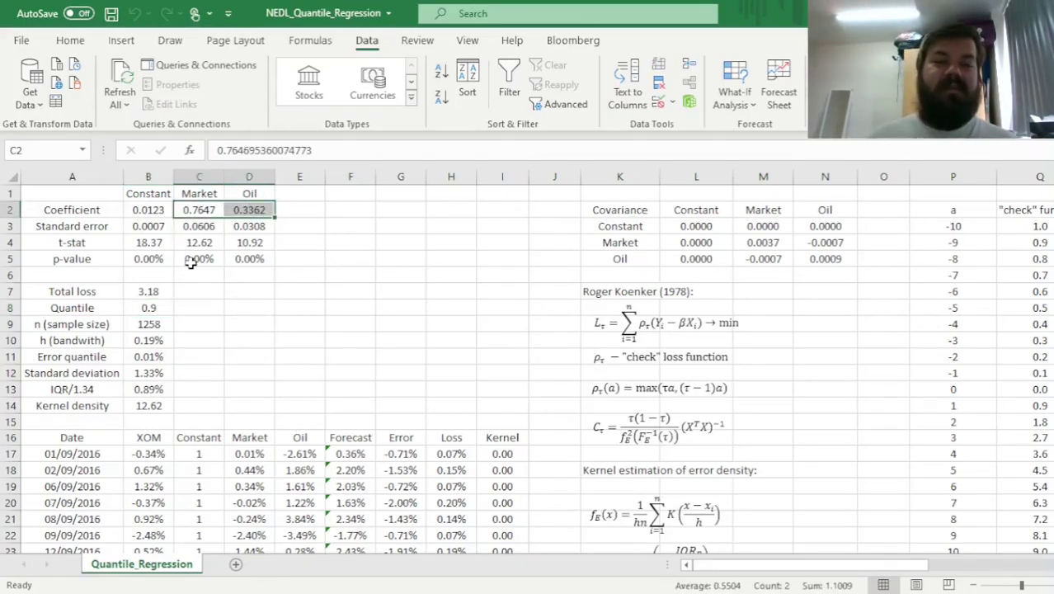
pyautogui.click(218, 246)
pyautogui.moveTo(220, 248); pyautogui.dragTo(248, 258)
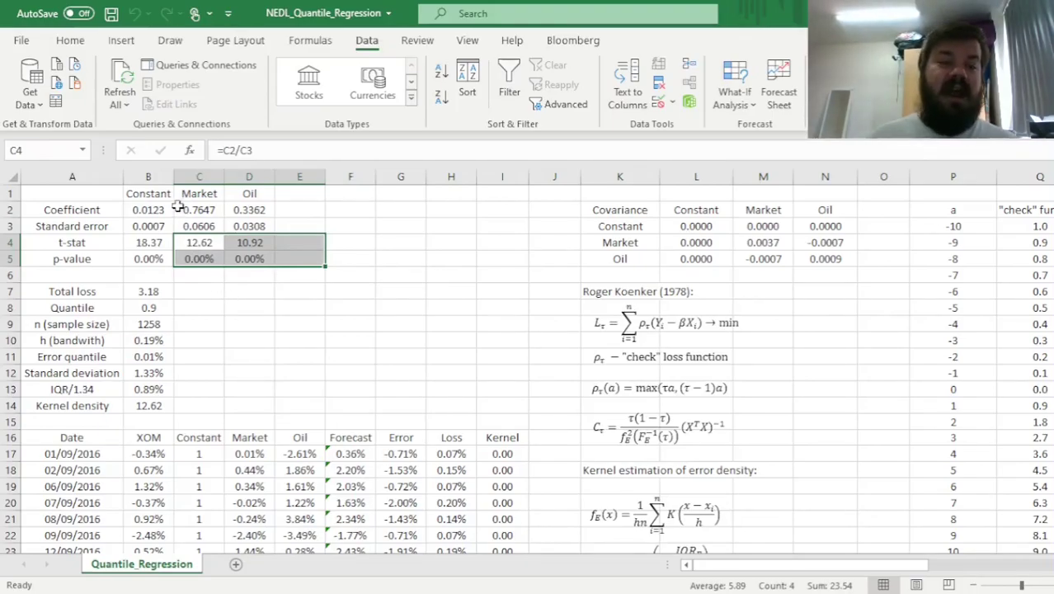
pyautogui.click(153, 209)
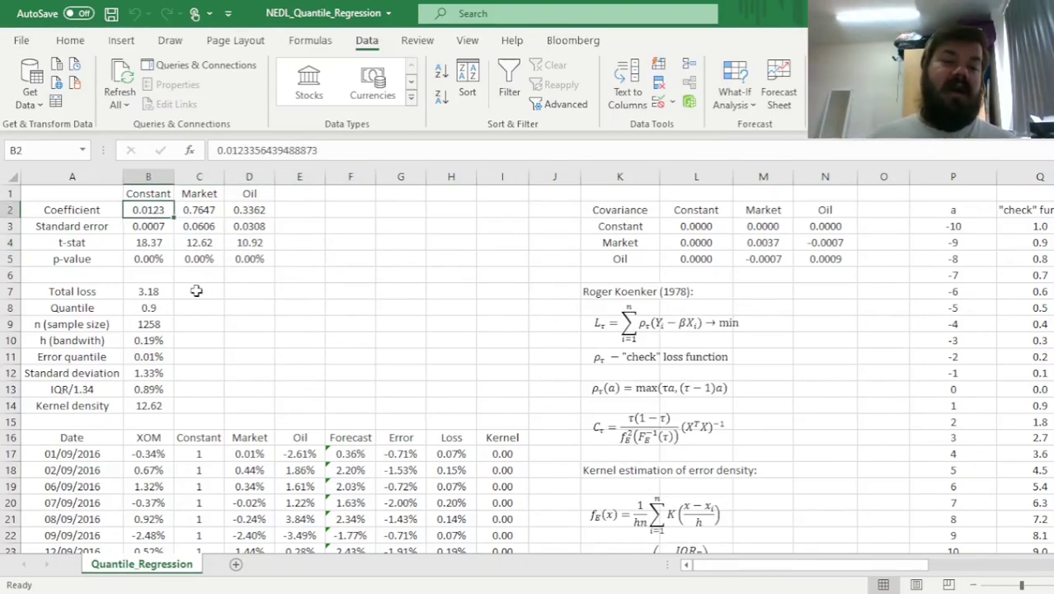
pyautogui.click(149, 310)
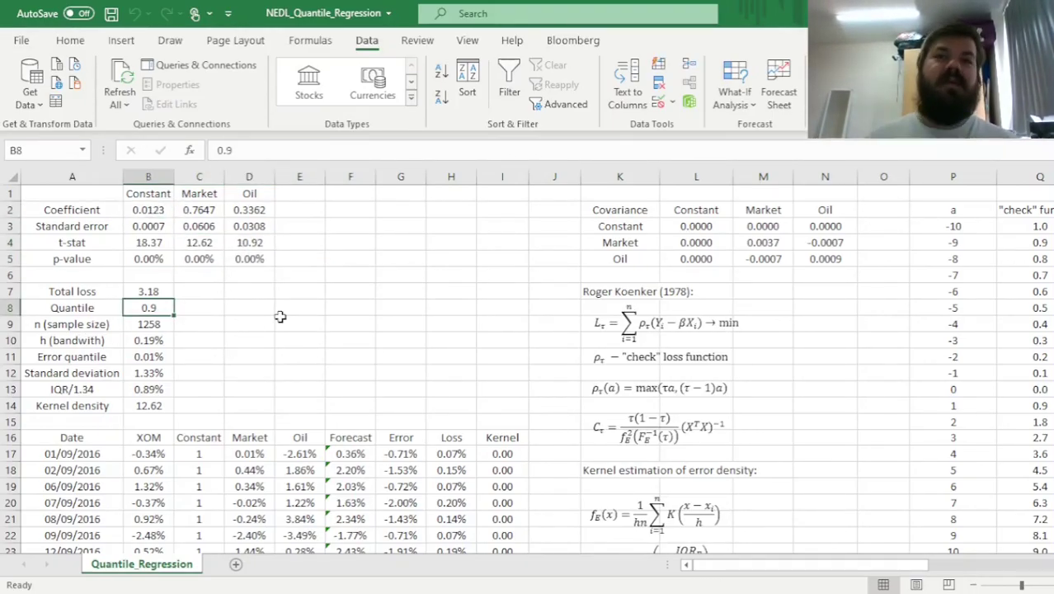
pyautogui.click(152, 213)
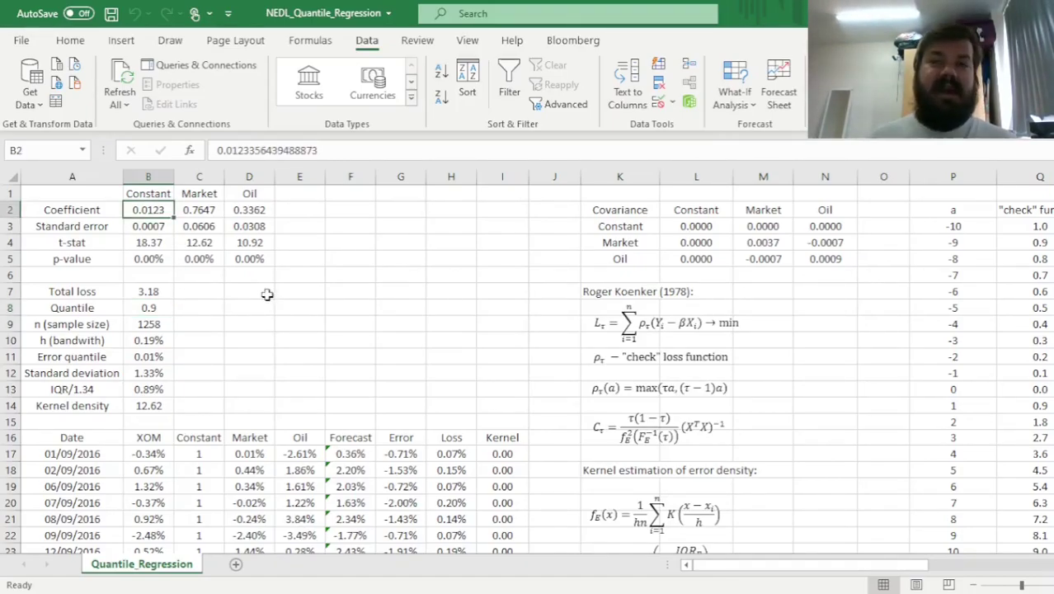